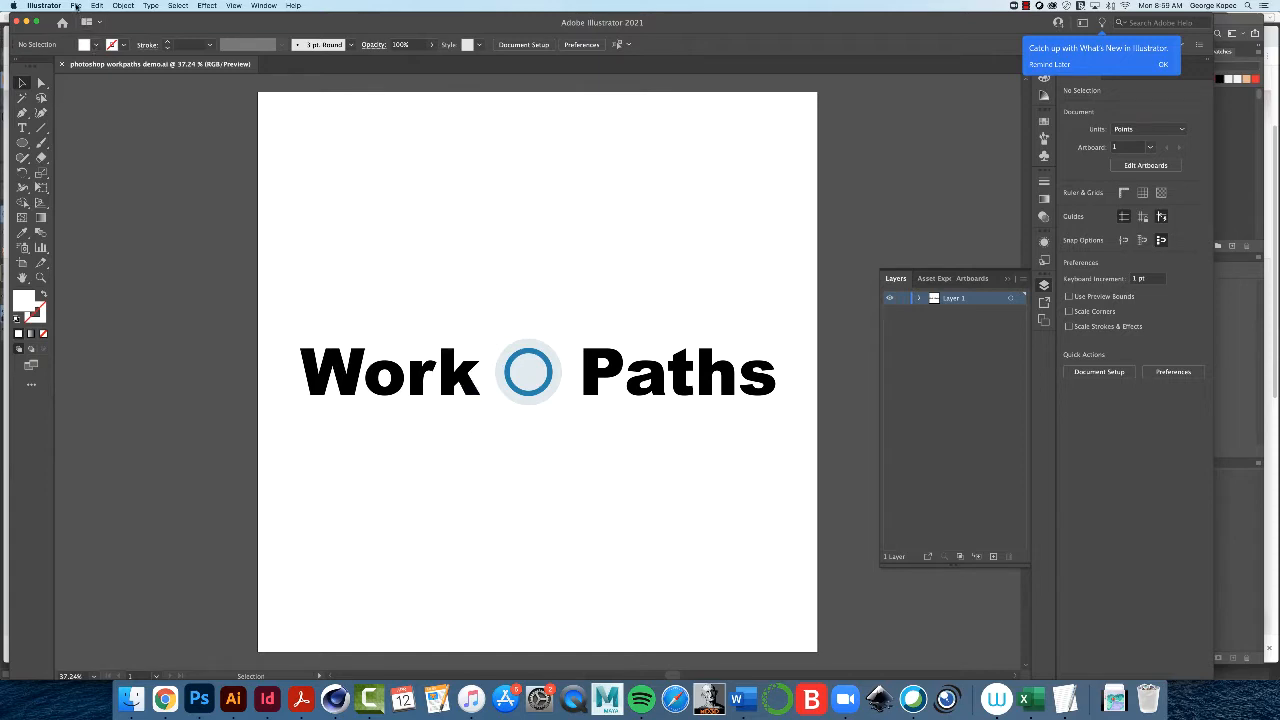
# Step: Export the artwork as photoshop workpaths demo.psd in Photoshop (psd) format with RGB color, High (300 ppi) resolution and Write Layers
pyautogui.click(75, 6)
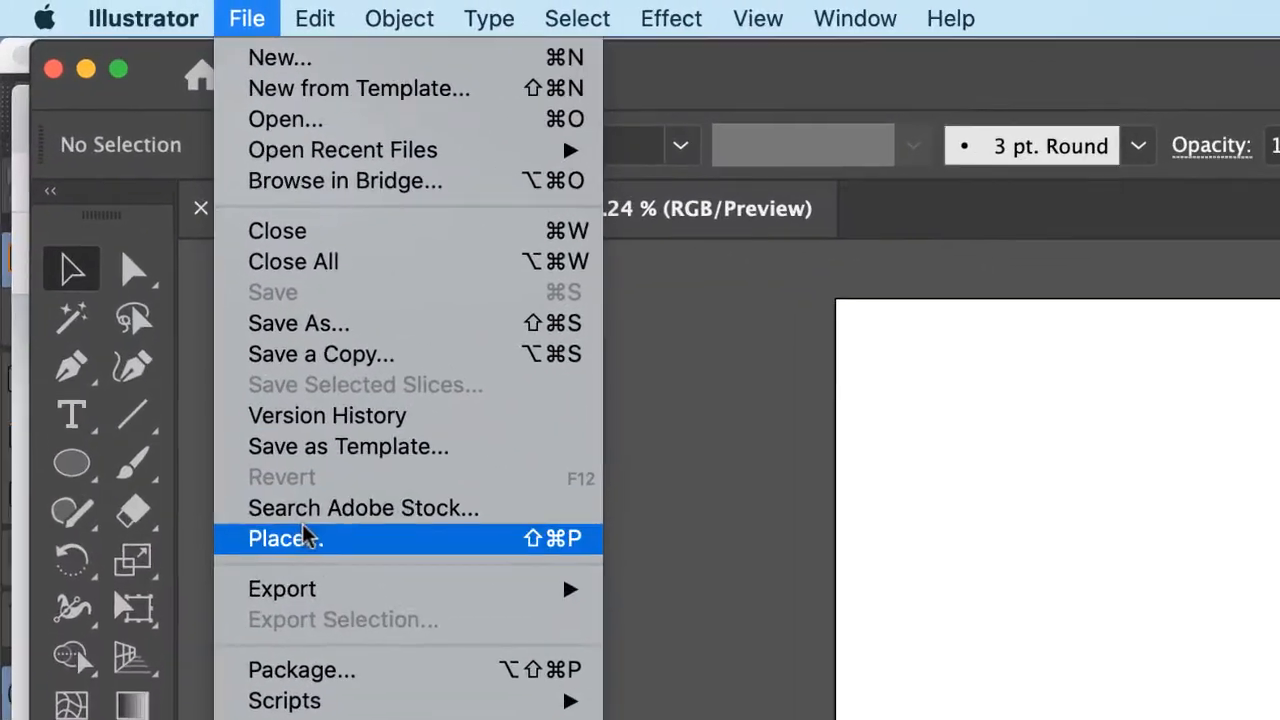
pyautogui.moveTo(95, 178)
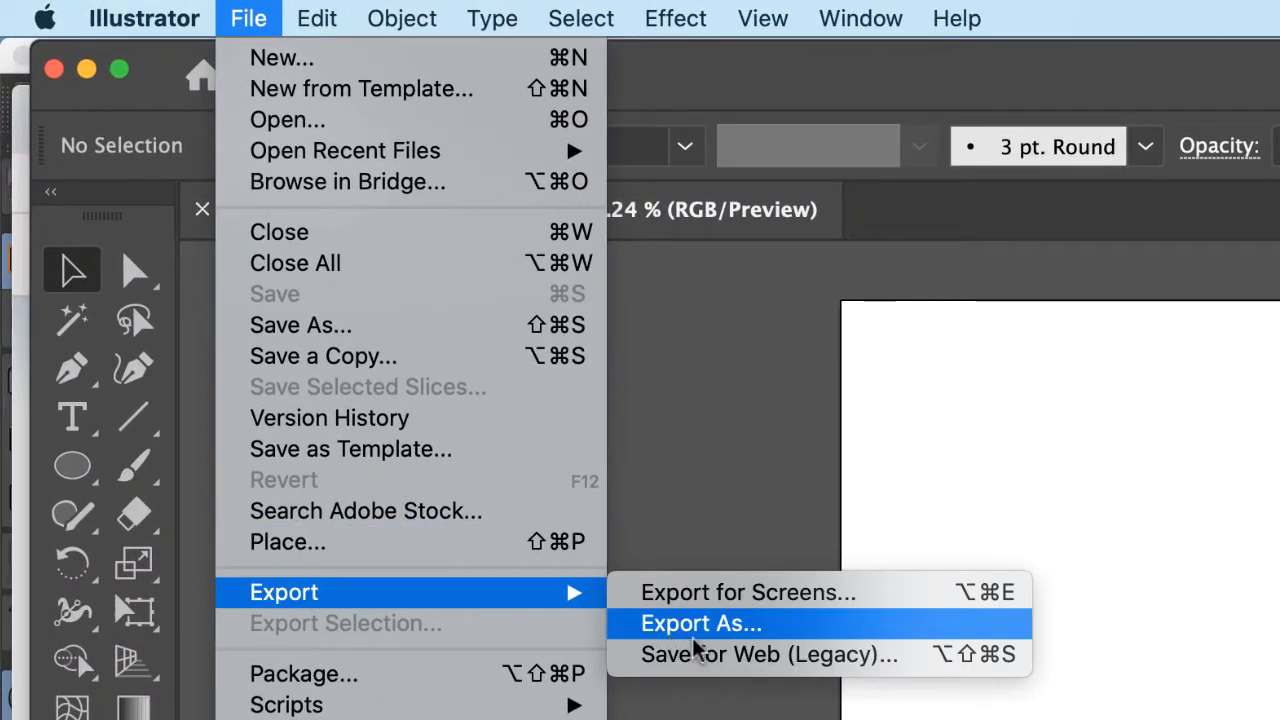
pyautogui.click(737, 628)
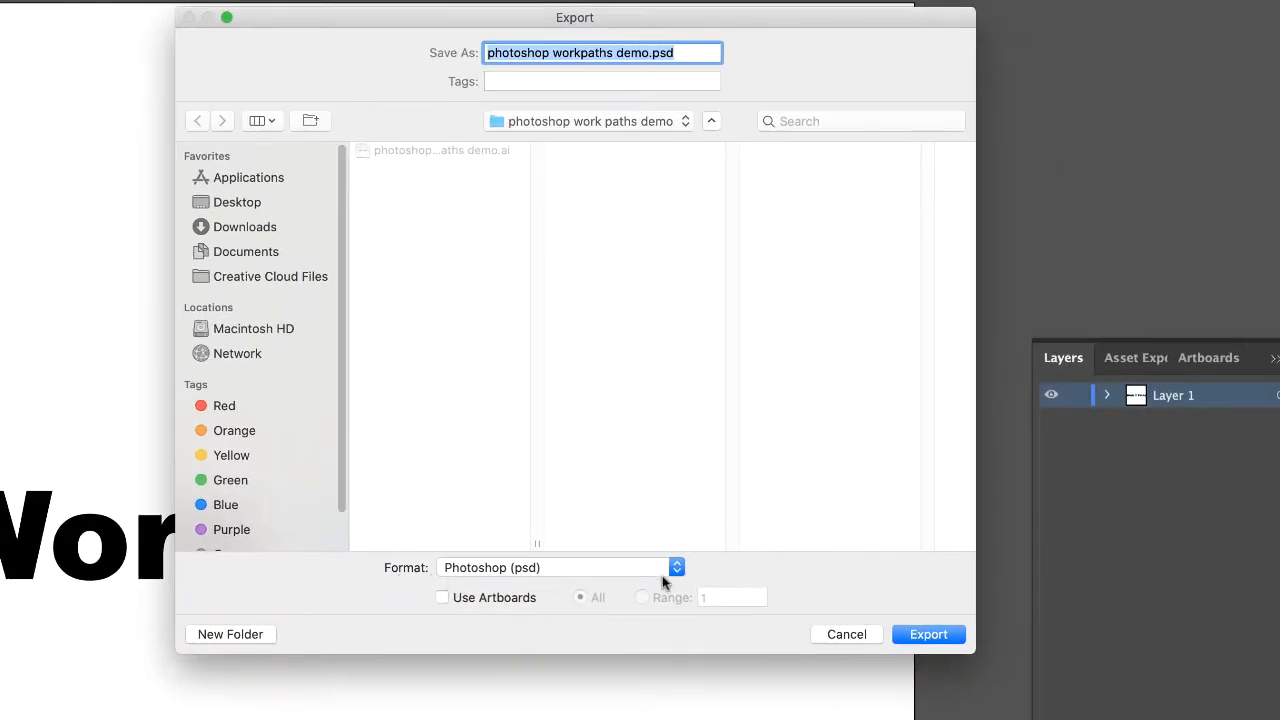
pyautogui.click(677, 568)
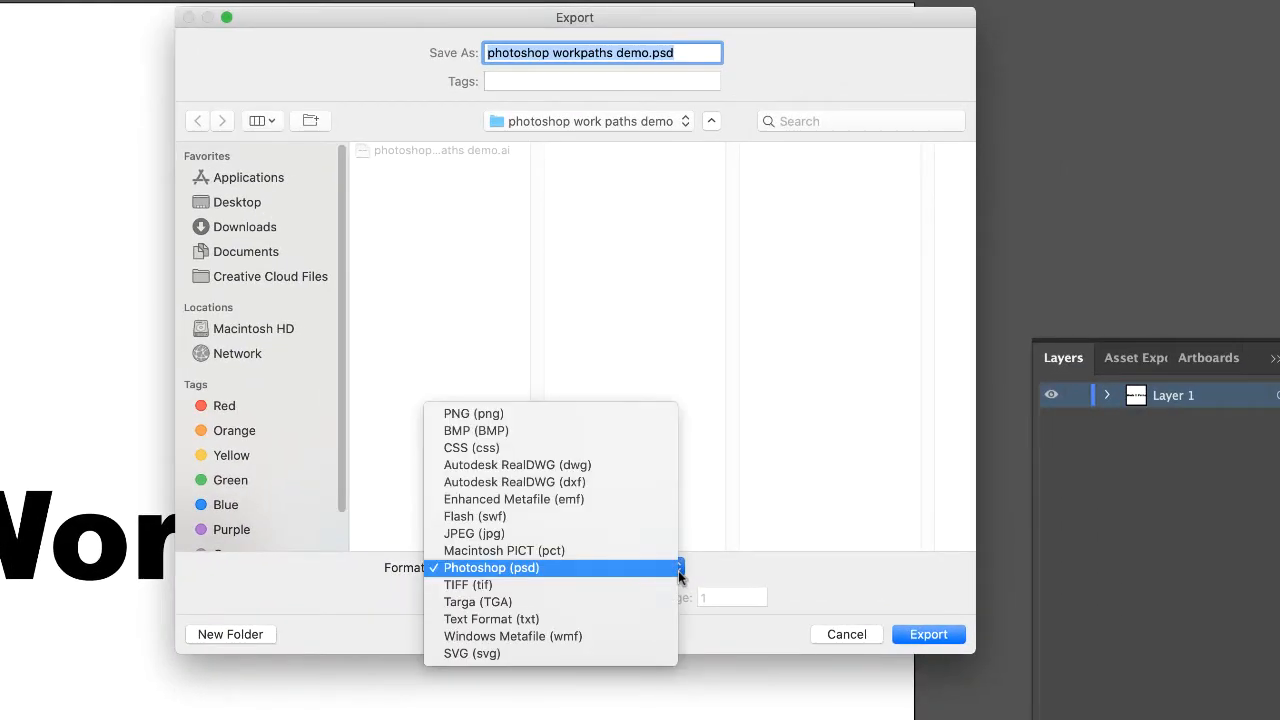
pyautogui.click(576, 568)
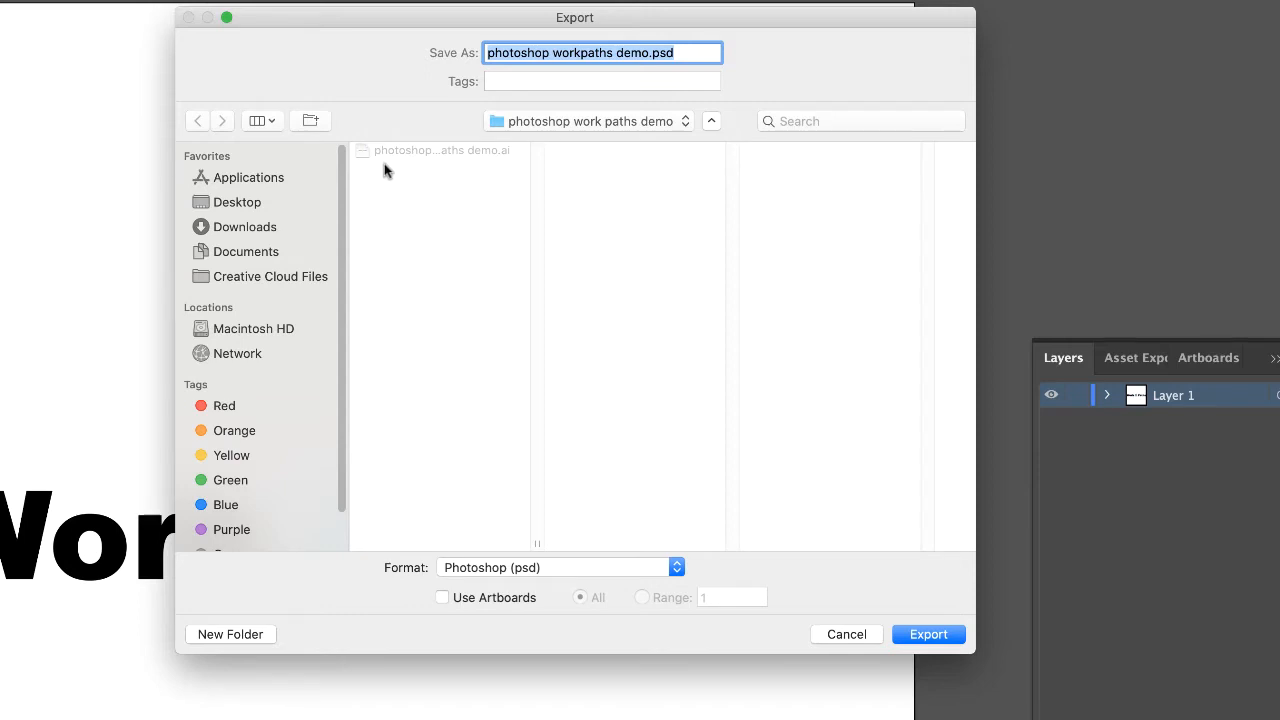
pyautogui.click(921, 634)
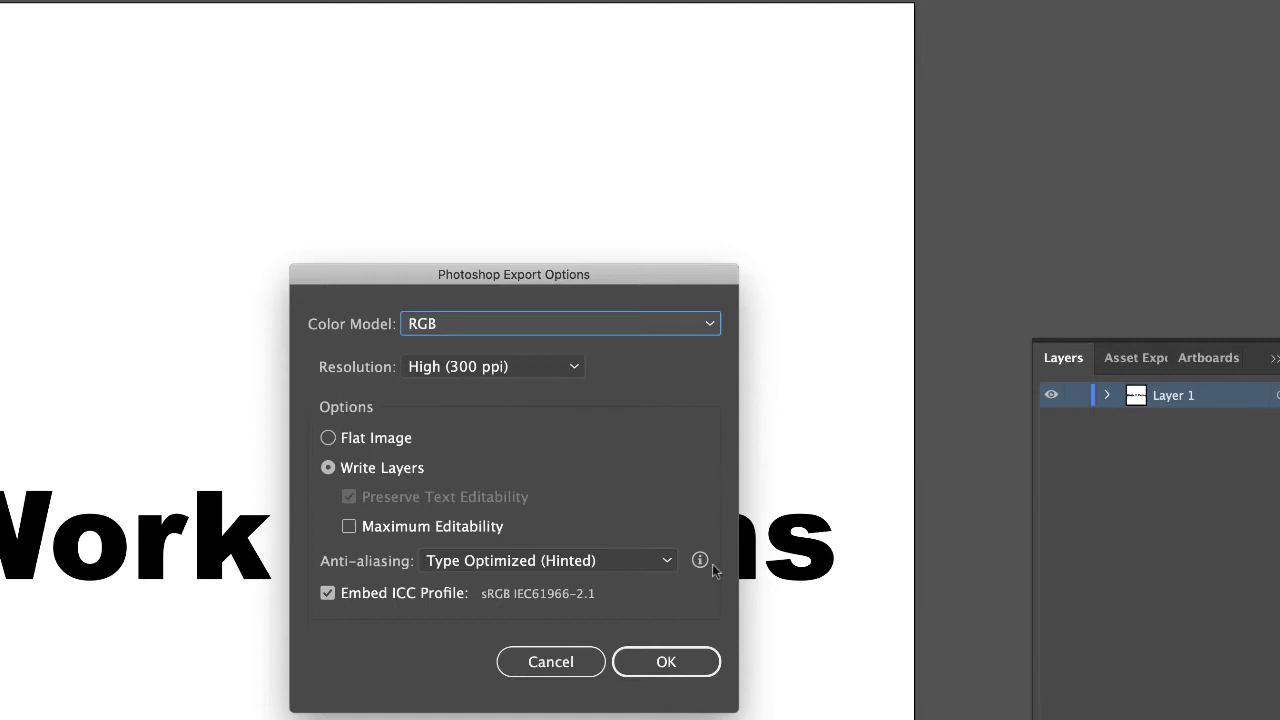
pyautogui.click(662, 664)
pyautogui.click(687, 674)
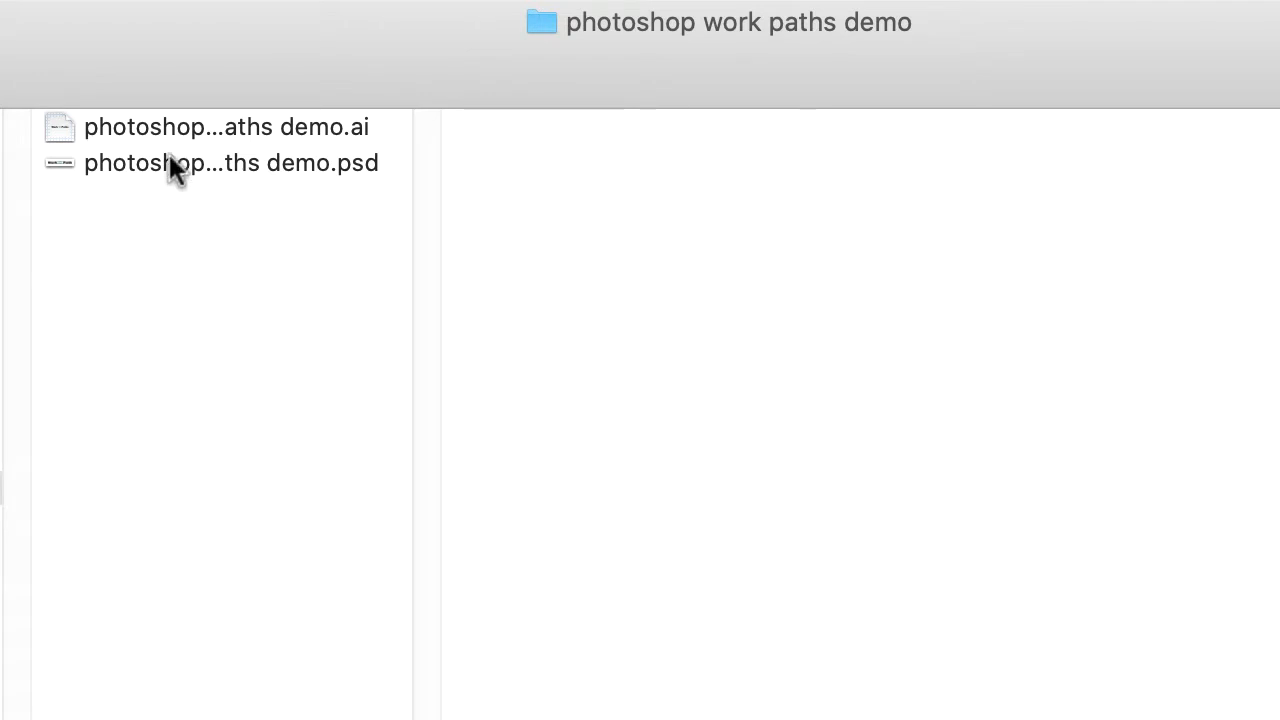
# Step: Open the exported photoshop workpaths demo.psd from the photoshop work paths demo folder in Photoshop
pyautogui.click(170, 164)
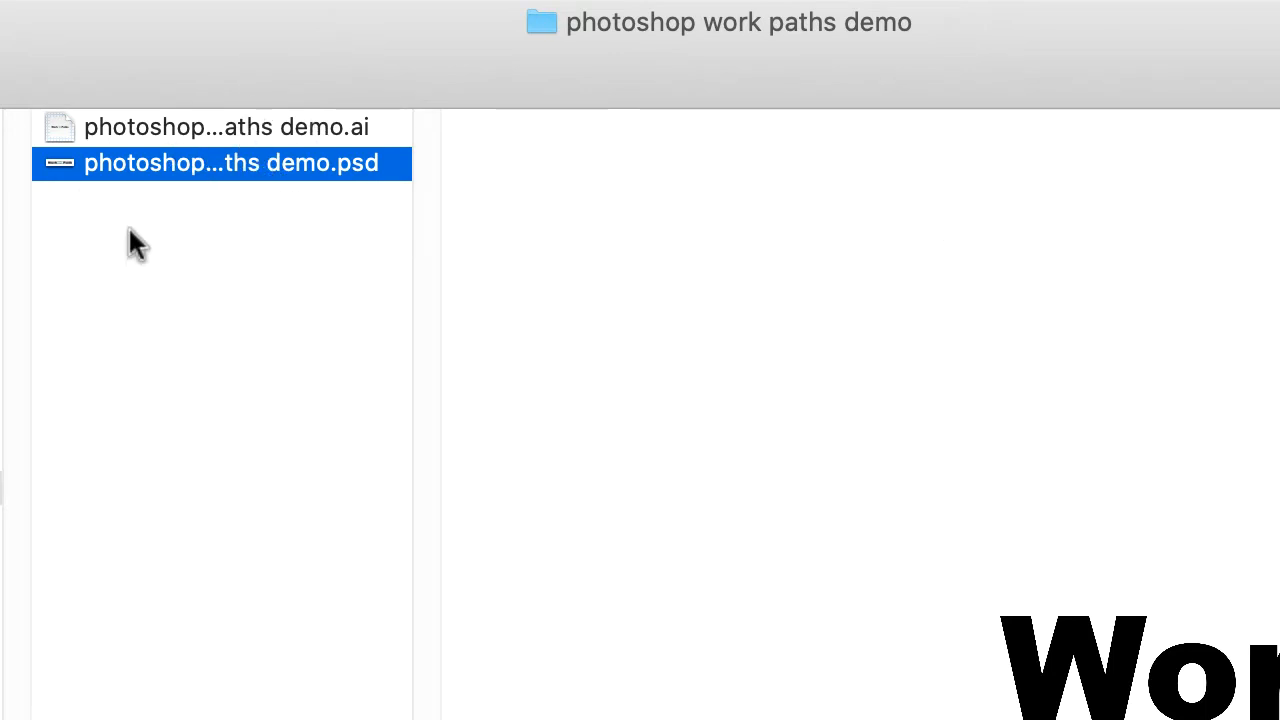
pyautogui.doubleClick(60, 164)
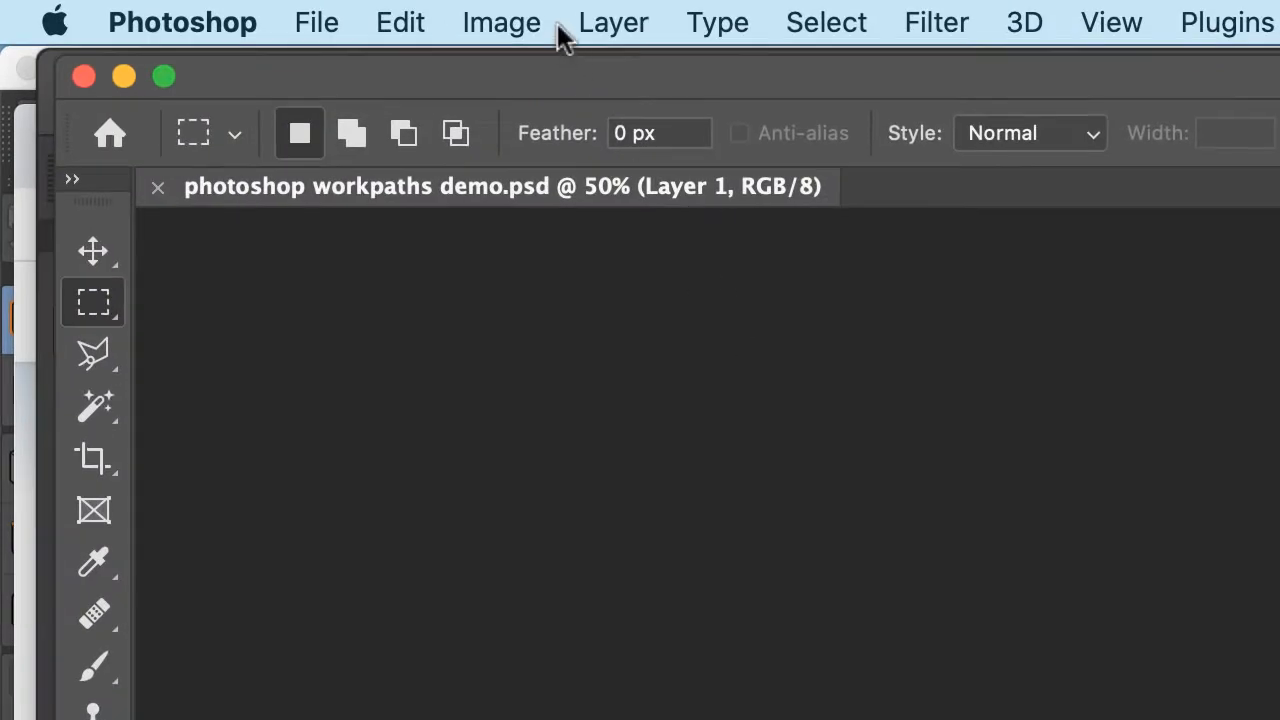
# Step: Resize the image to a width of 3000 pixels with proportions linked, and save the document
pyautogui.click(512, 30)
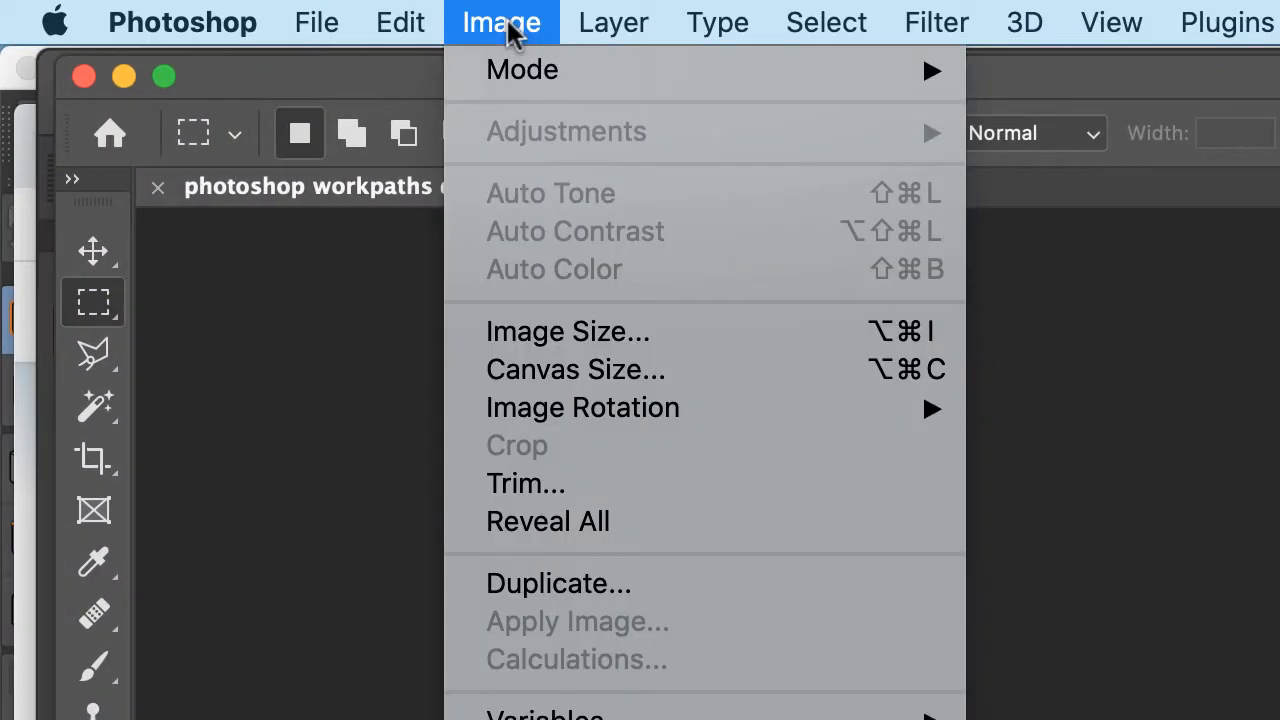
pyautogui.click(574, 338)
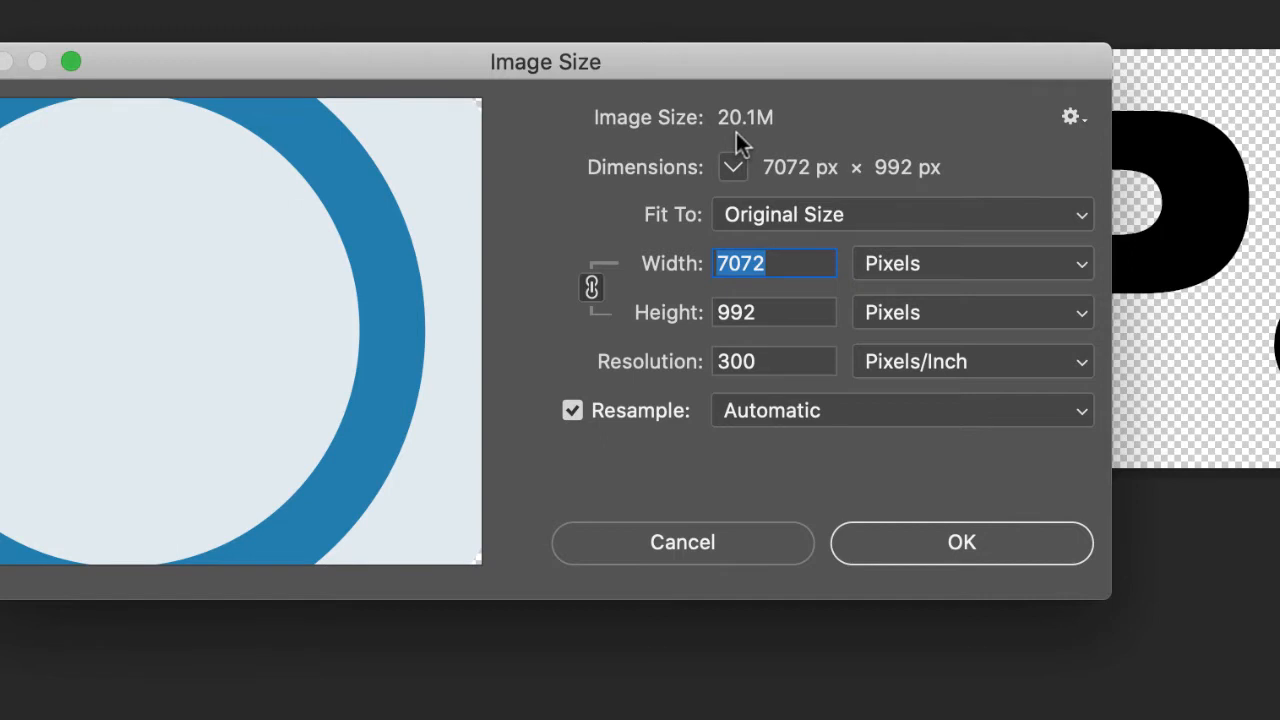
pyautogui.moveTo(756, 50); pyautogui.dragTo(833, 516)
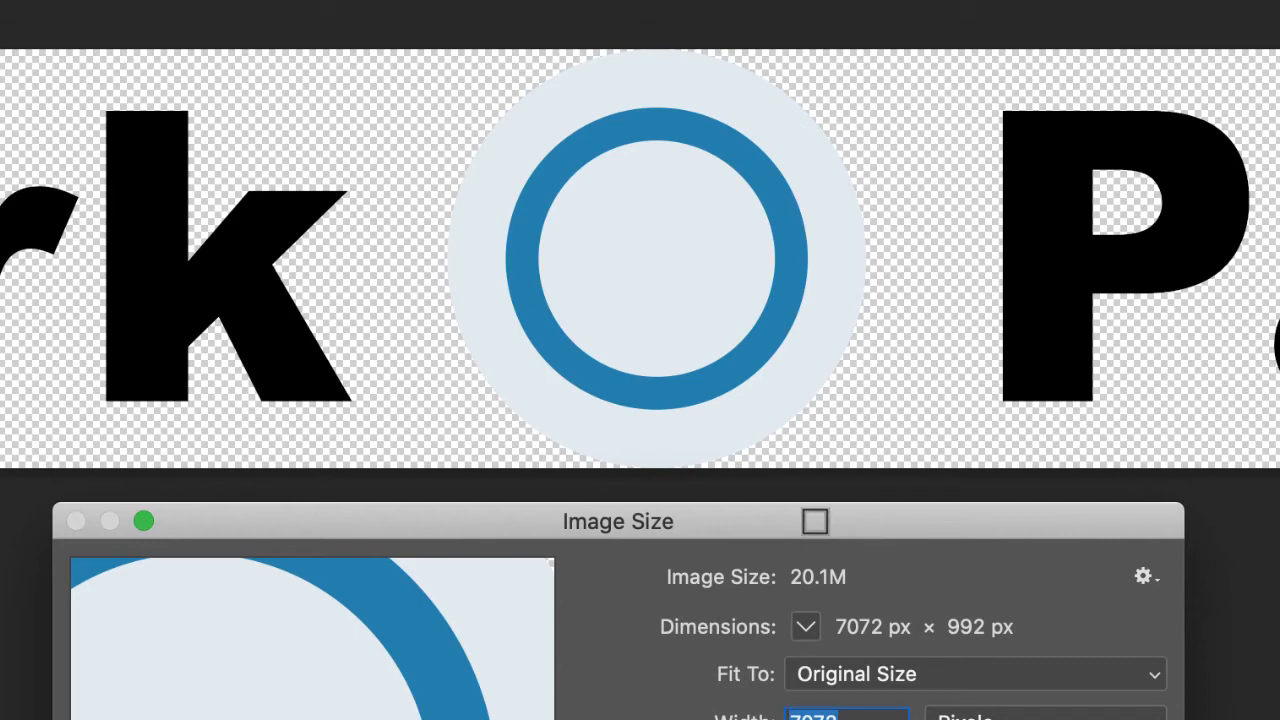
pyautogui.moveTo(815, 521); pyautogui.dragTo(880, 58)
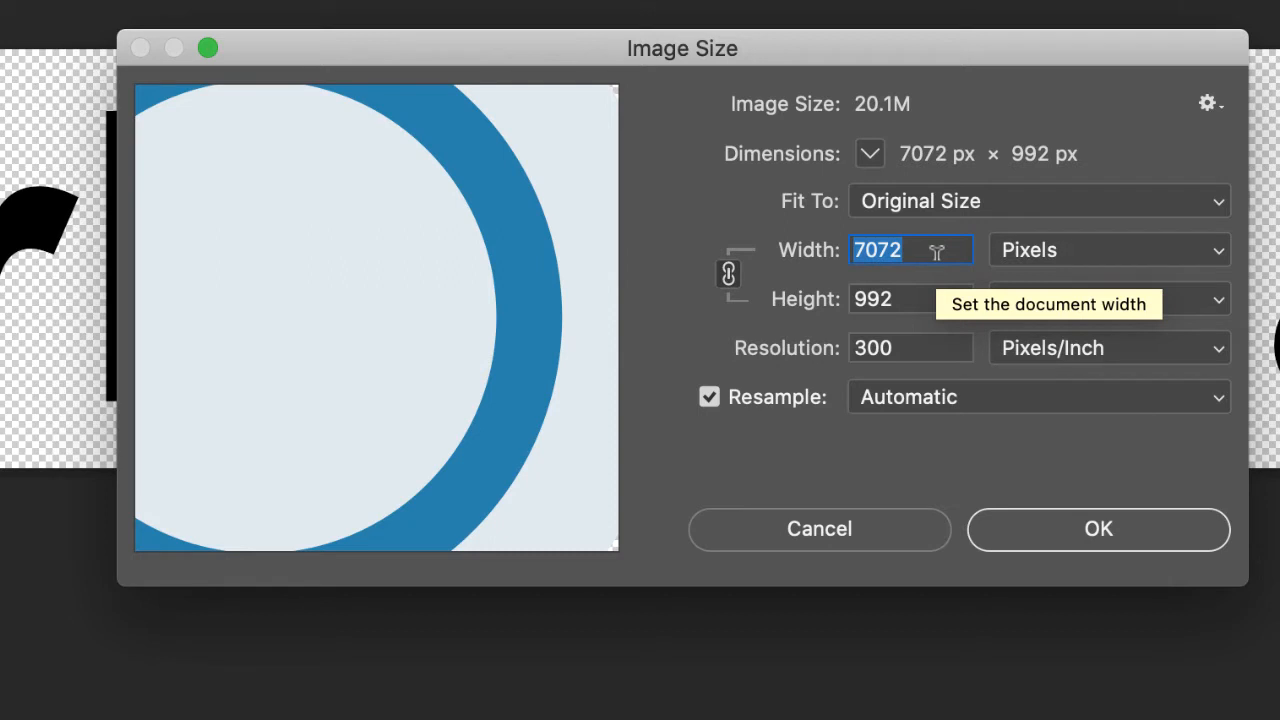
pyautogui.write('3000')
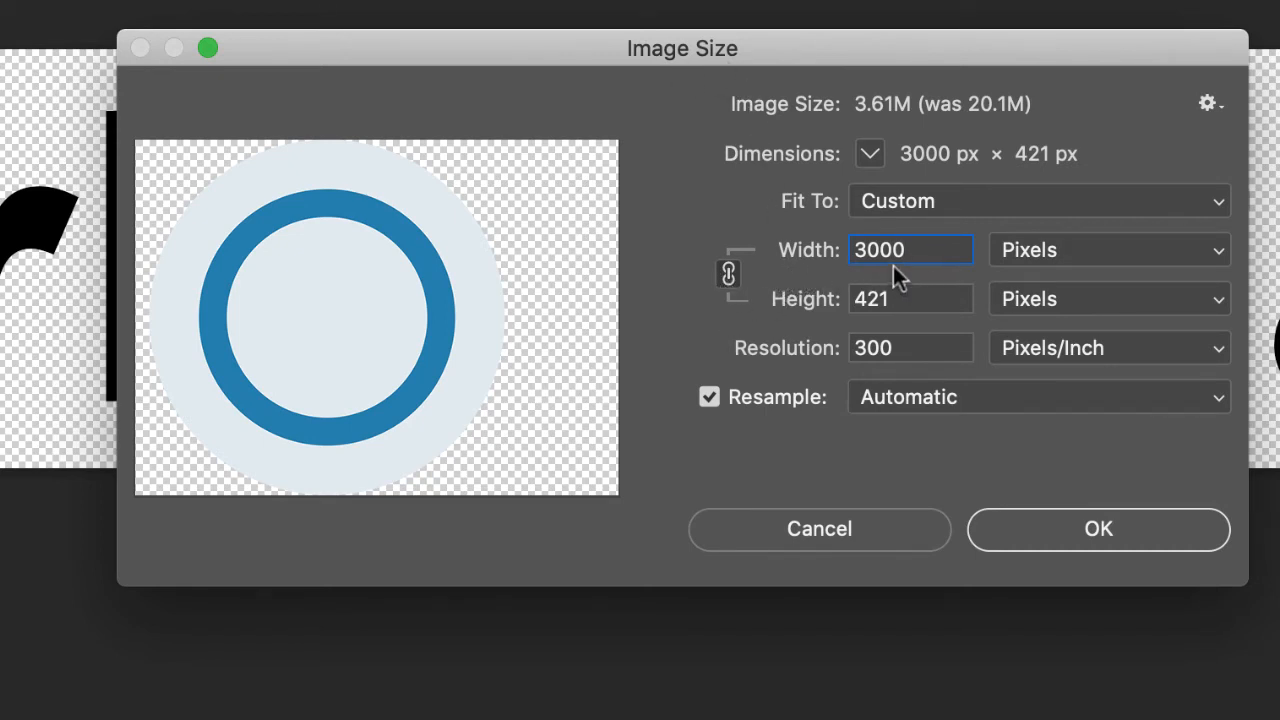
pyautogui.click(1099, 540)
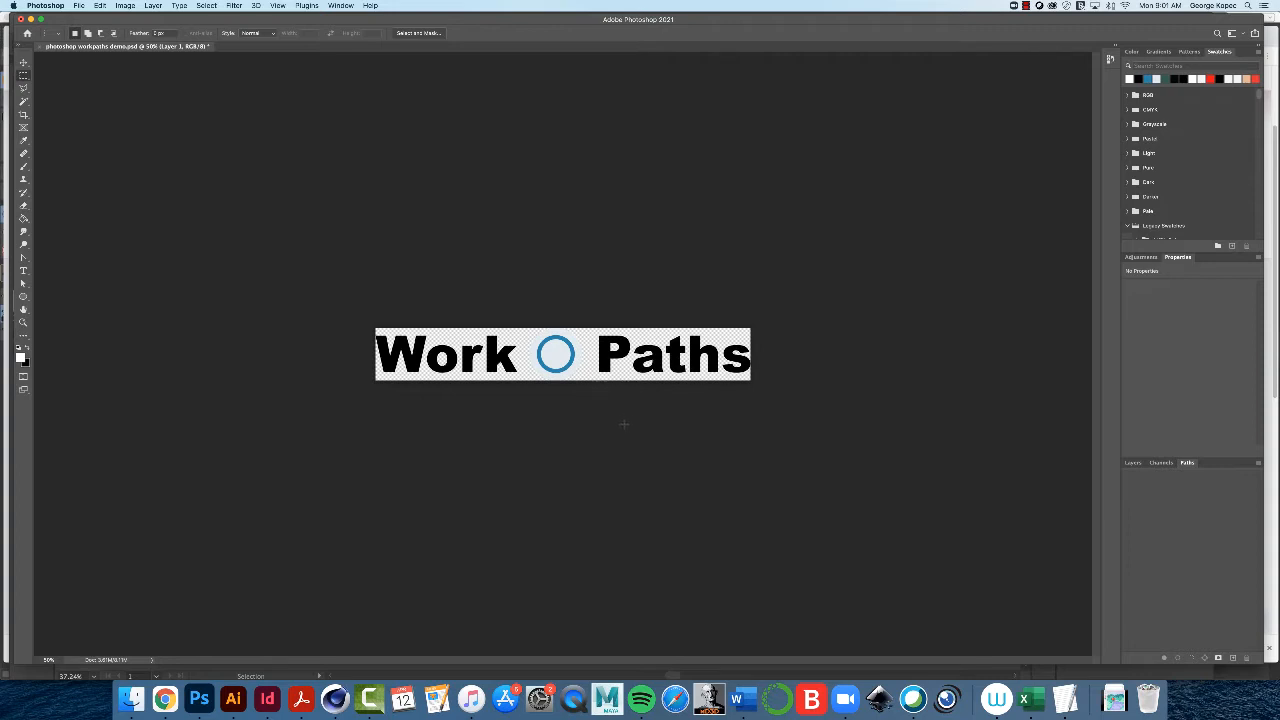
pyautogui.press('super+s')
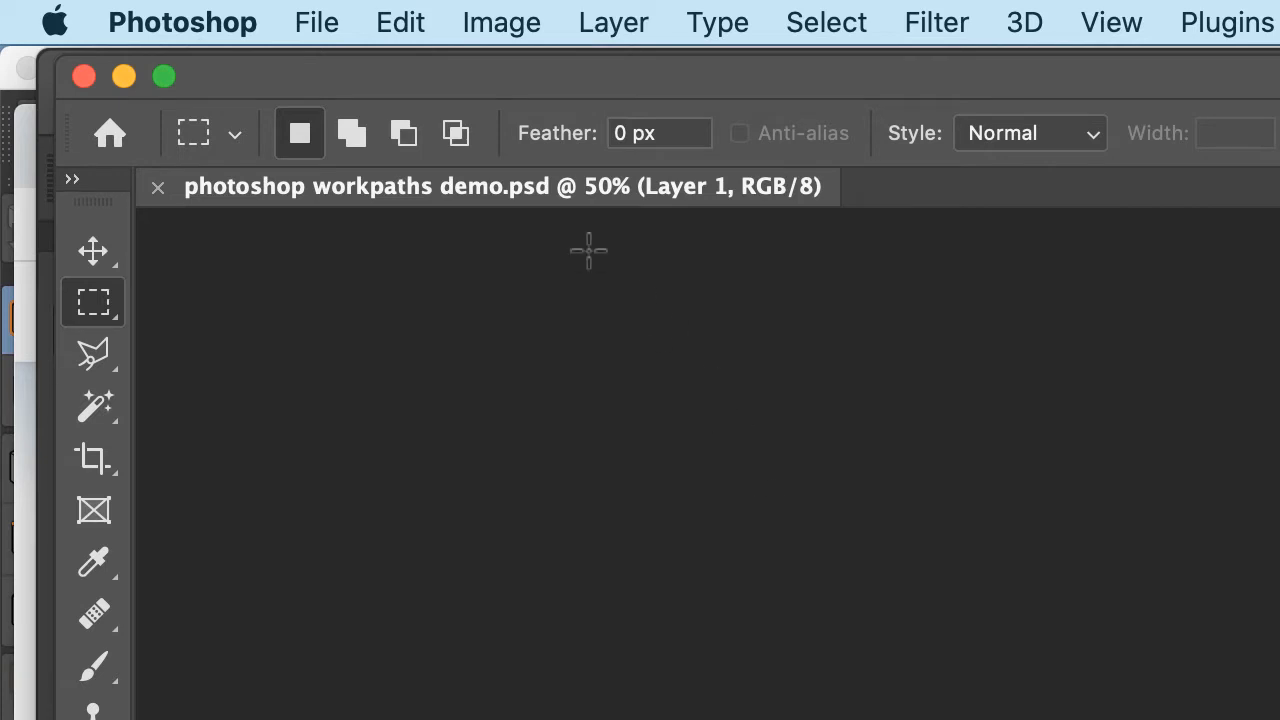
# Step: Try enlarging the canvas to 35000 by 600 pixels and undo that change
pyautogui.click(532, 31)
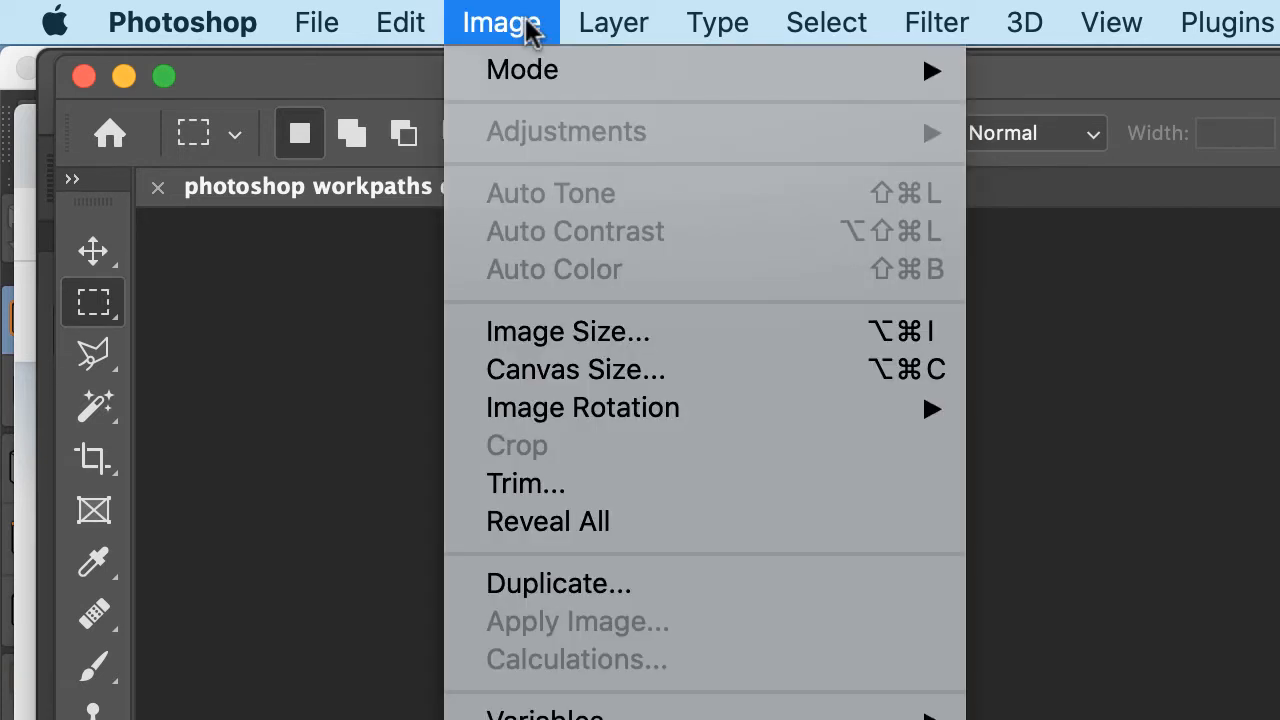
pyautogui.click(587, 375)
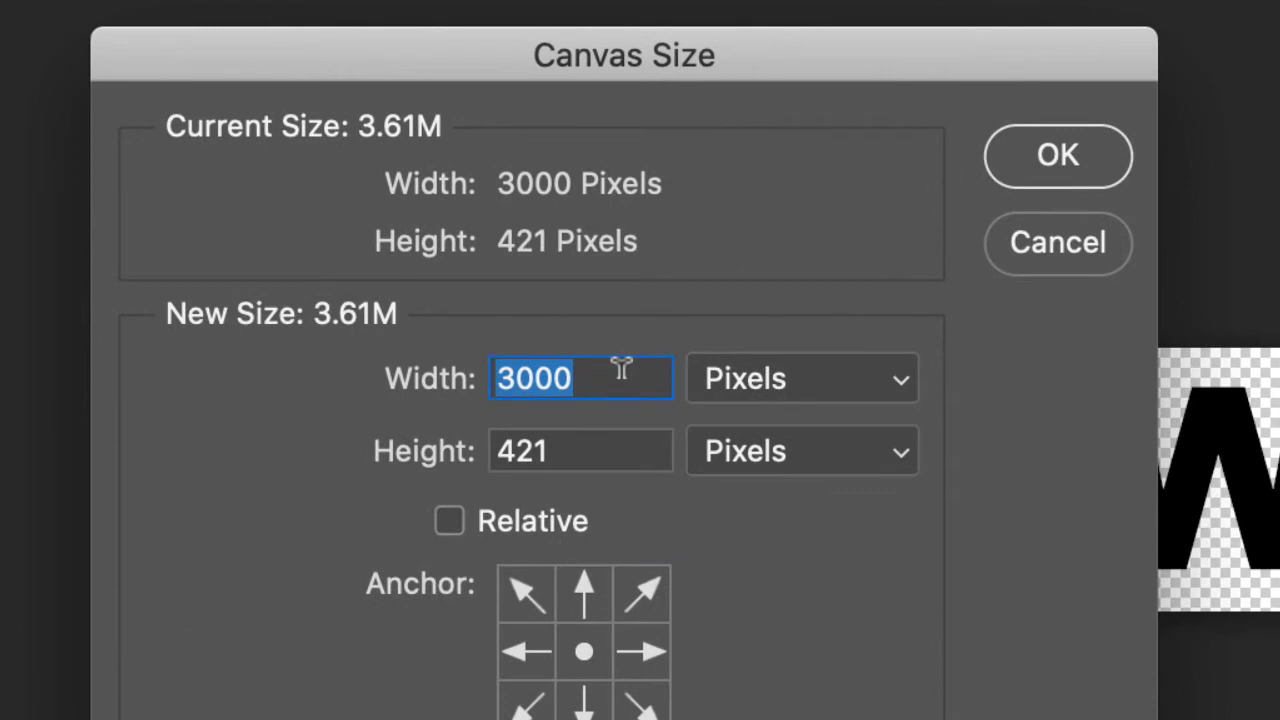
pyautogui.click(621, 368)
pyautogui.moveTo(621, 368); pyautogui.dragTo(497, 352)
pyautogui.write('35')
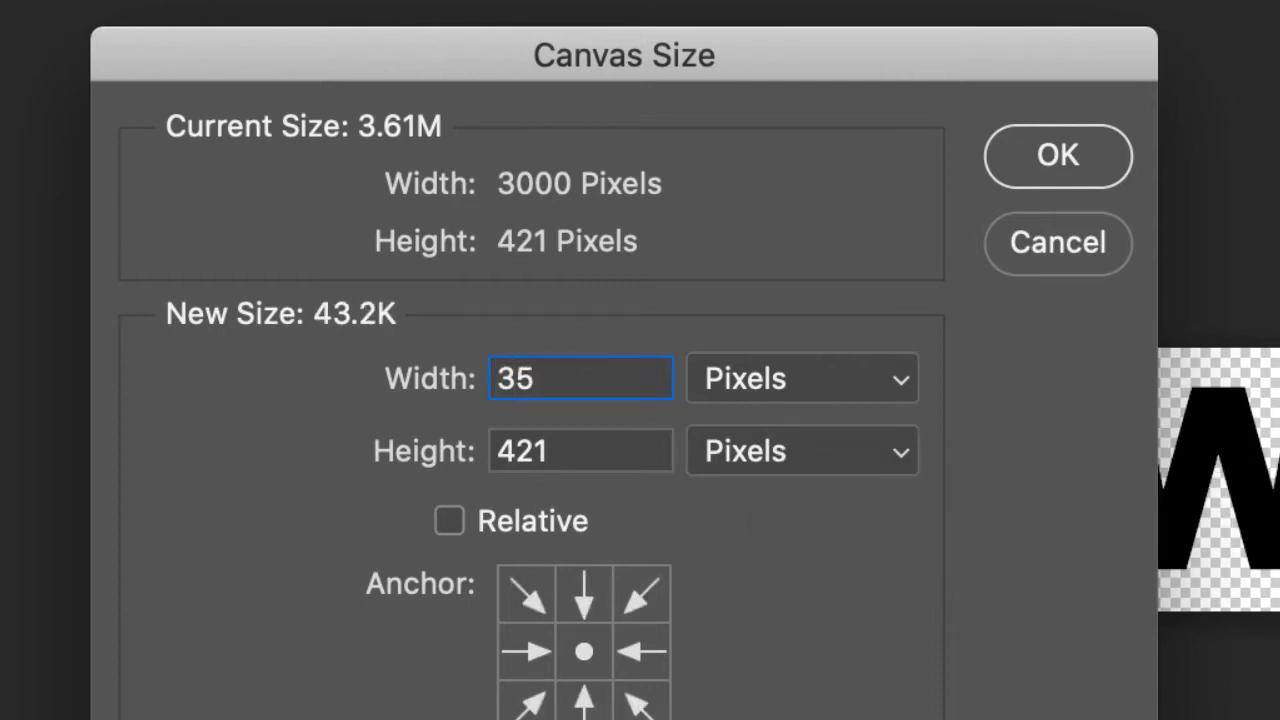
pyautogui.write('000')
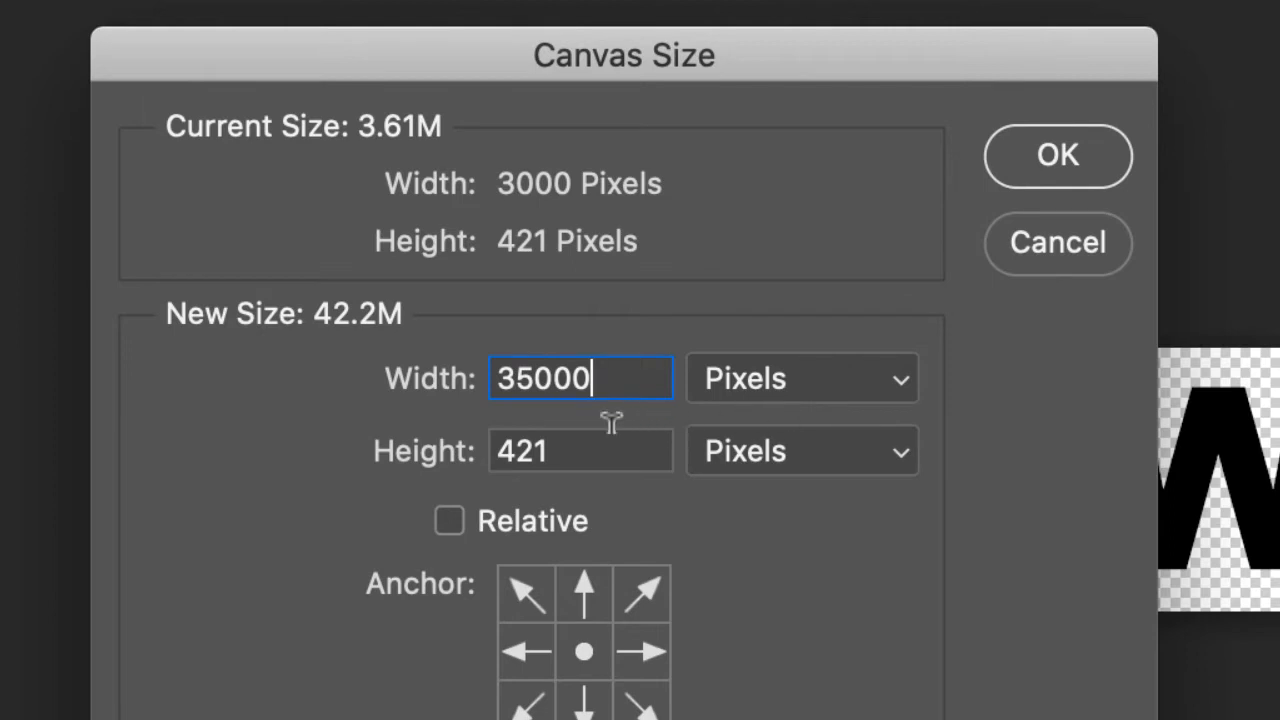
pyautogui.press('Tab')
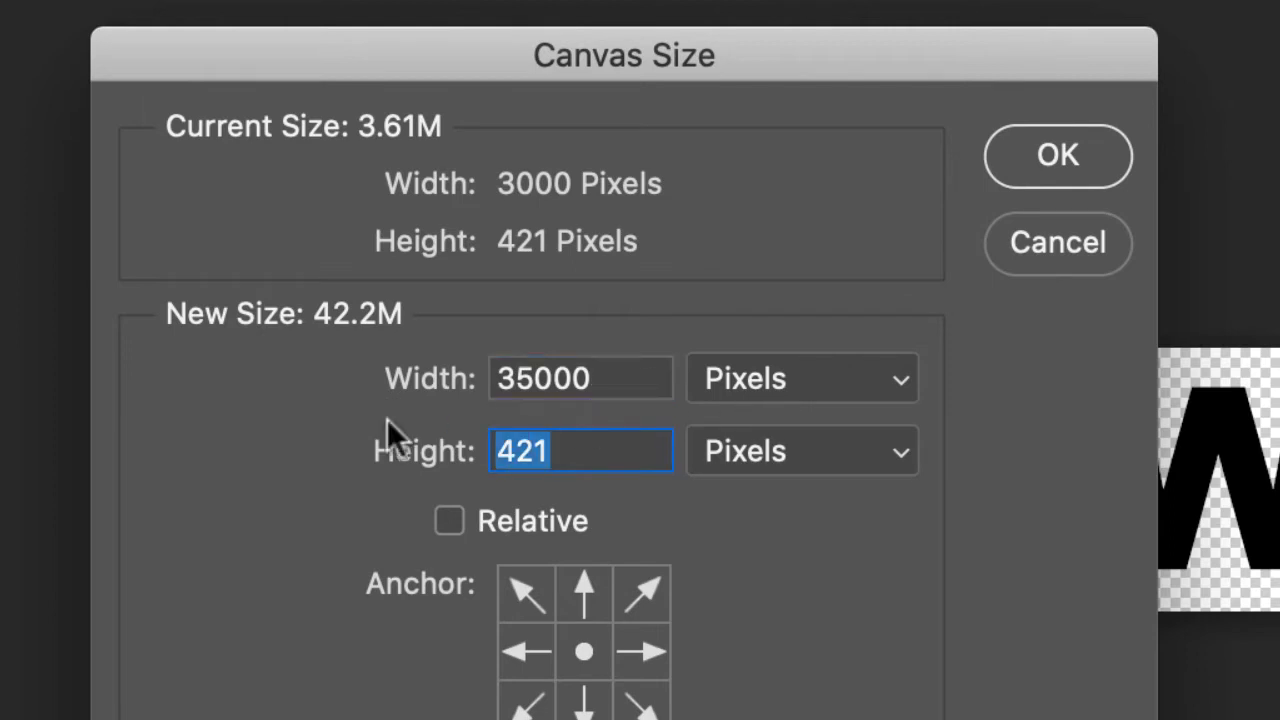
pyautogui.write('5')
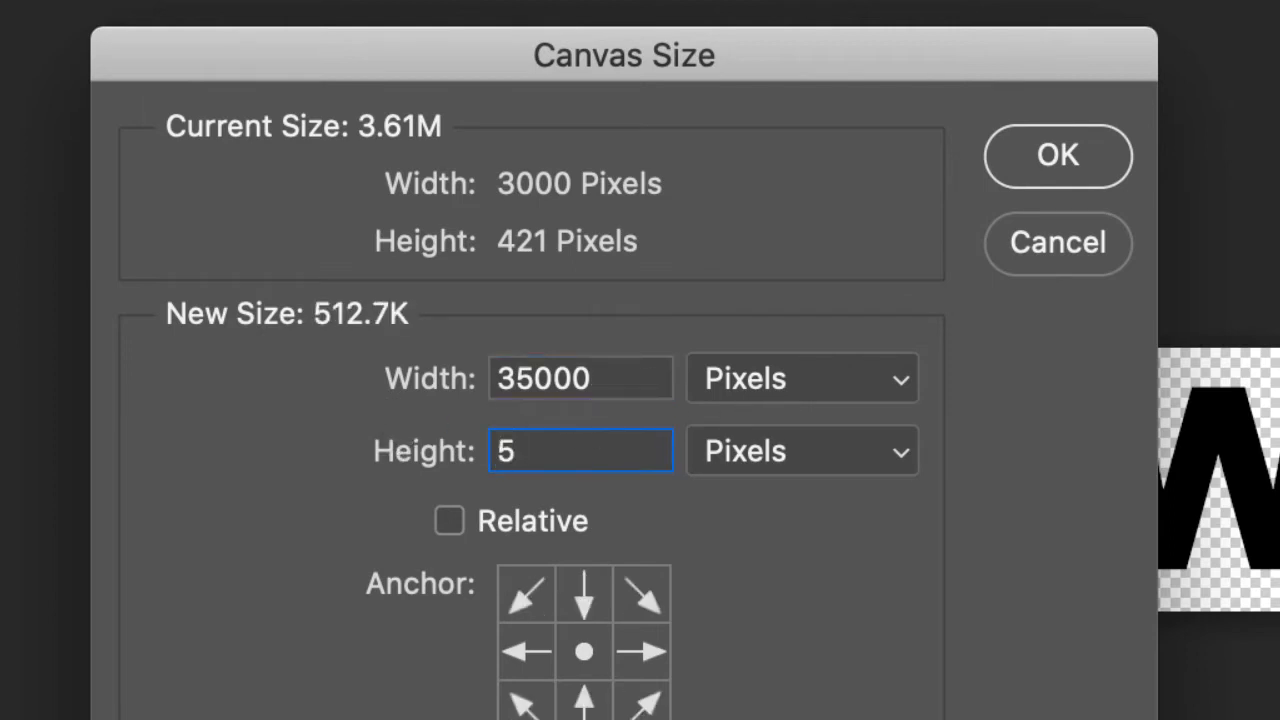
pyautogui.write('00')
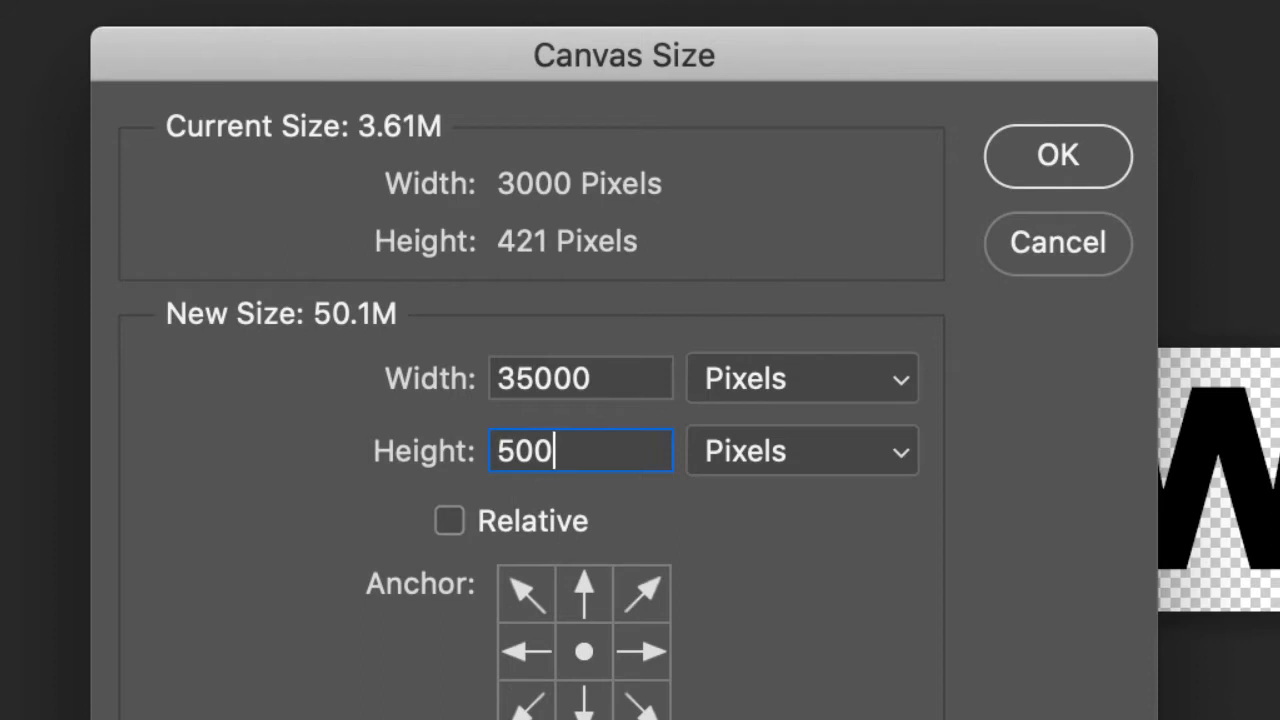
pyautogui.press('BackSpace')
pyautogui.press('BackSpace')
pyautogui.press('BackSpace')
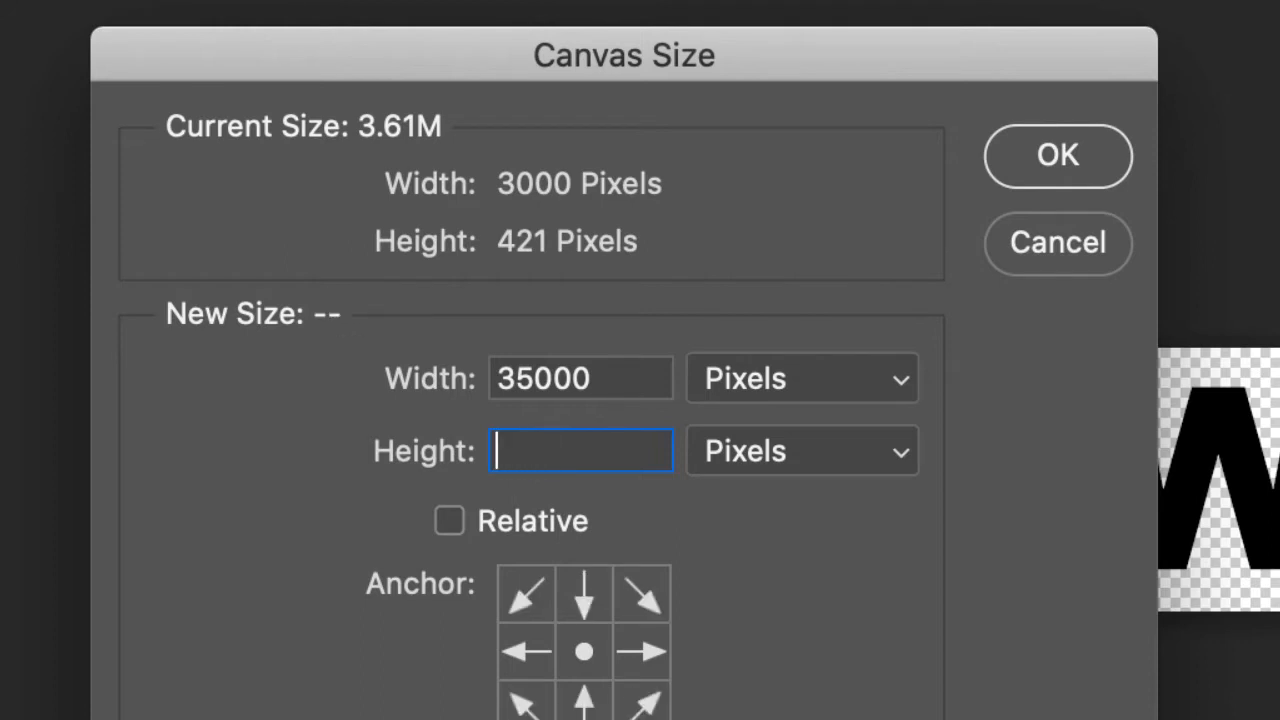
pyautogui.write('6')
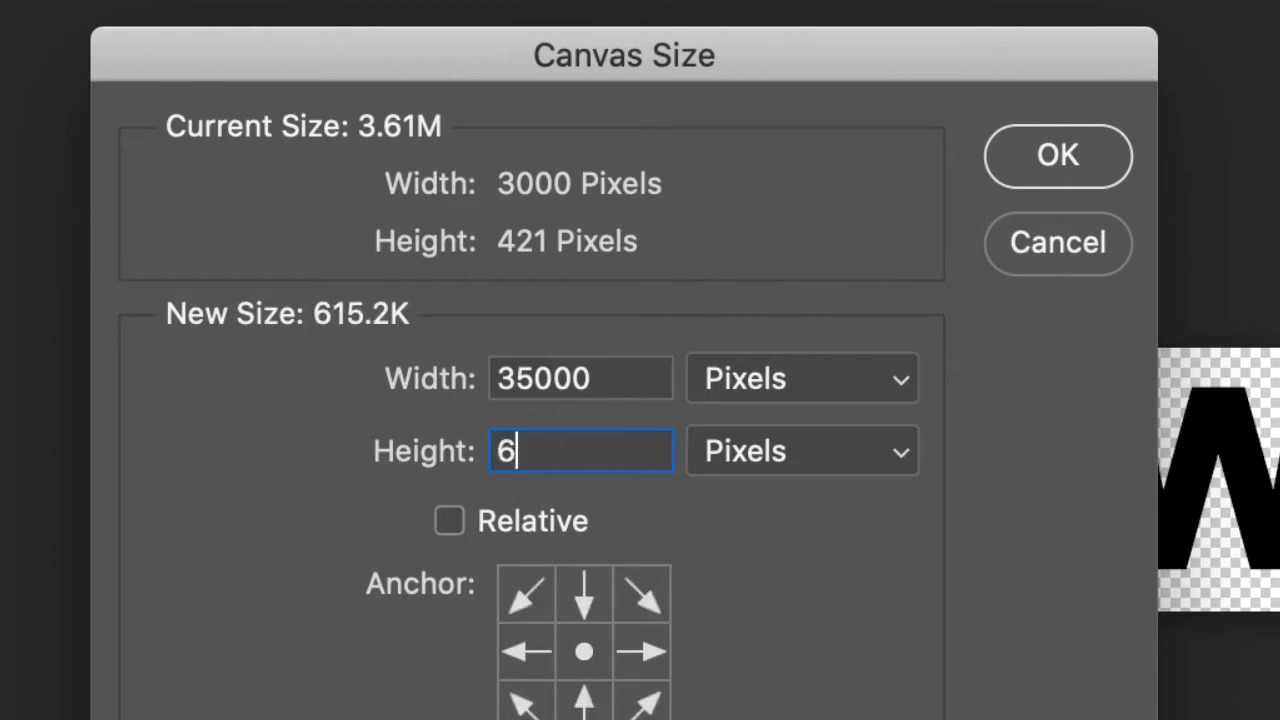
pyautogui.write('00')
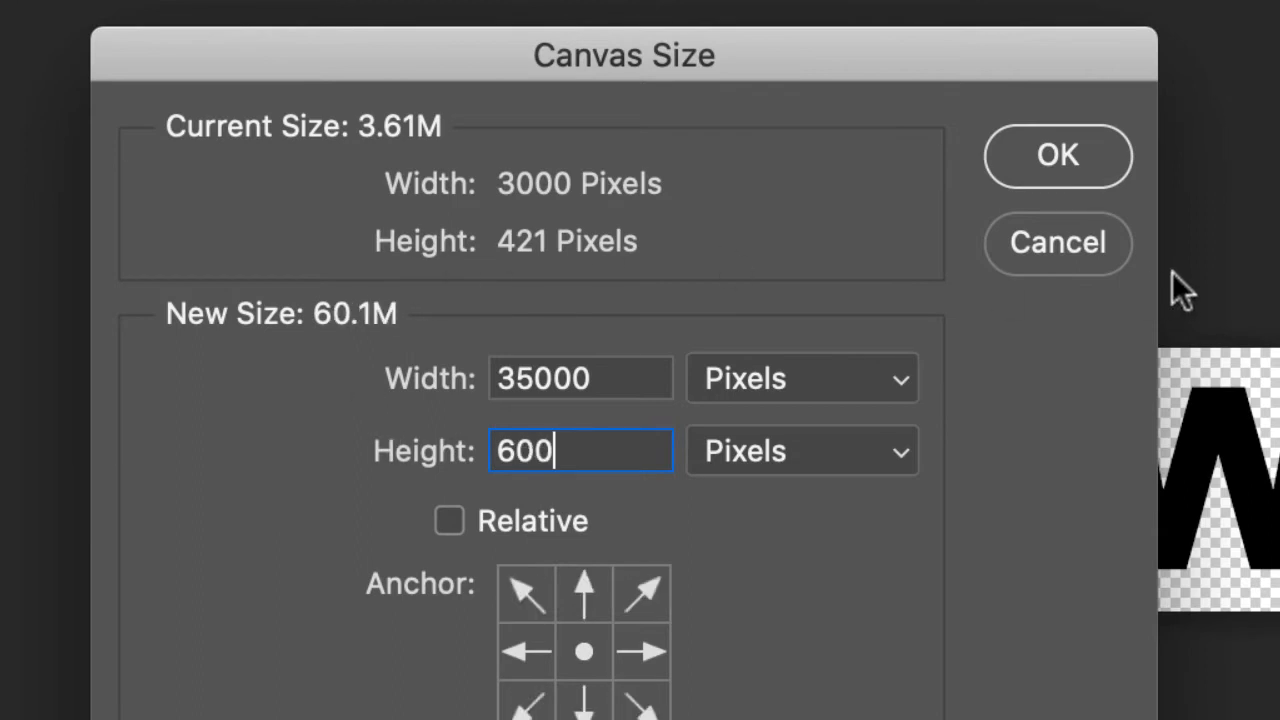
pyautogui.click(1059, 132)
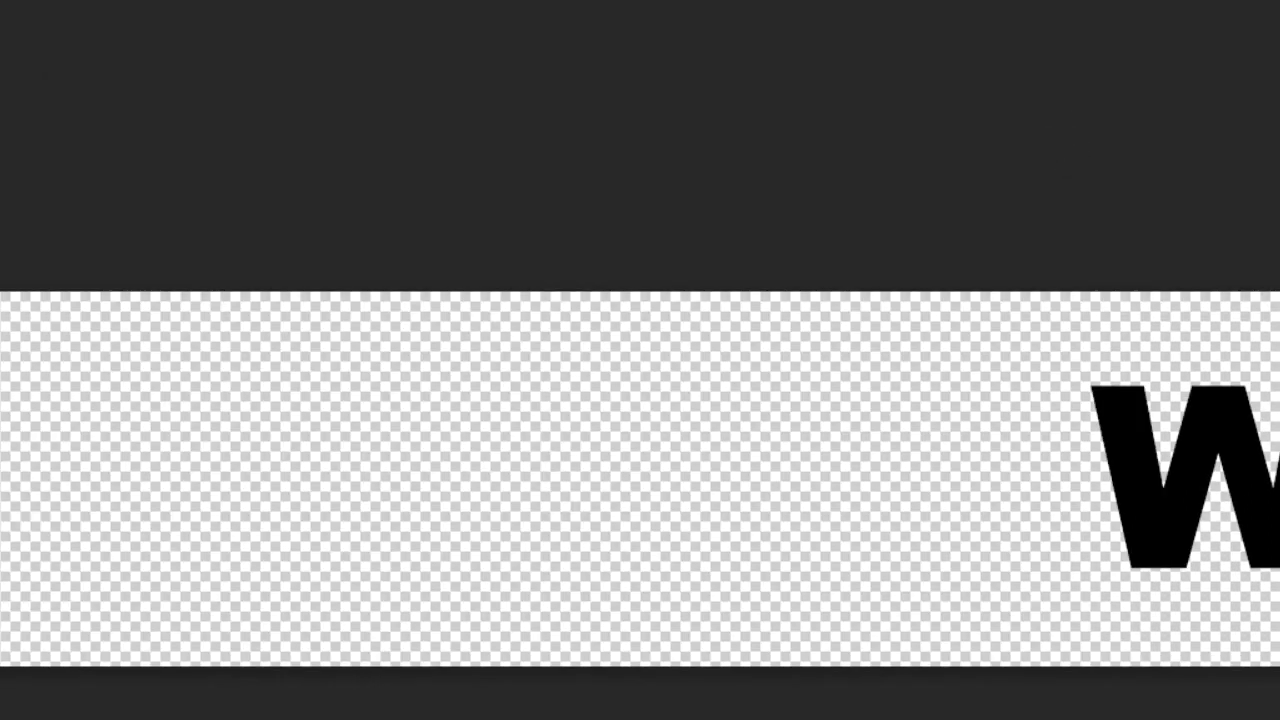
pyautogui.hotkey('ctrl', 'z')
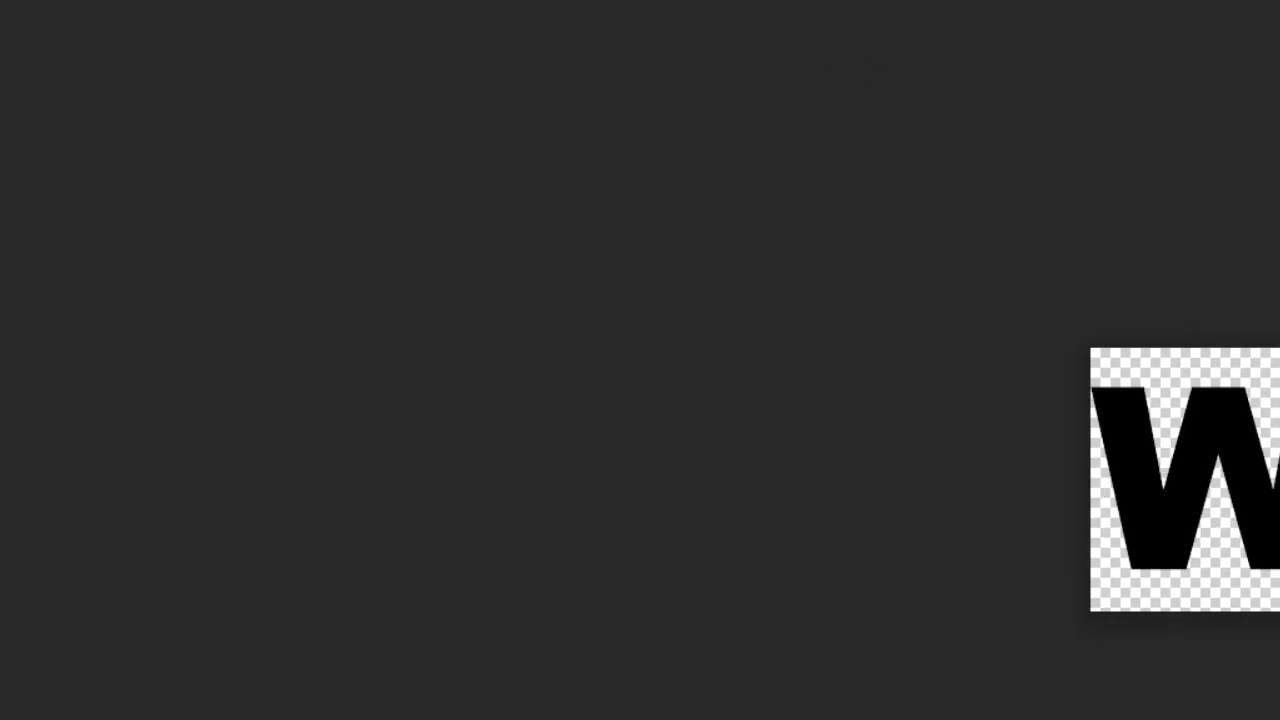
# Step: Enlarge the canvas to 3500 pixels wide and 600 pixels high around the centered artwork
pyautogui.press('super+alt+c')
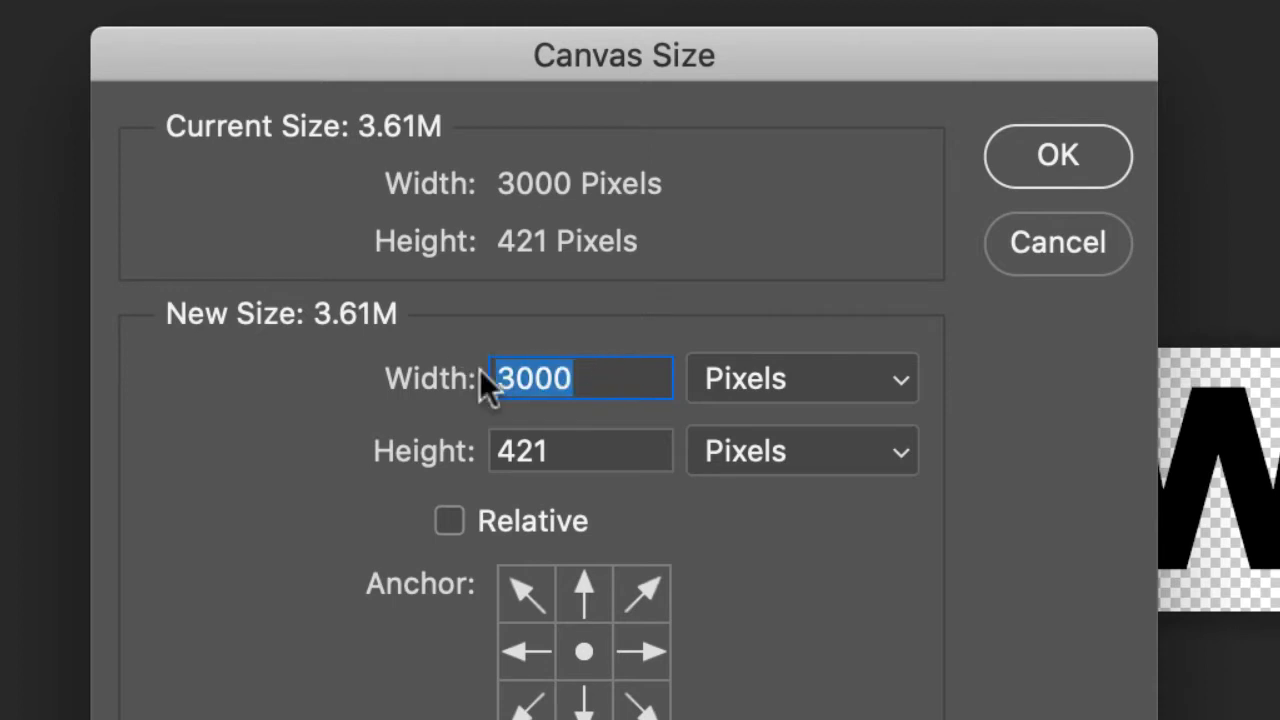
pyautogui.click(534, 362)
pyautogui.moveTo(513, 357); pyautogui.dragTo(648, 360)
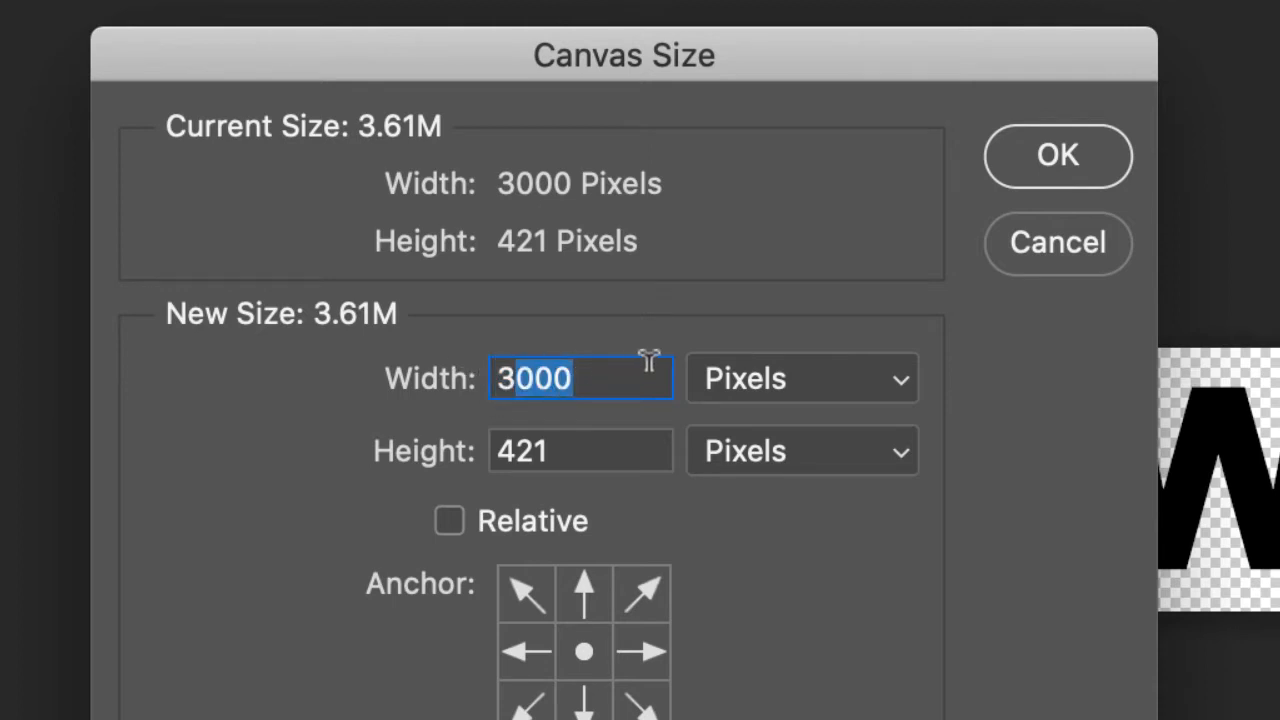
pyautogui.write('500')
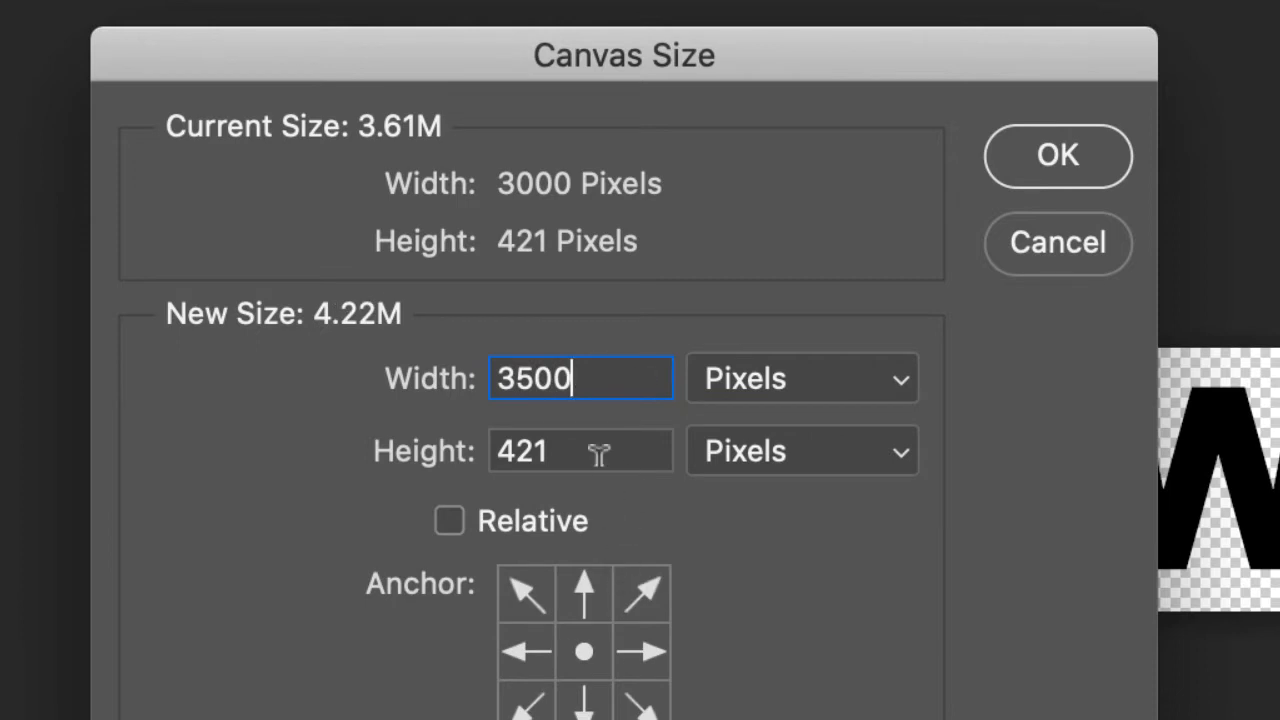
pyautogui.moveTo(598, 454); pyautogui.dragTo(454, 428)
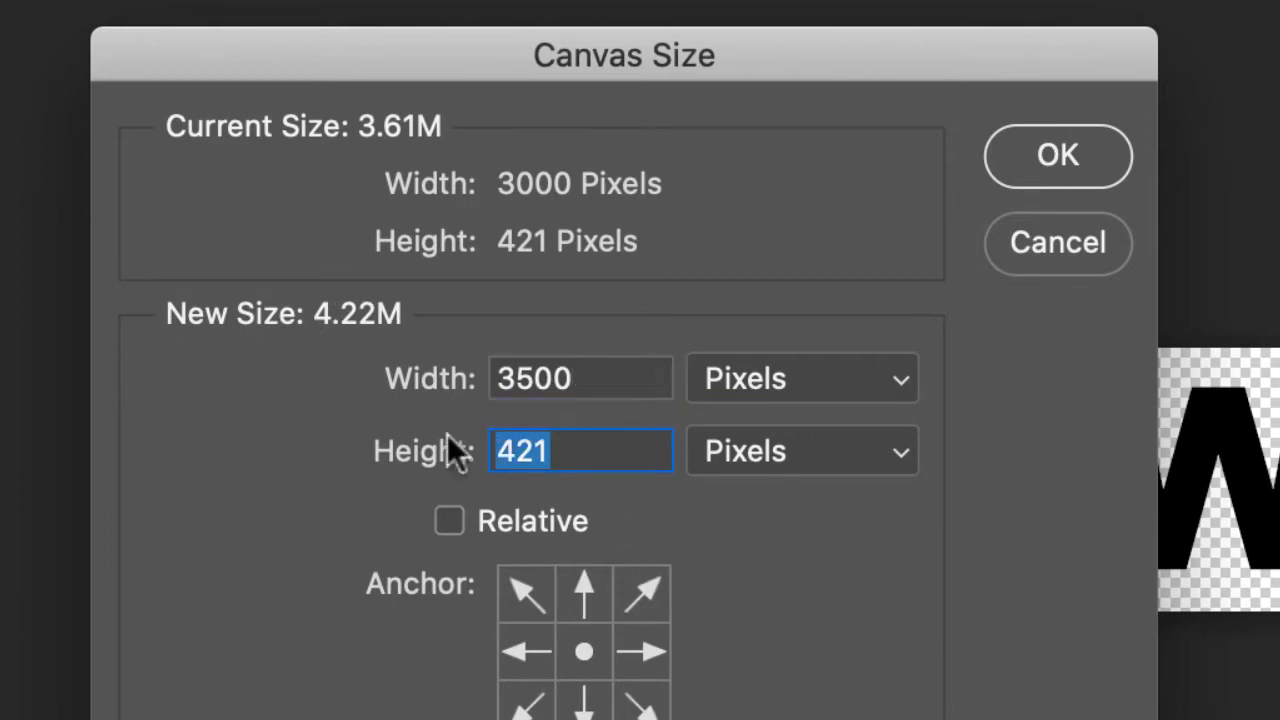
pyautogui.write('600')
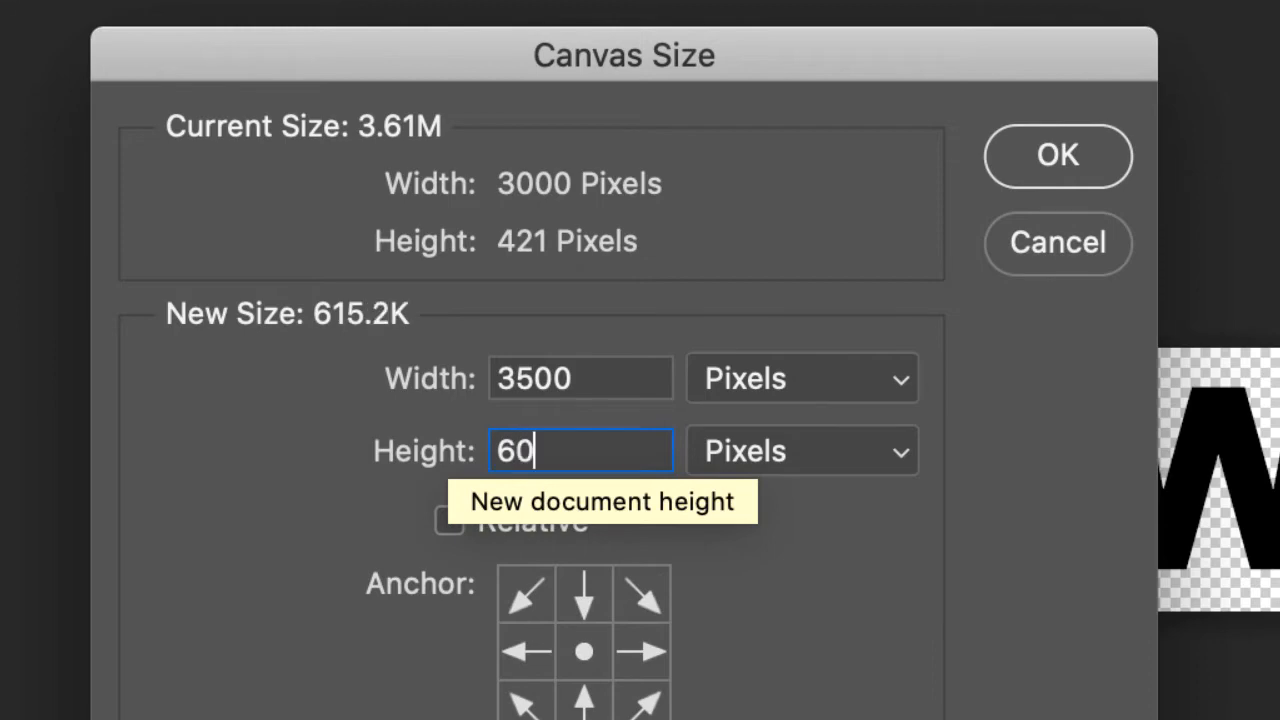
pyautogui.click(1052, 160)
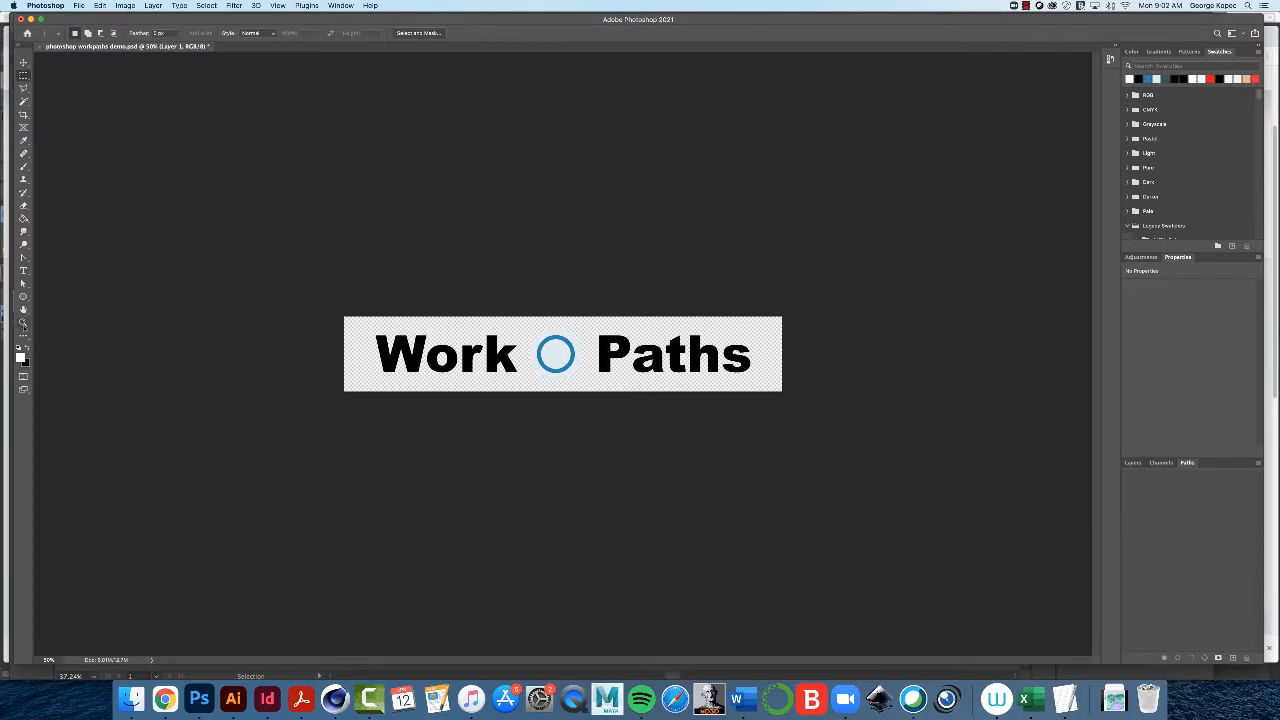
pyautogui.click(23, 322)
pyautogui.moveTo(508, 381); pyautogui.dragTo(534, 392)
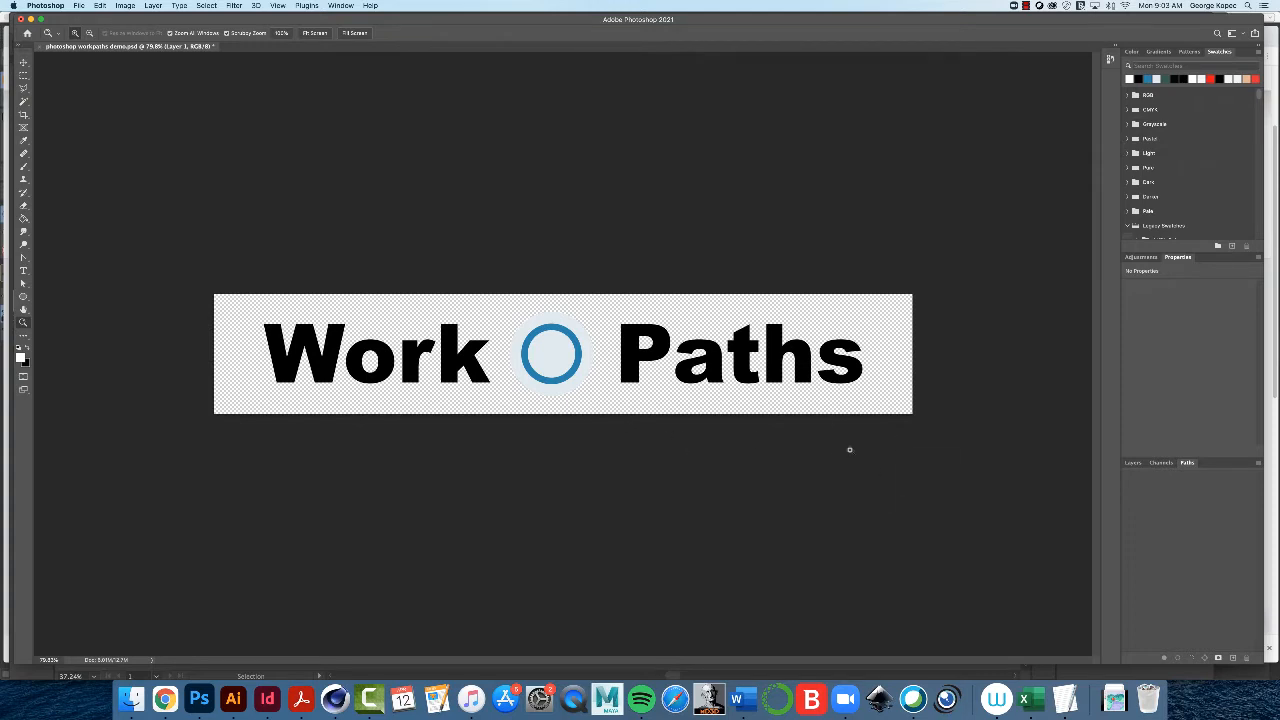
# Step: Inspect the contents of the Layer 1 group by hiding and showing the circle, Paths and Work layers one at a time
pyautogui.click(1133, 463)
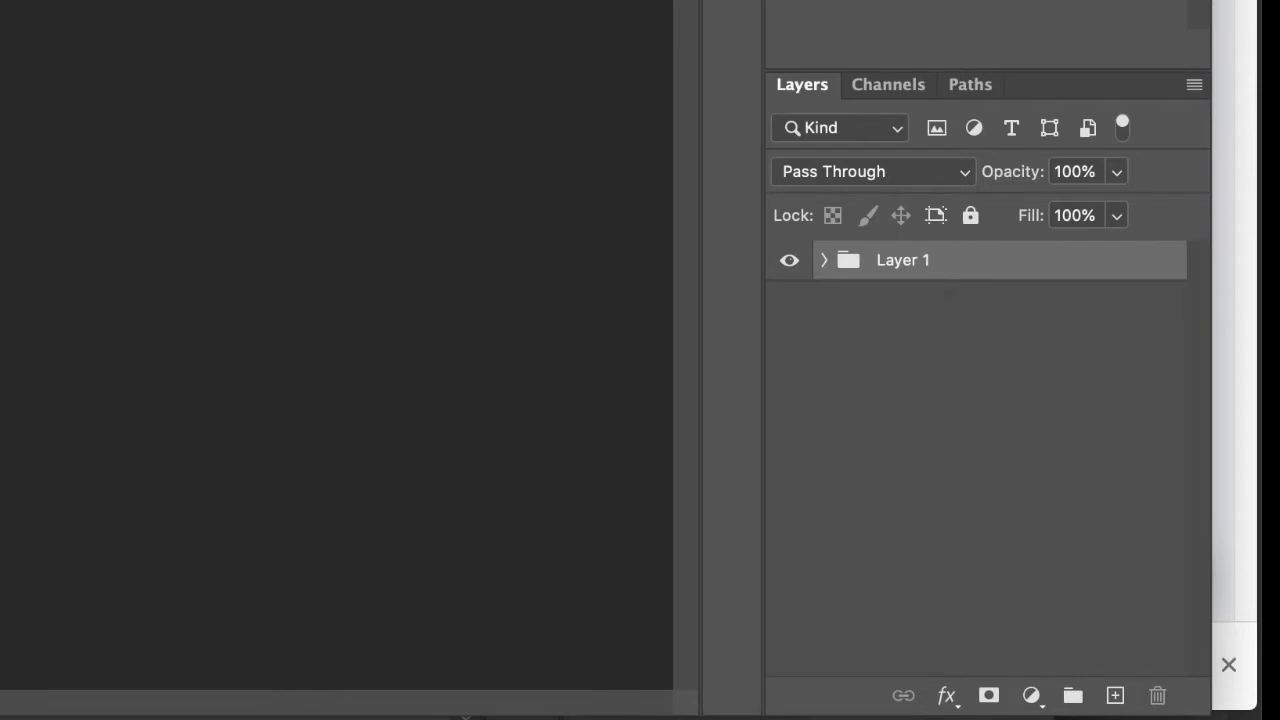
pyautogui.click(824, 261)
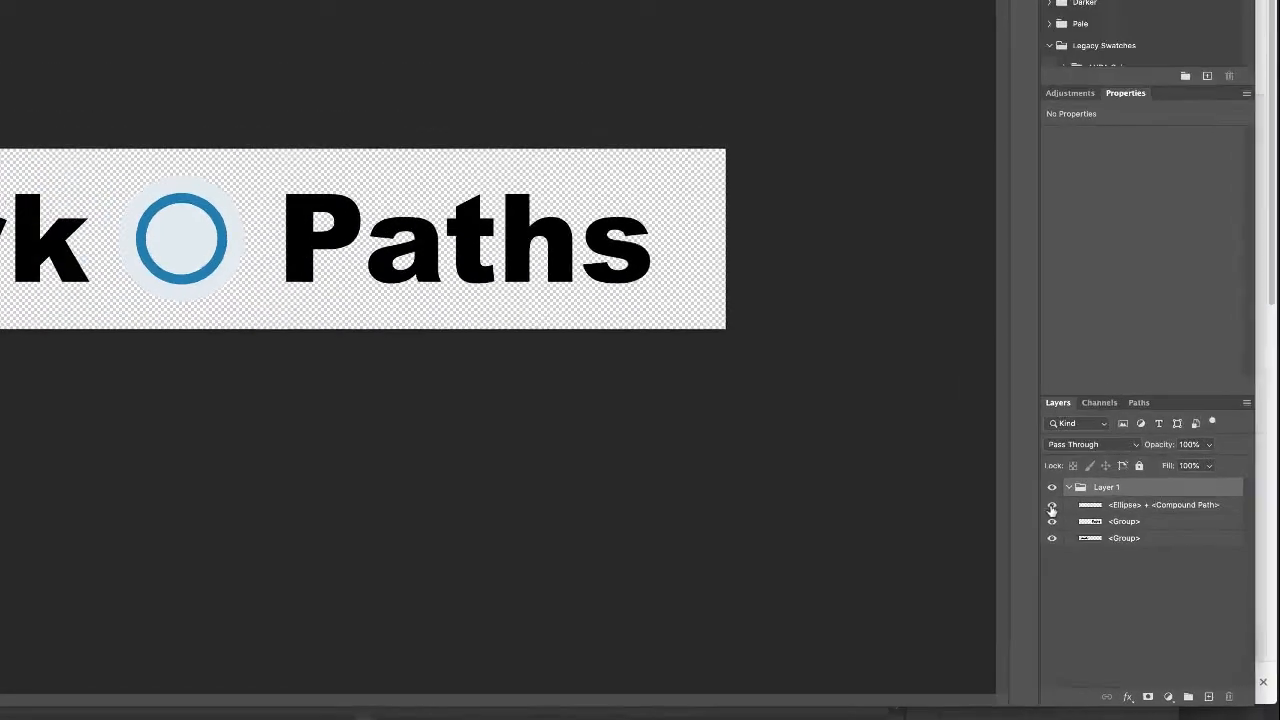
pyautogui.click(789, 298)
pyautogui.click(789, 298)
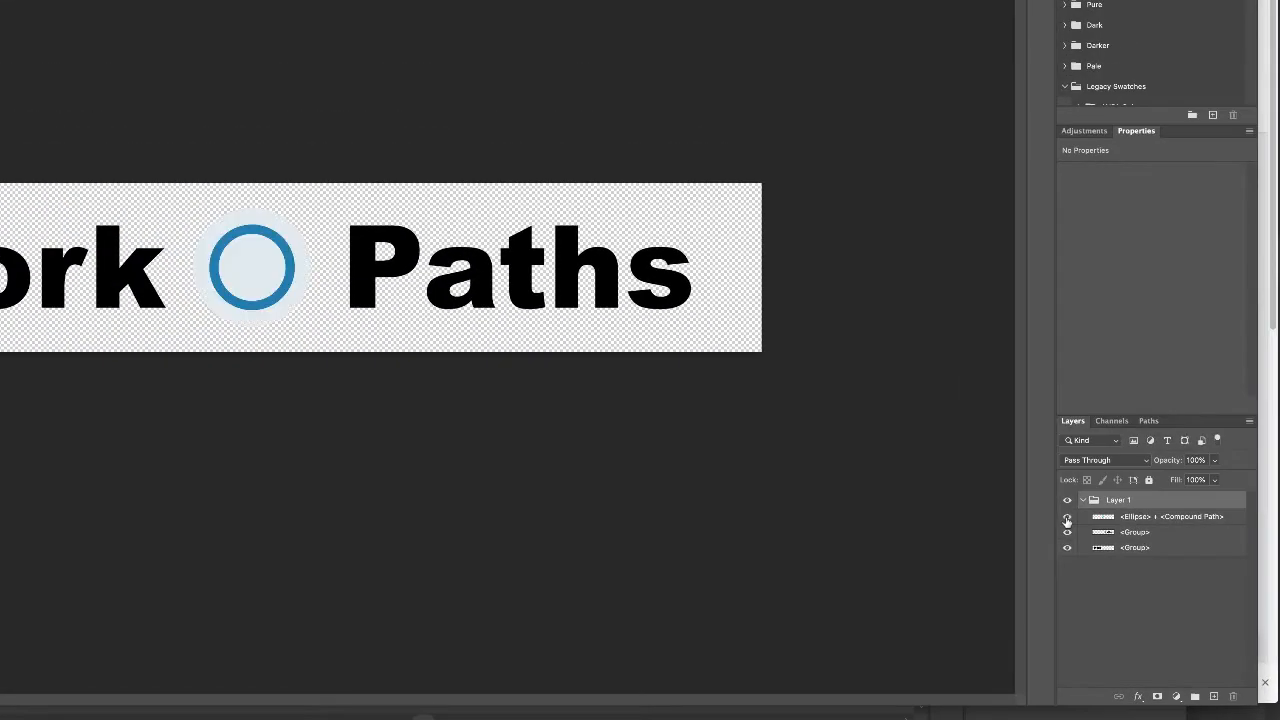
pyautogui.click(1067, 533)
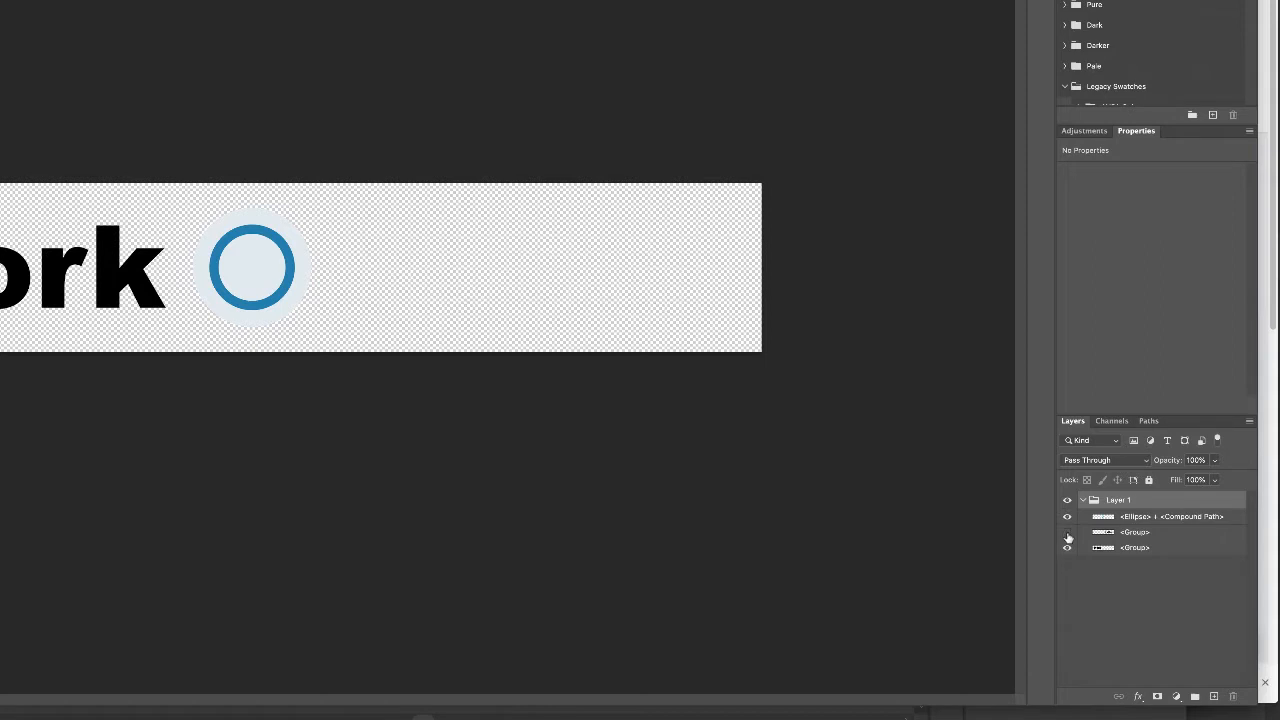
pyautogui.click(1067, 533)
pyautogui.click(1067, 548)
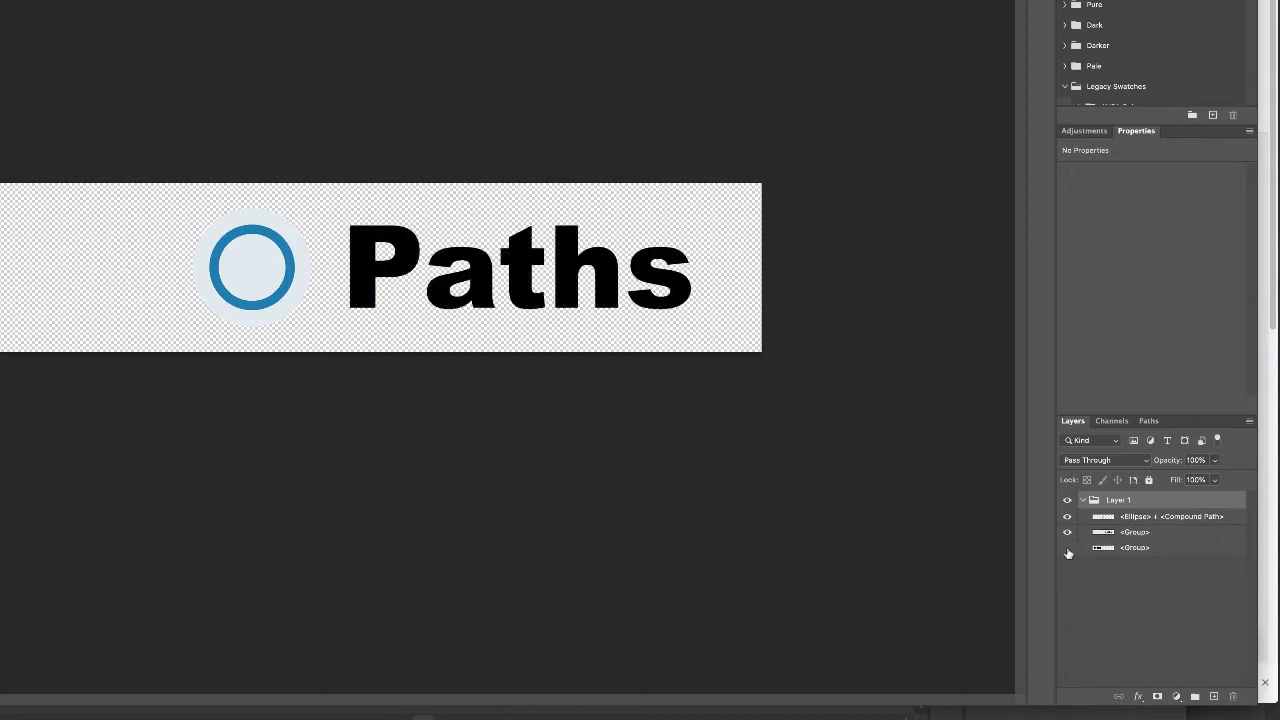
pyautogui.click(1067, 548)
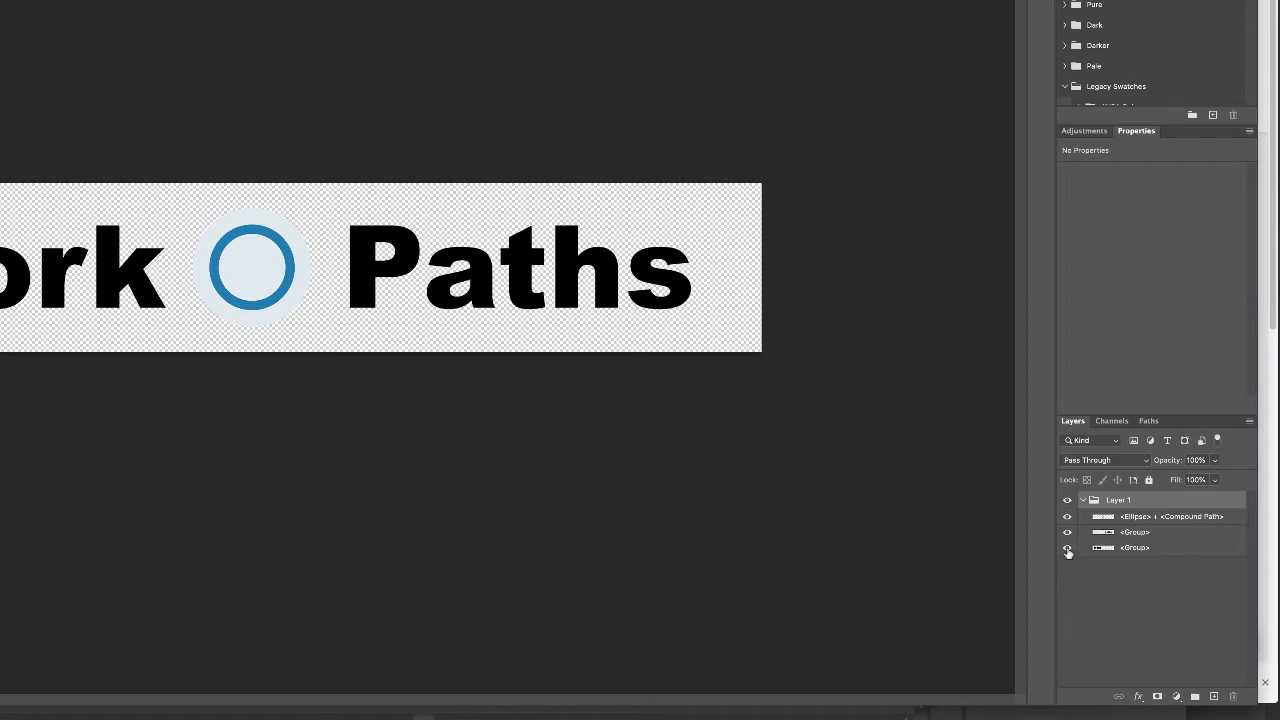
pyautogui.click(1083, 500)
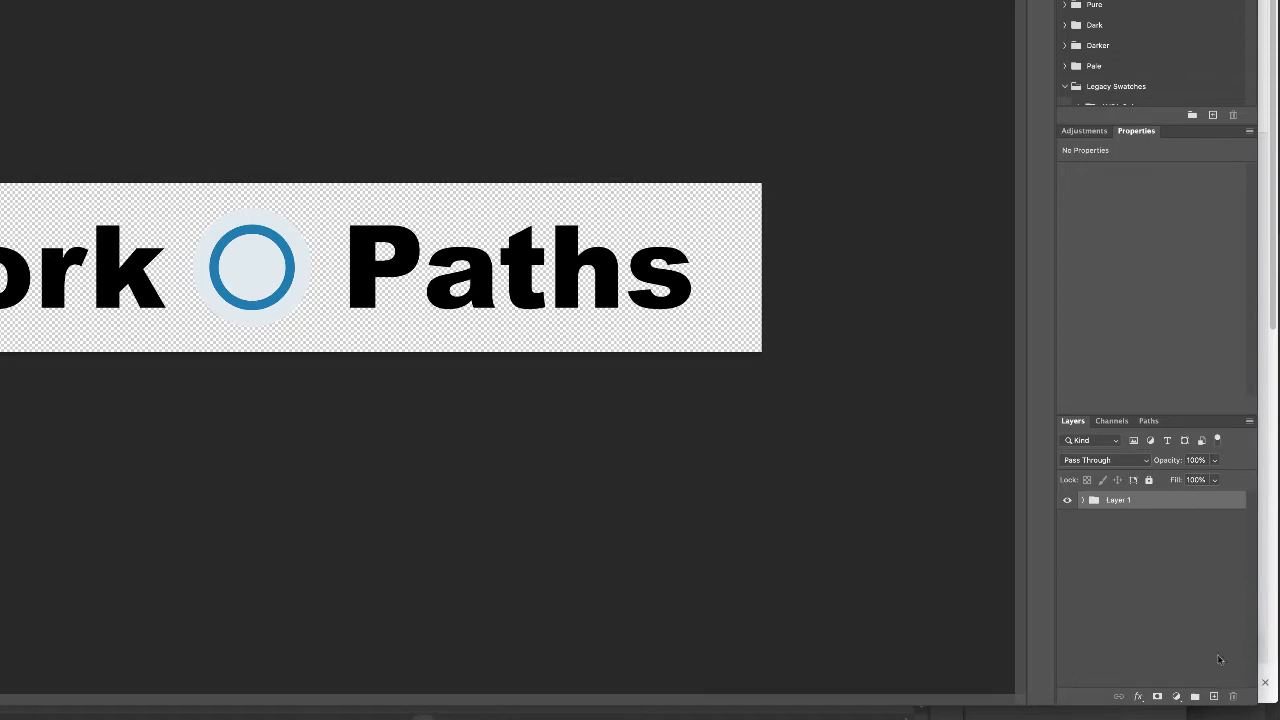
# Step: Add a layer named "white" beneath the Layer 1 group and fill it with white using the Paint Bucket
pyautogui.click(1214, 697)
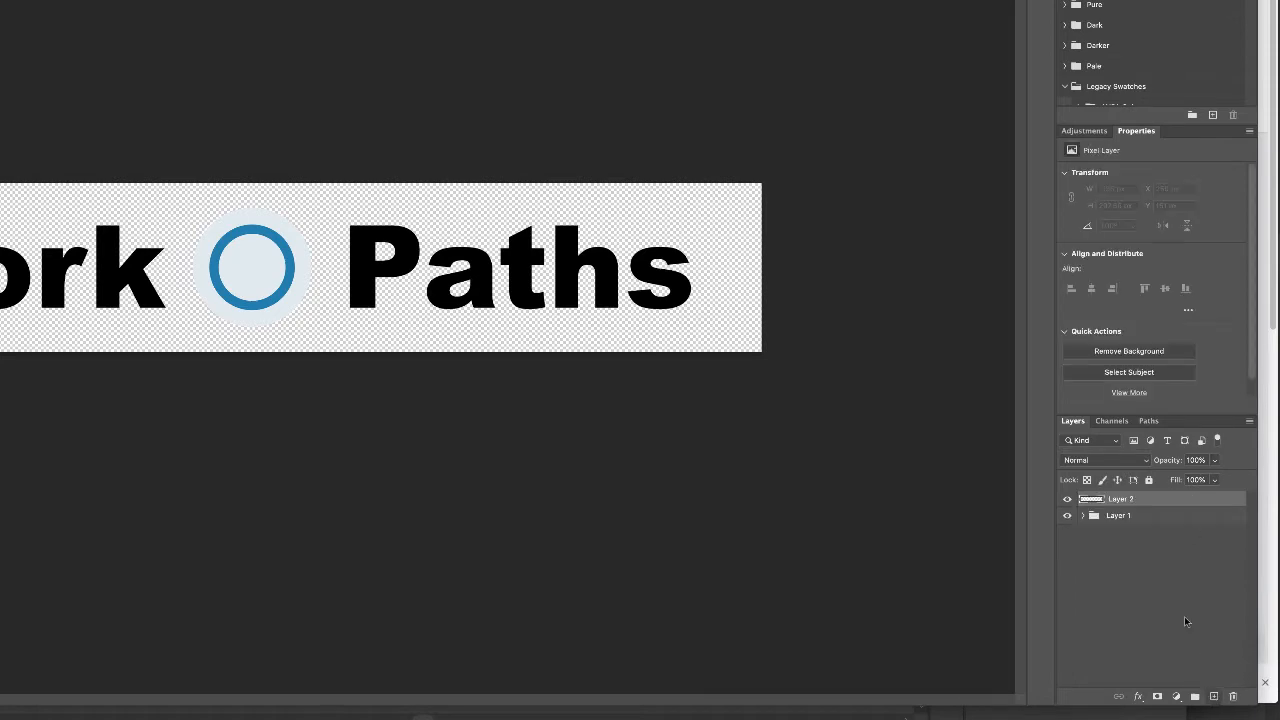
pyautogui.doubleClick(1122, 500)
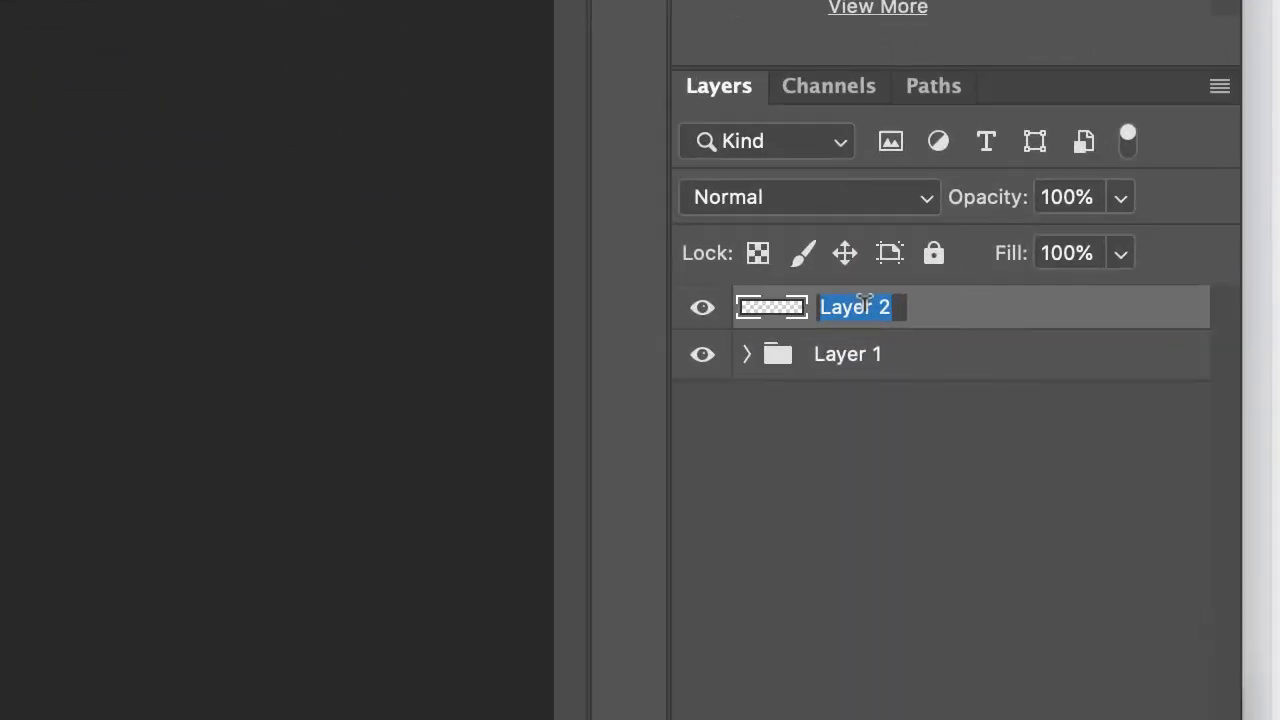
pyautogui.write('white')
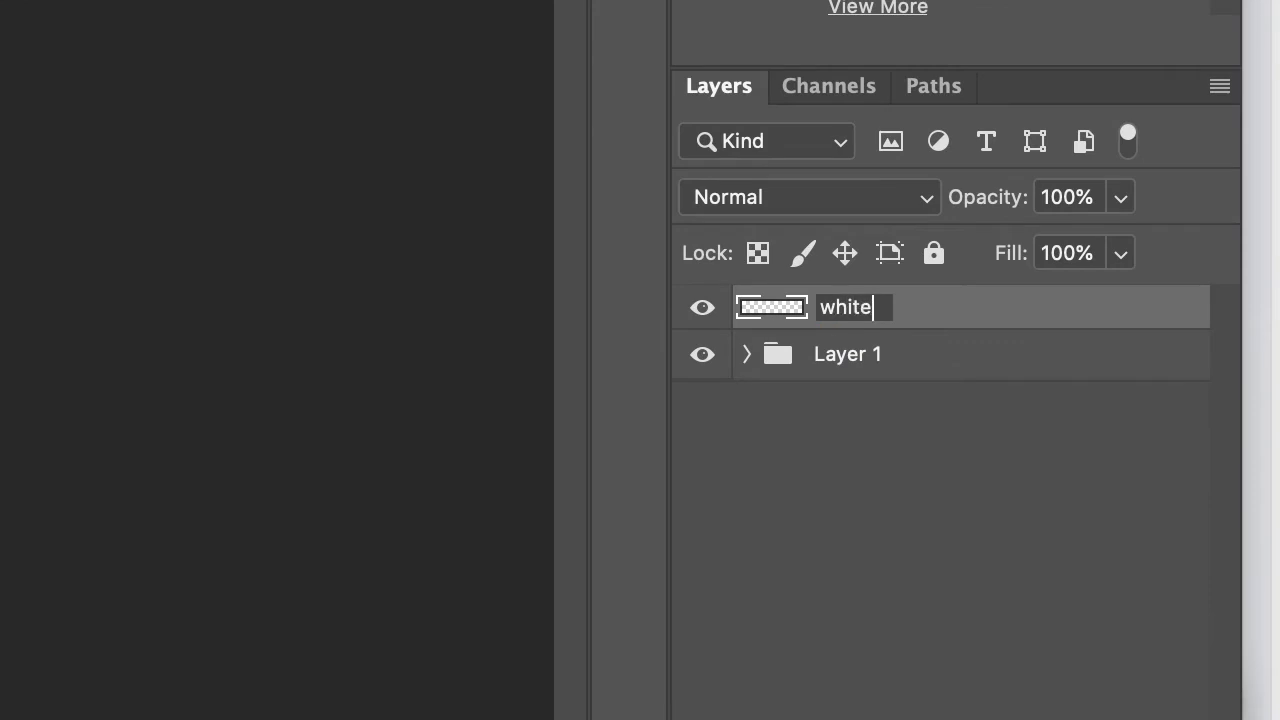
pyautogui.press('Return')
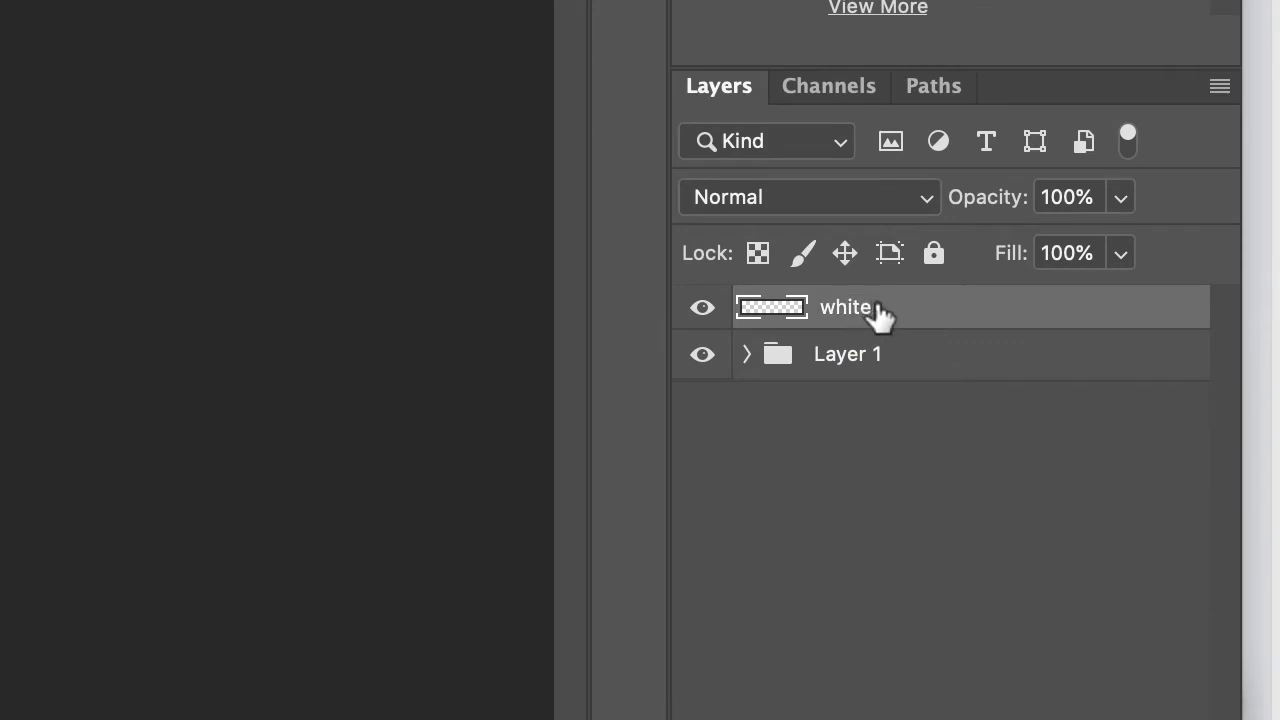
pyautogui.moveTo(880, 313); pyautogui.dragTo(882, 395)
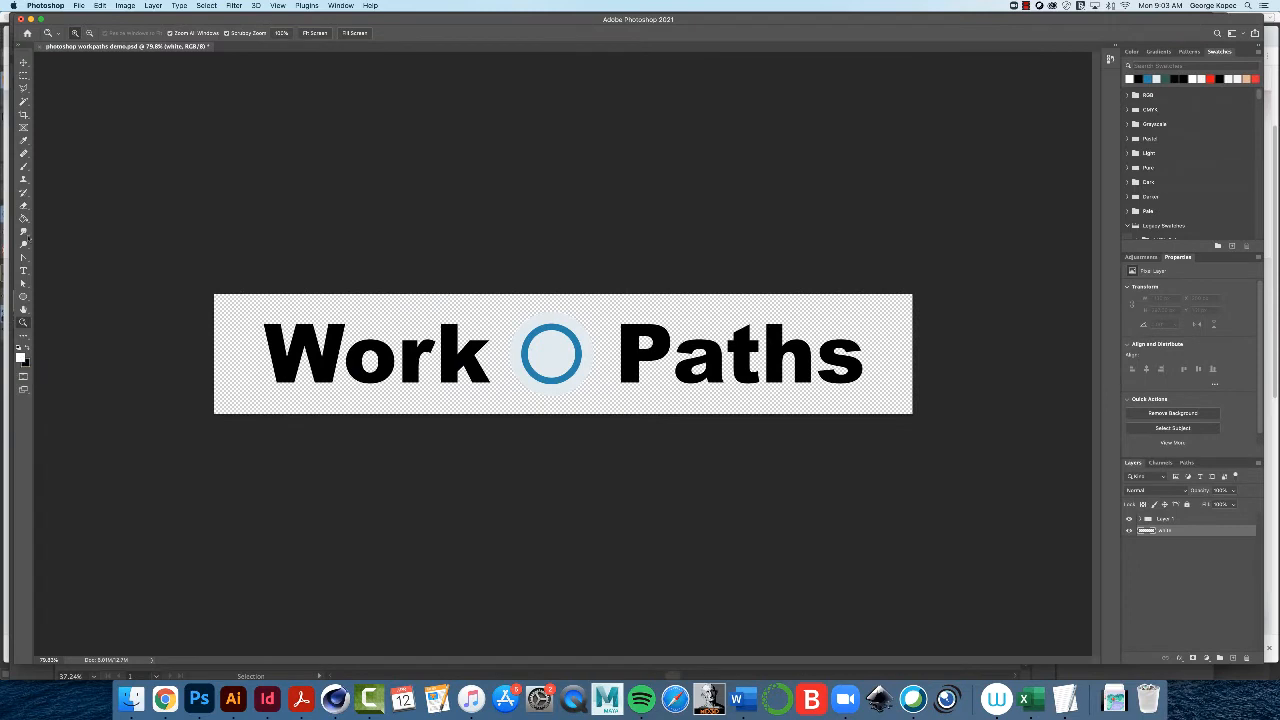
pyautogui.click(24, 219)
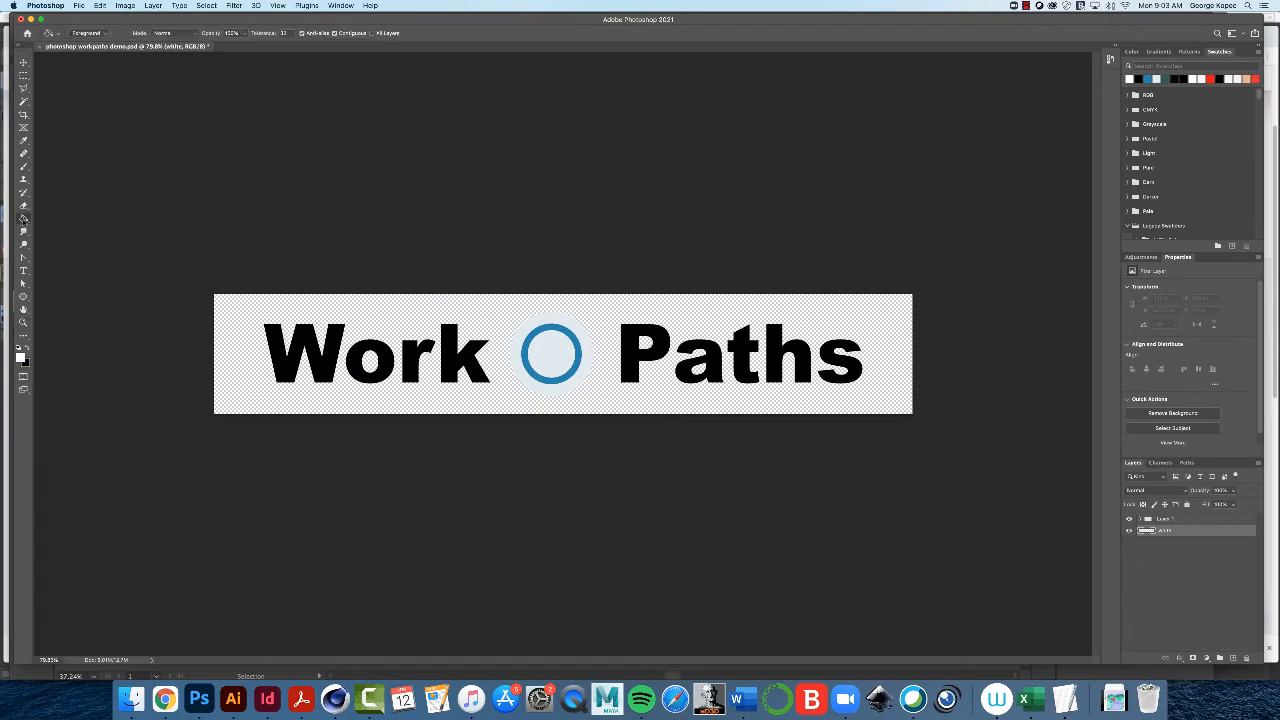
pyautogui.click(281, 403)
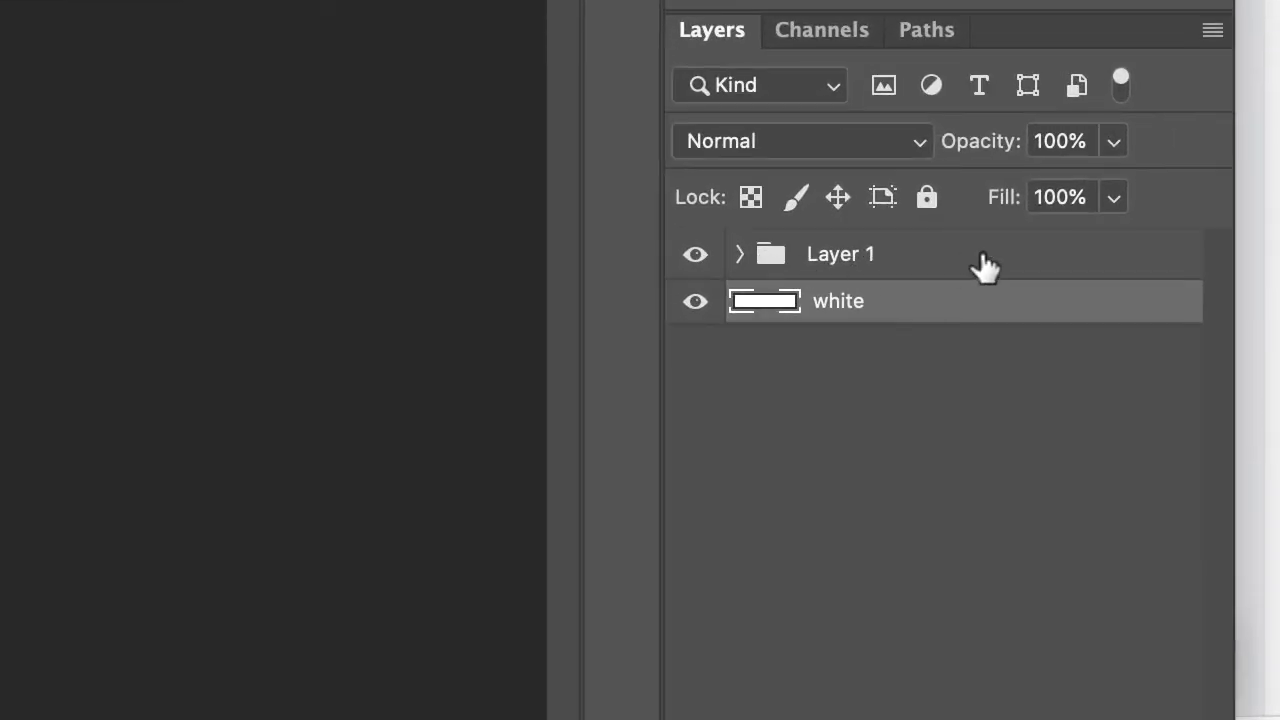
# Step: Expand the Layer 1 group and identify the layer holding the Work lettering by toggling its visibility
pyautogui.click(1045, 253)
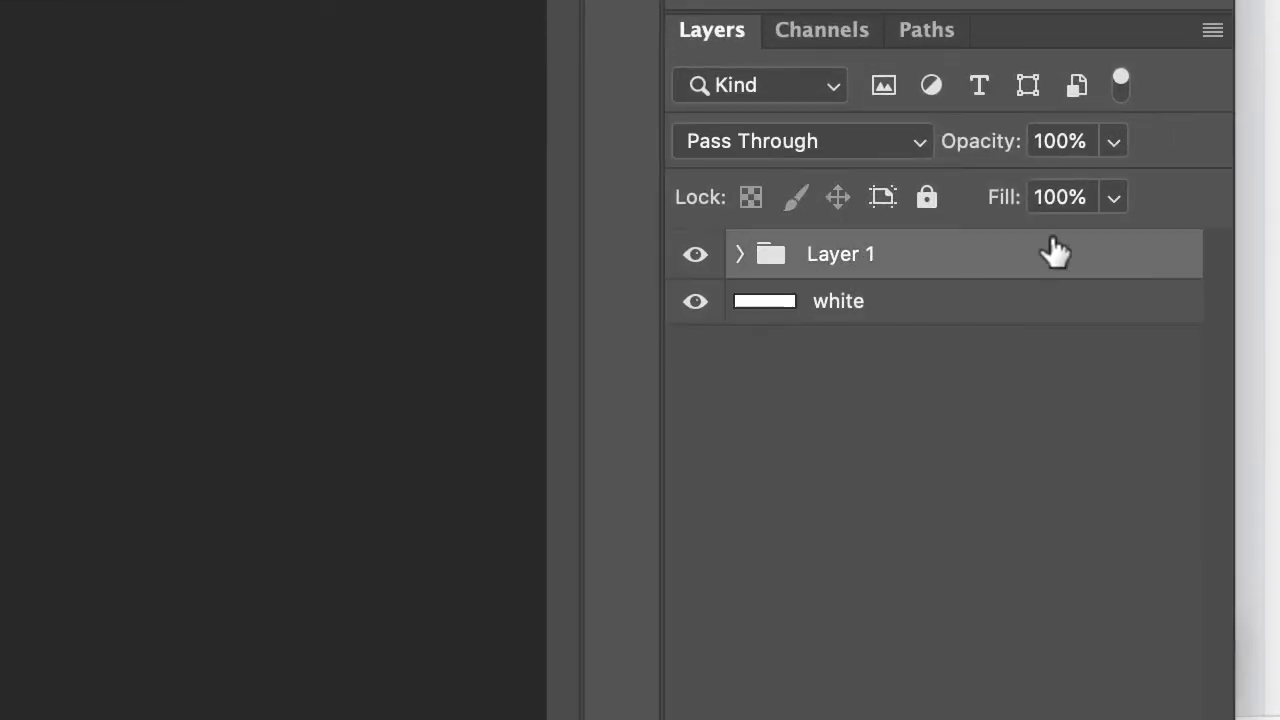
pyautogui.click(739, 256)
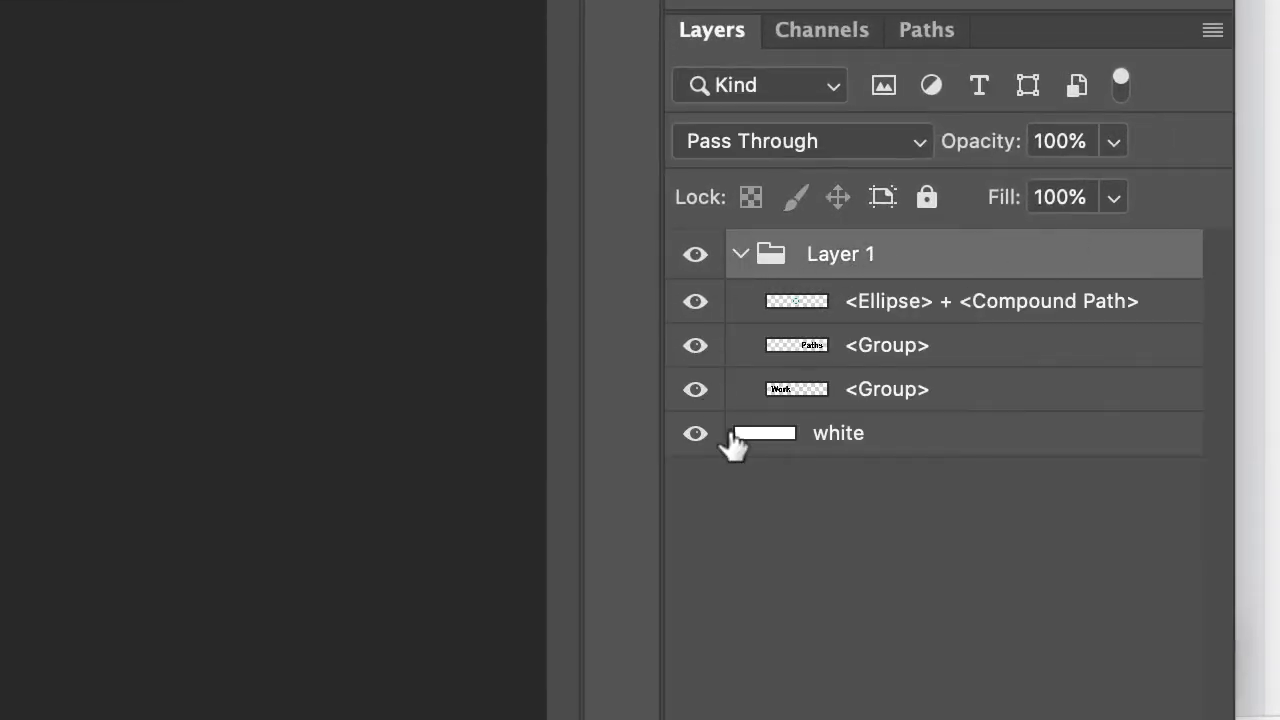
pyautogui.click(696, 390)
pyautogui.click(696, 390)
pyautogui.click(695, 390)
pyautogui.click(695, 390)
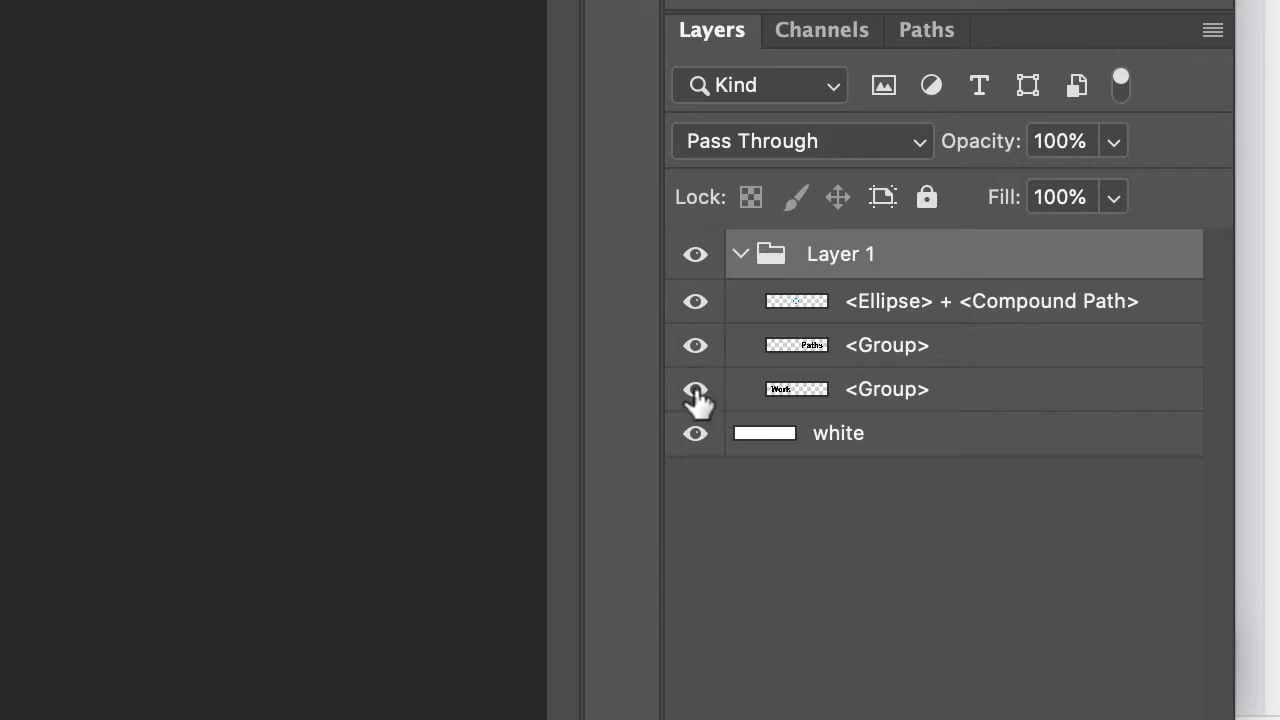
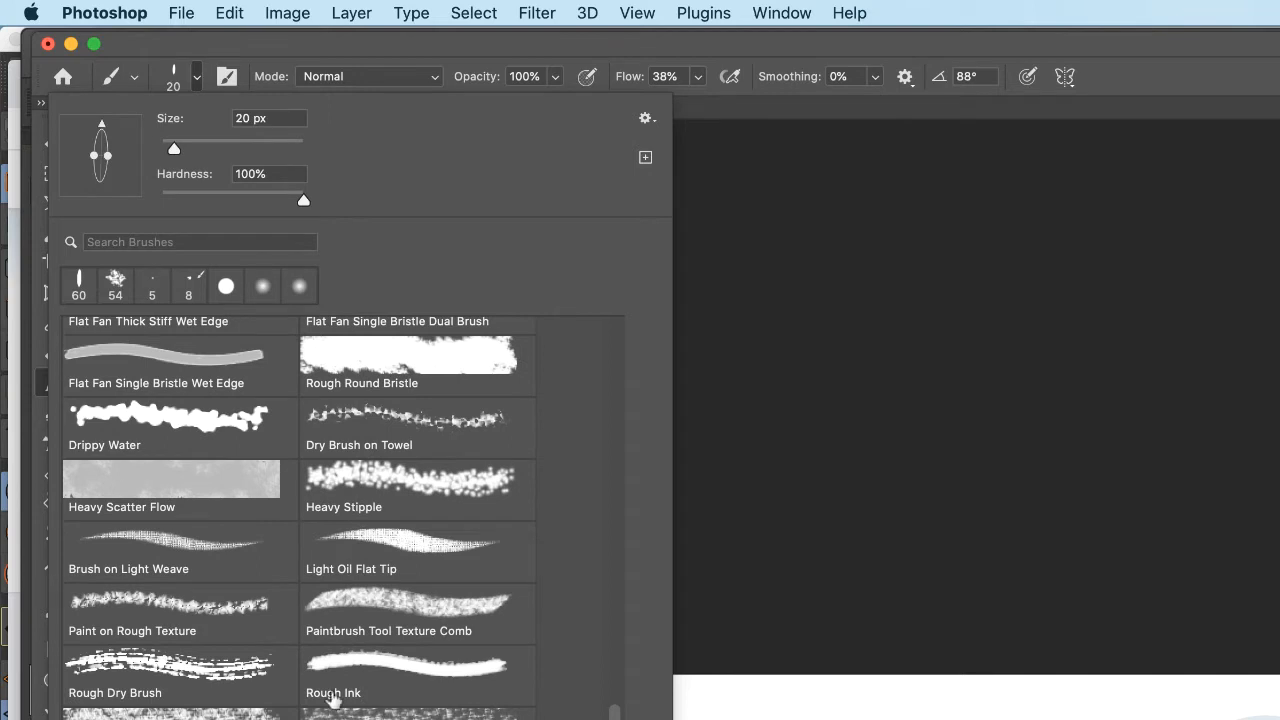
# Step: Choose the Rough Dry Brush preset for the Brush tool and set its size to about 51 px
pyautogui.click(200, 678)
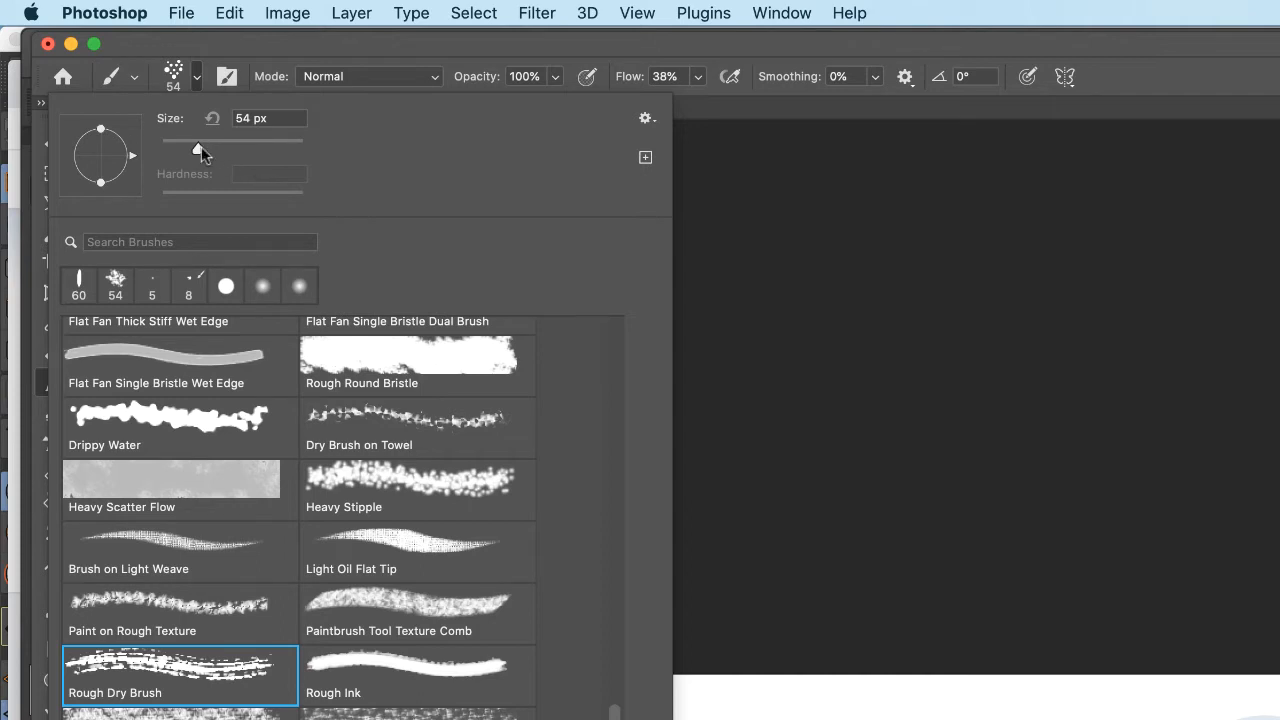
pyautogui.moveTo(200, 146); pyautogui.dragTo(195, 147)
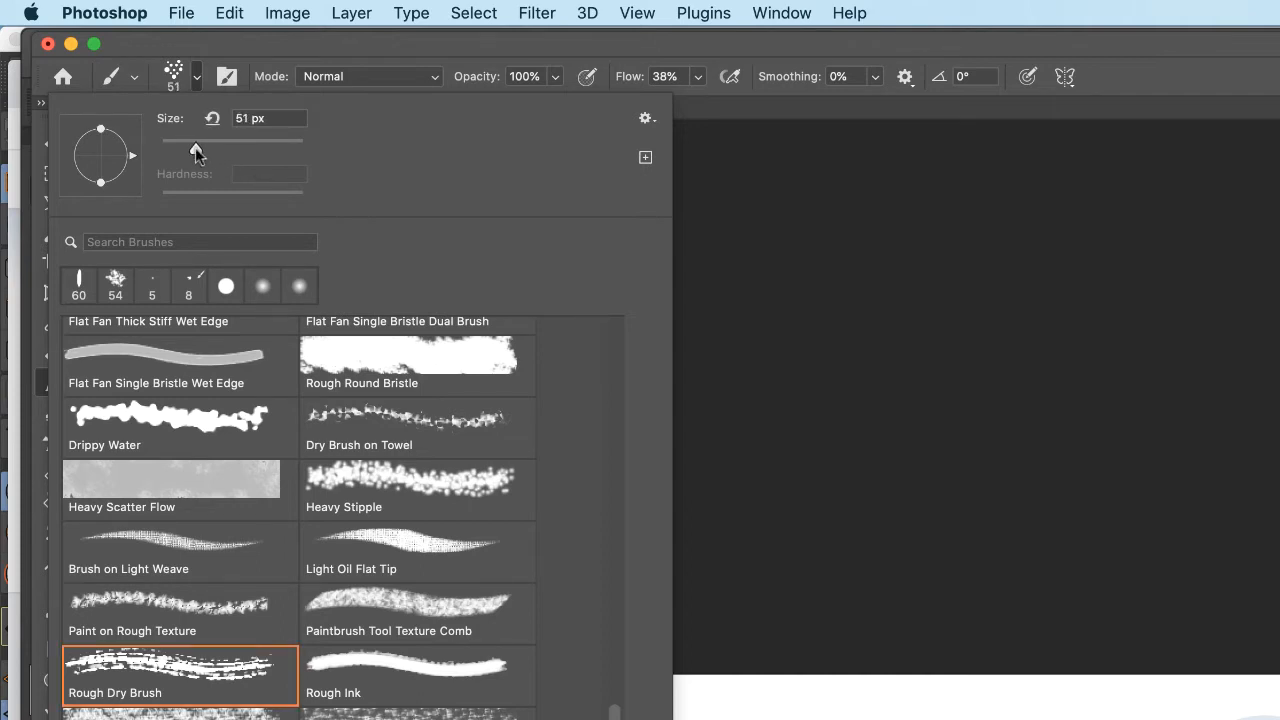
pyautogui.click(957, 528)
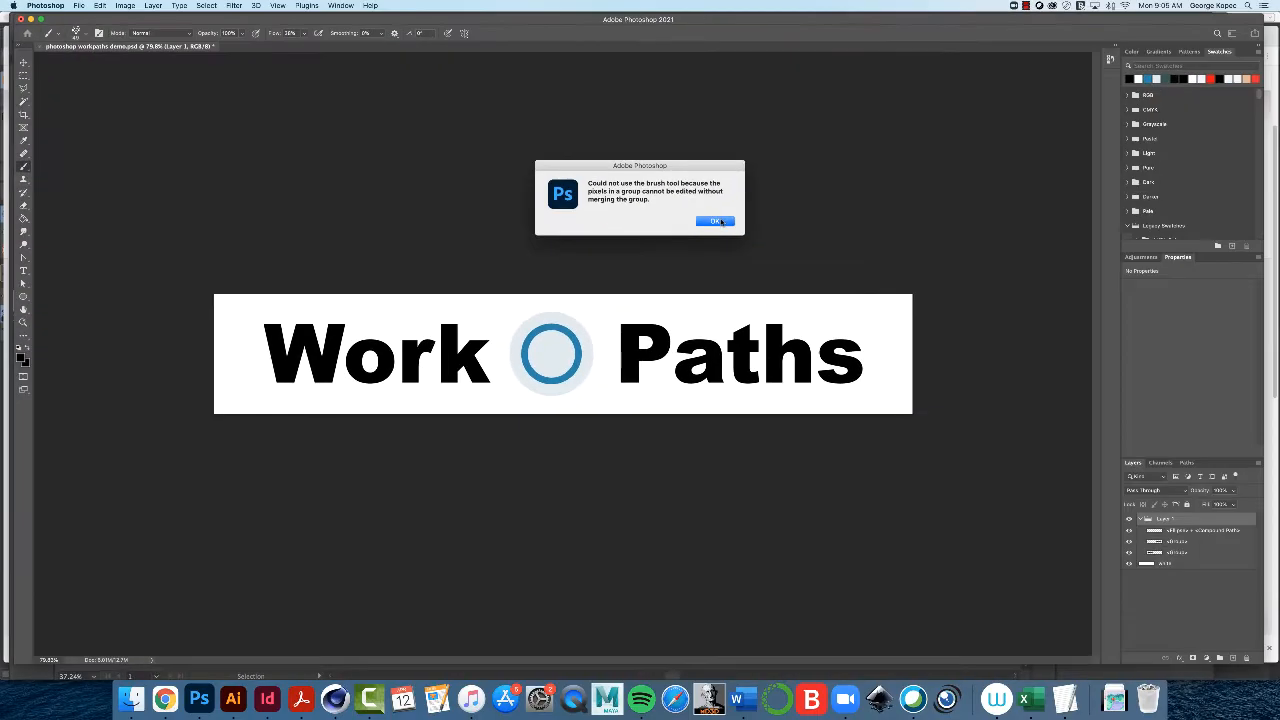
pyautogui.click(716, 221)
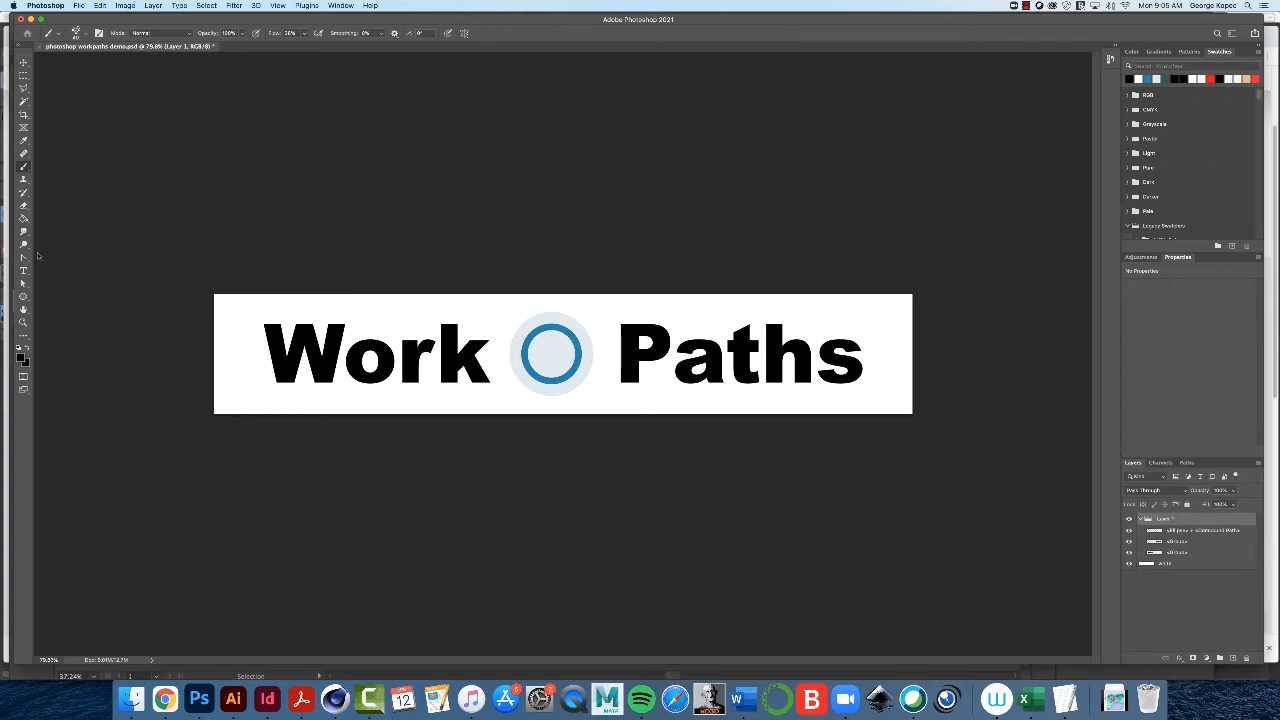
pyautogui.click(86, 37)
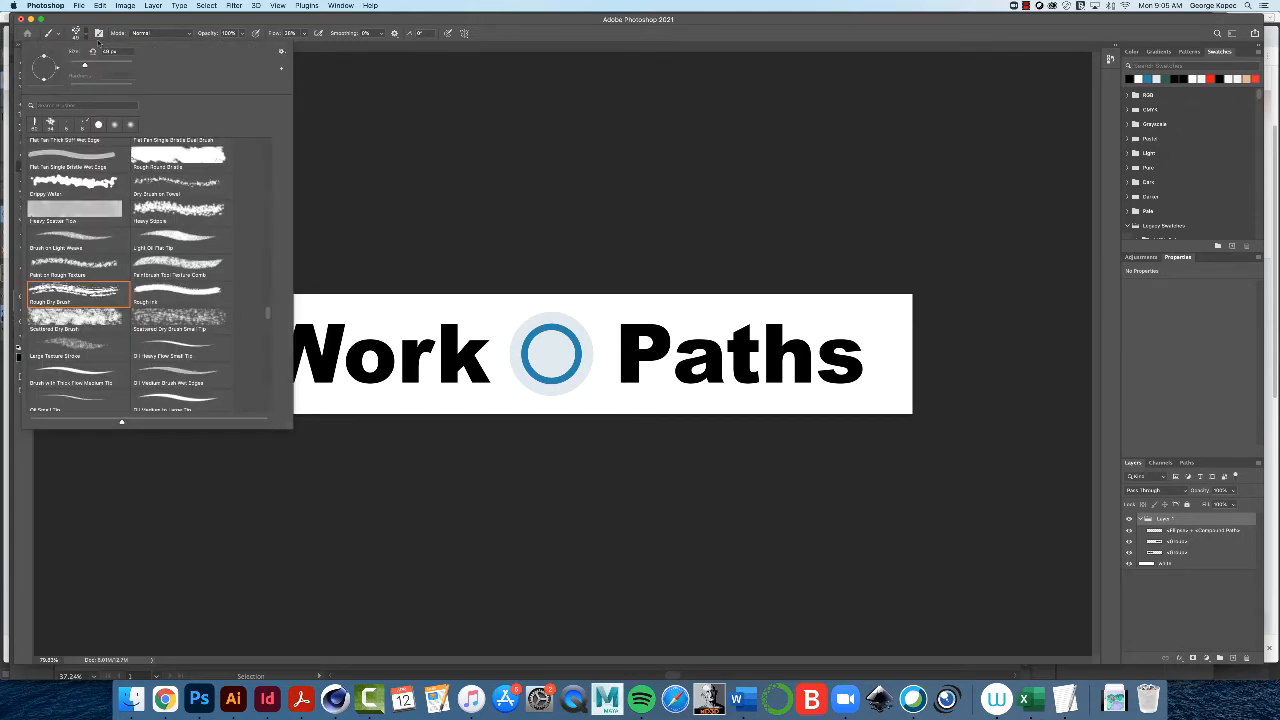
pyautogui.click(346, 78)
pyautogui.click(346, 78)
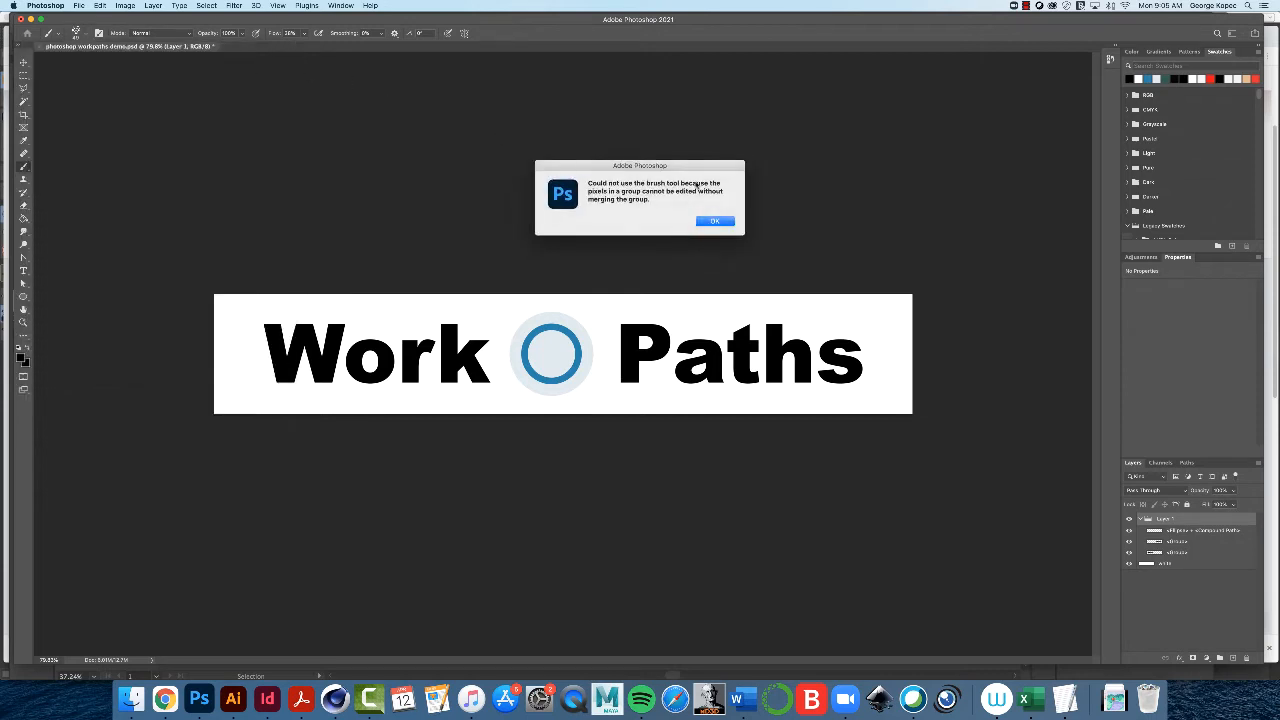
pyautogui.click(716, 221)
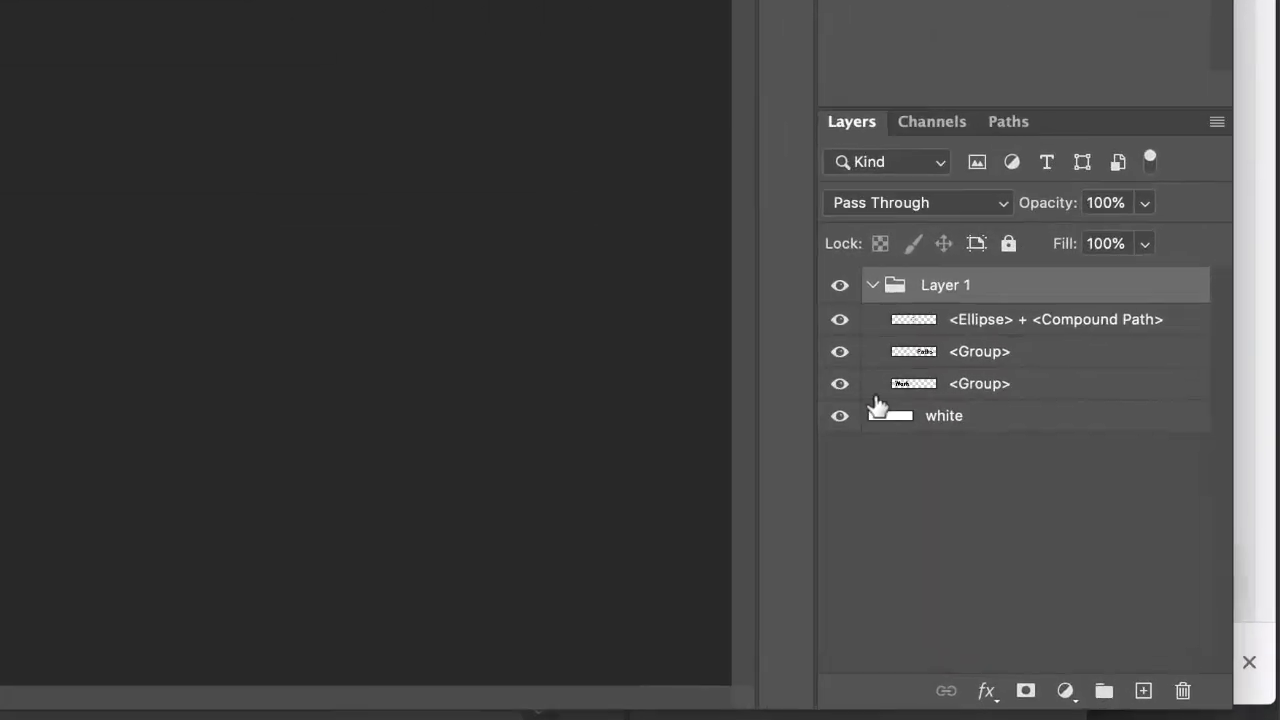
# Step: Add a new layer named "work texture" directly above the Work lettering layer inside the Layer 1 group
pyautogui.click(838, 384)
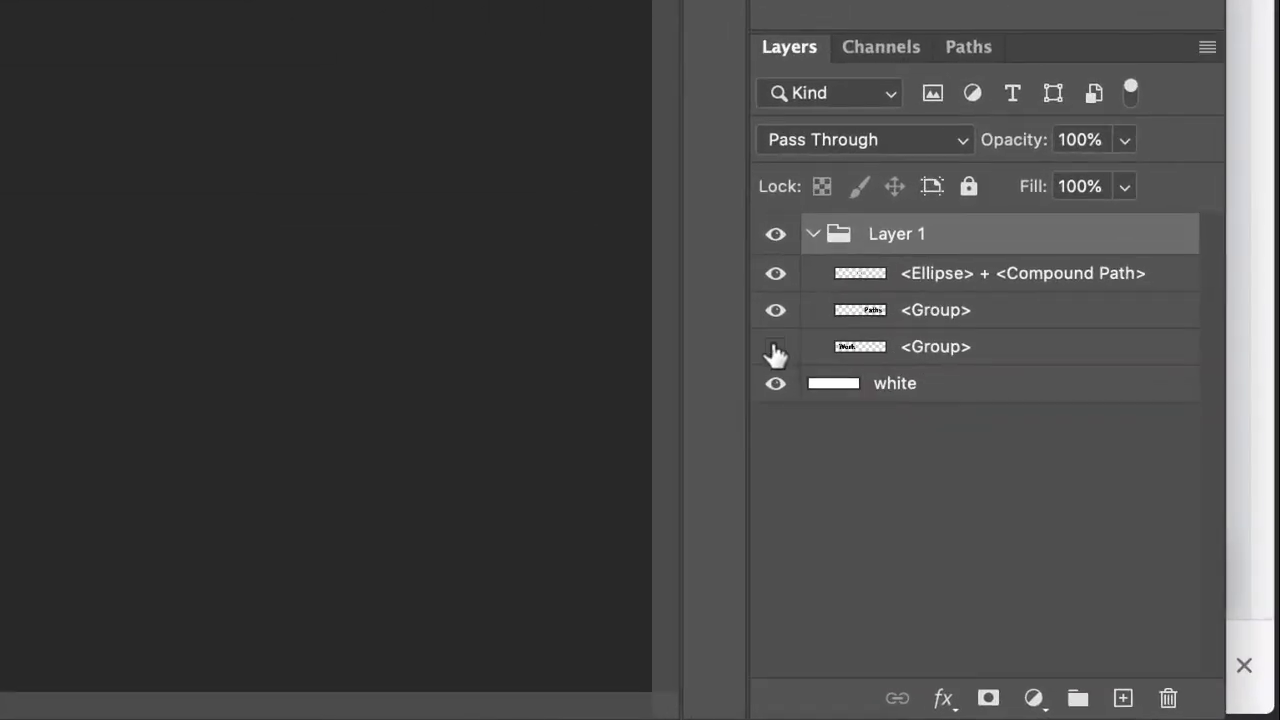
pyautogui.click(838, 384)
pyautogui.click(838, 384)
pyautogui.click(984, 350)
pyautogui.click(778, 350)
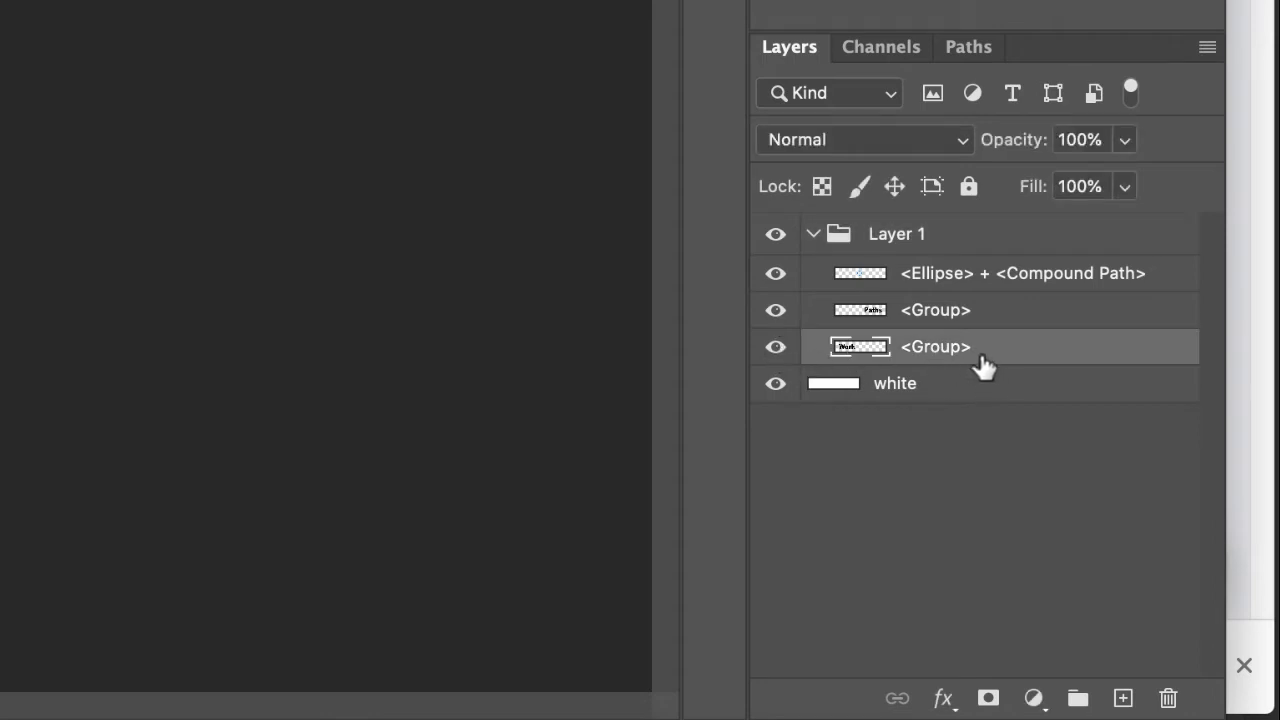
pyautogui.click(1123, 699)
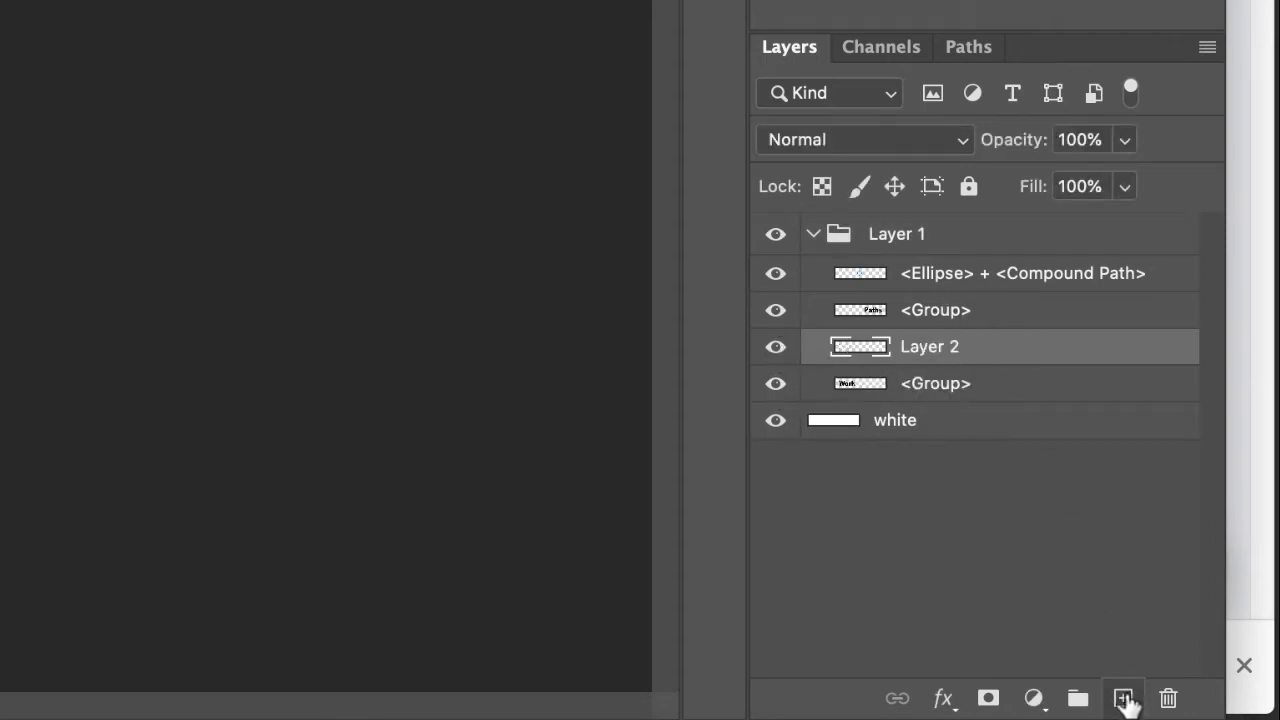
pyautogui.doubleClick(947, 350)
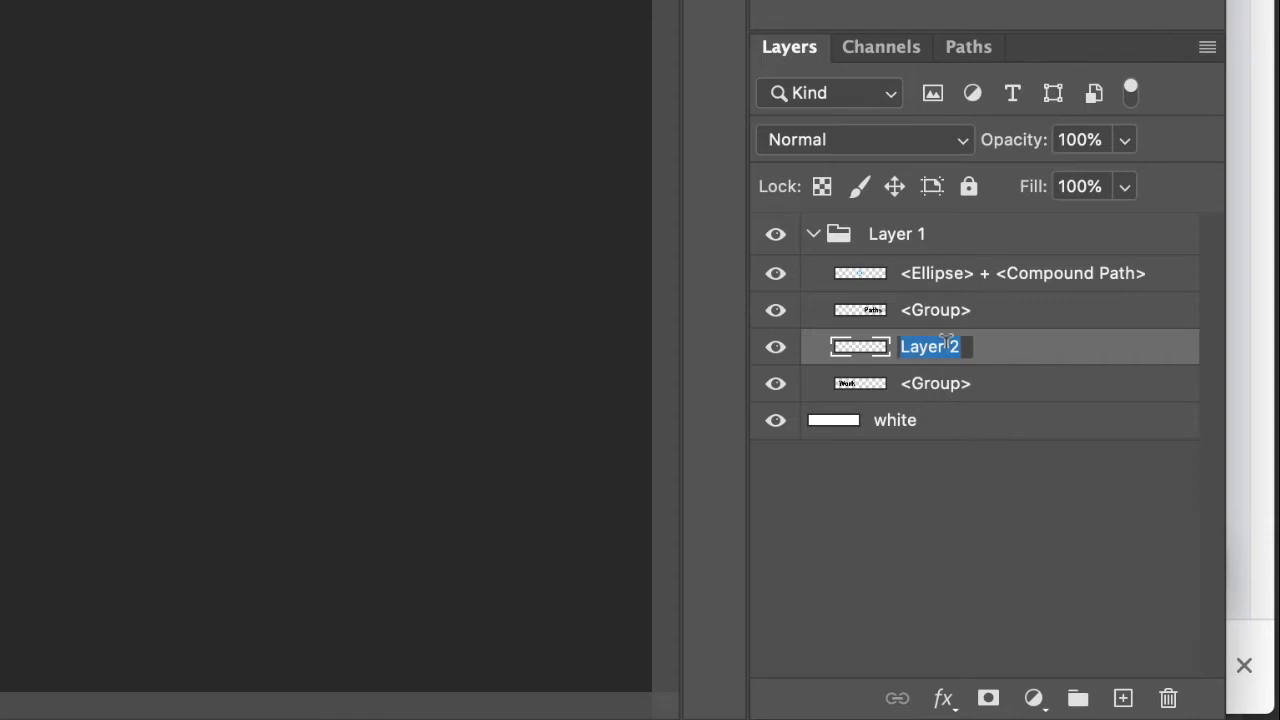
pyautogui.write('w')
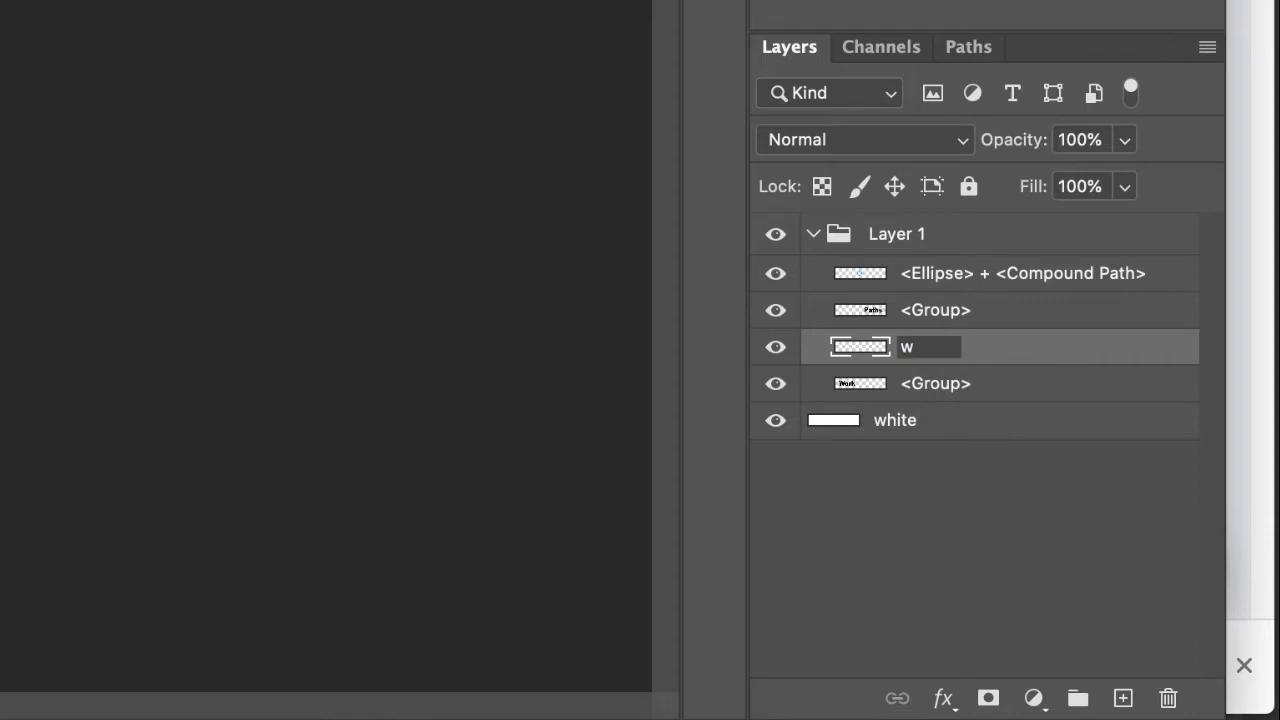
pyautogui.write('ork texture')
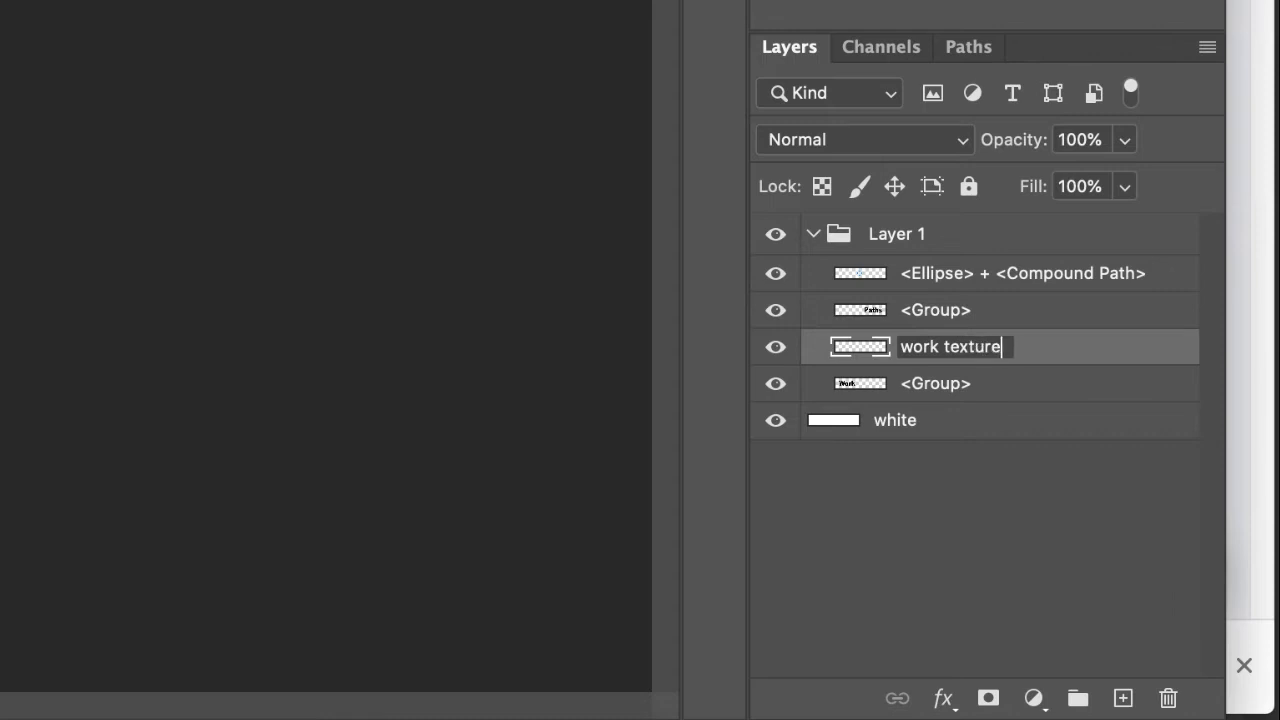
pyautogui.press('Return')
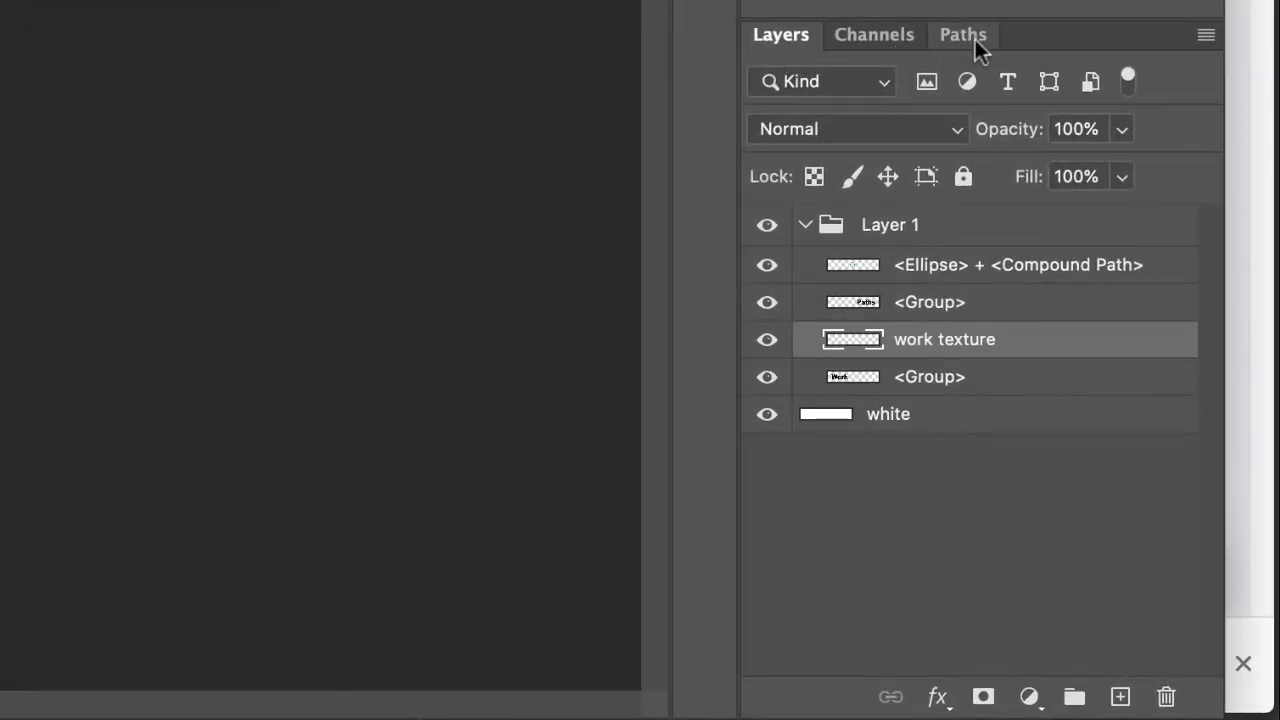
# Step: Make a work path from the Work lettering selection with a tolerance of 2.0 pixels
pyautogui.click(970, 37)
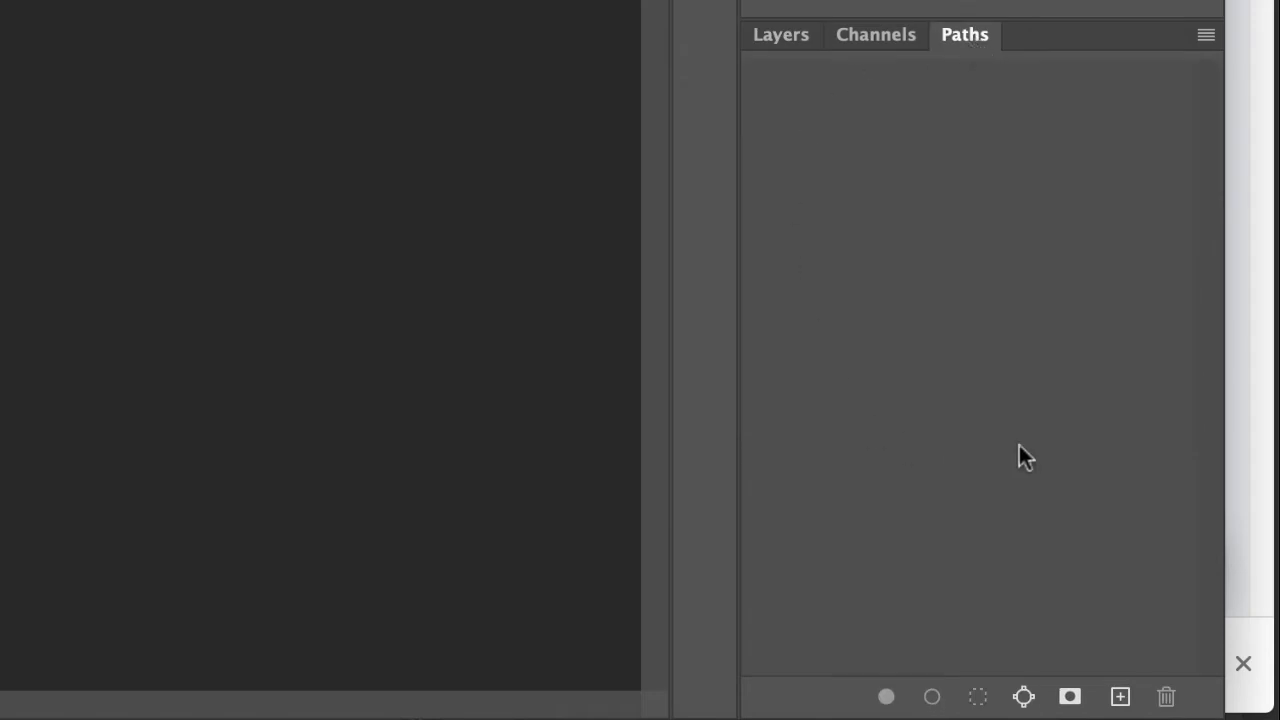
pyautogui.click(1207, 37)
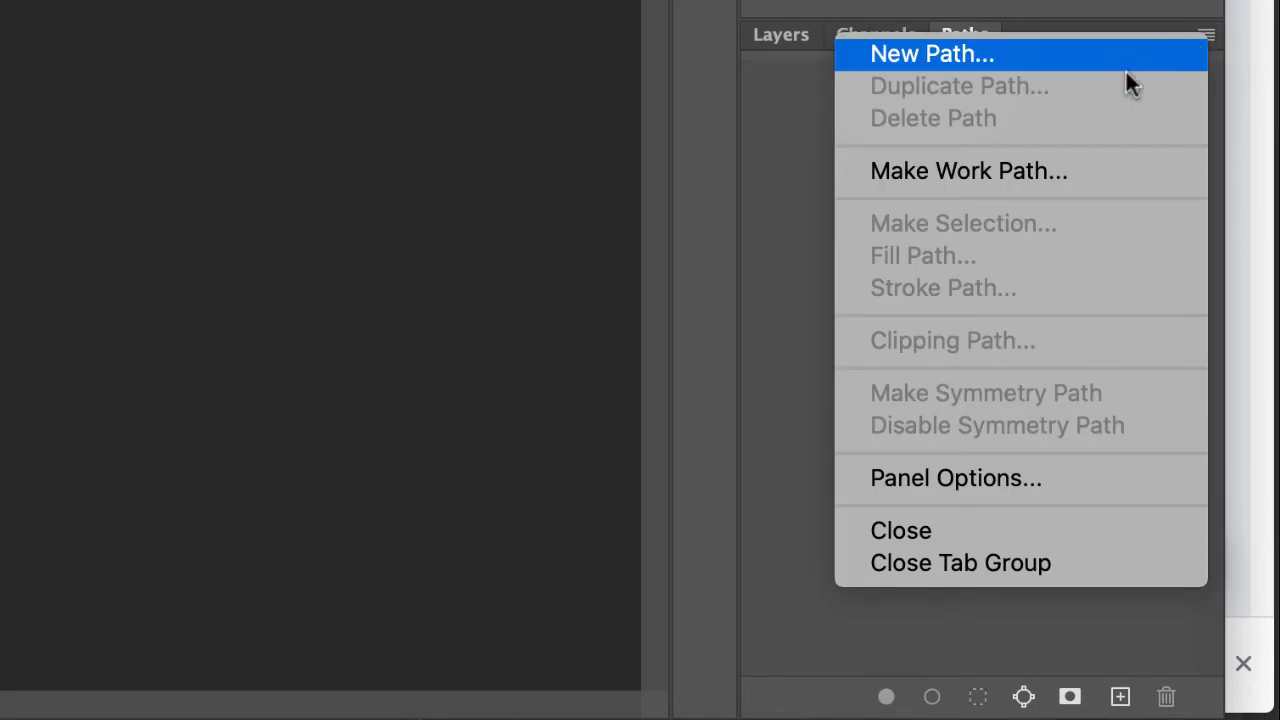
pyautogui.click(1092, 173)
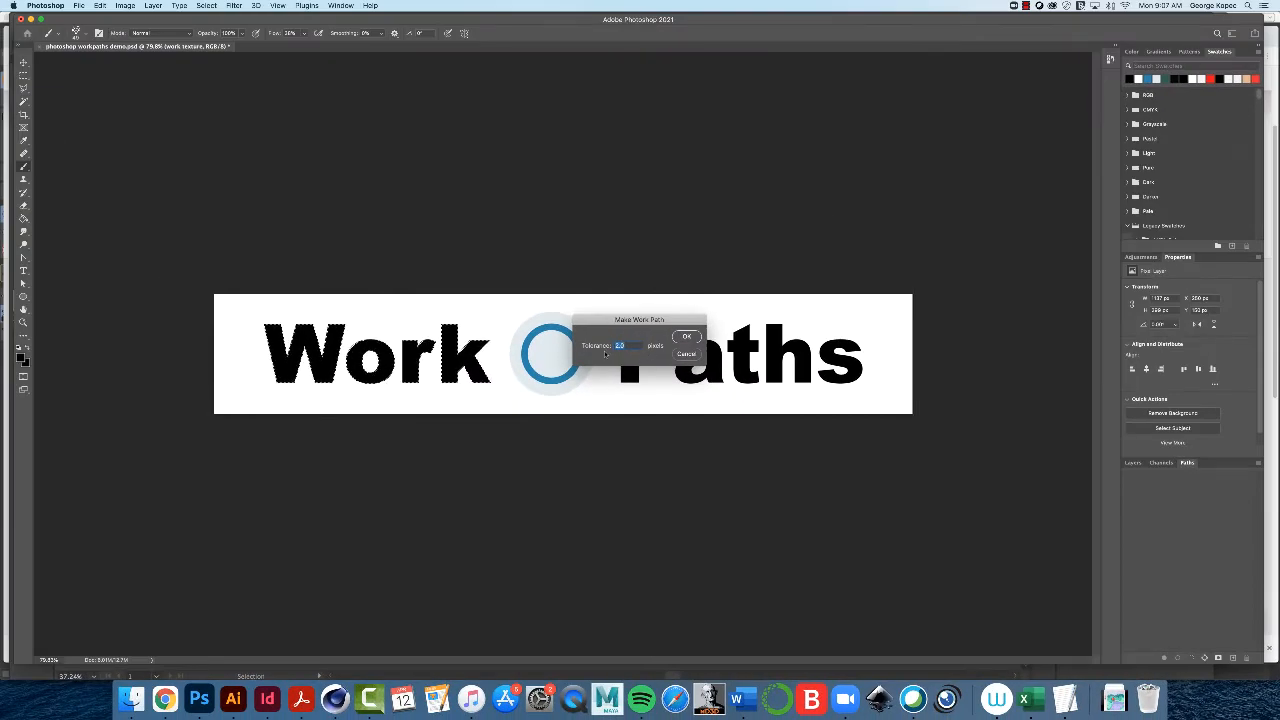
pyautogui.click(685, 337)
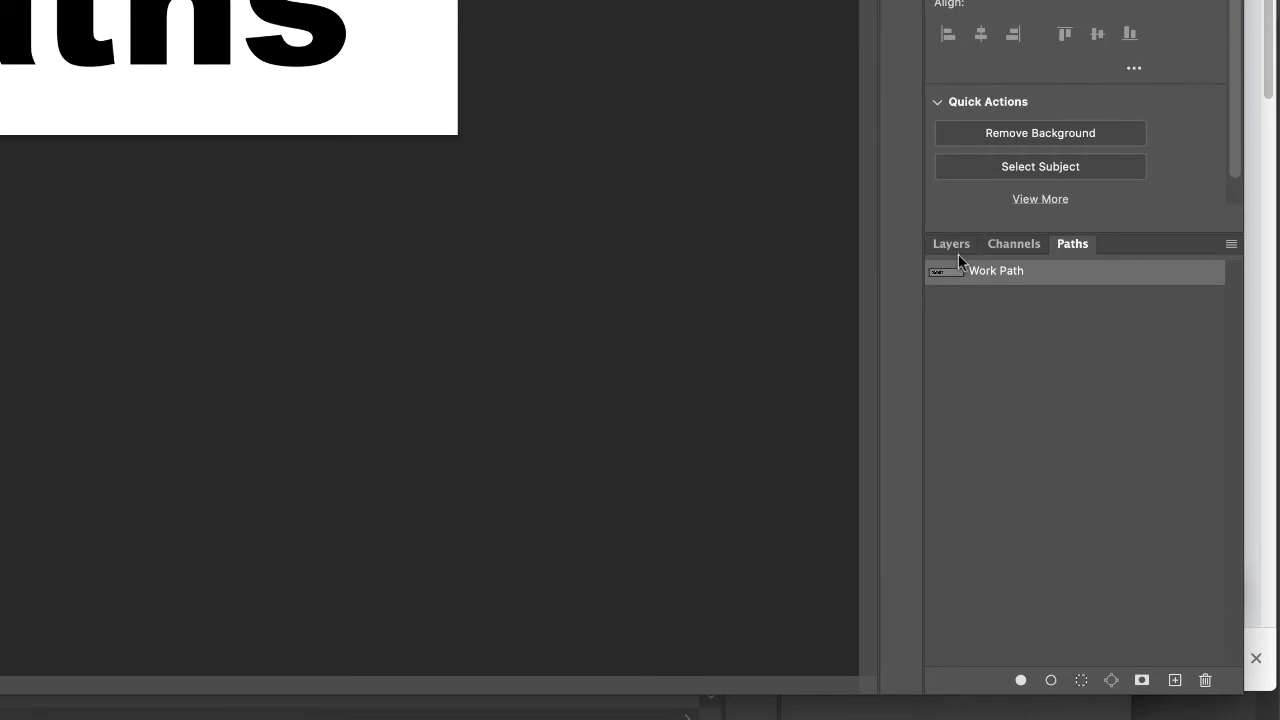
# Step: Stroke the work path with the Rough Dry Brush onto the work texture layer
pyautogui.click(953, 249)
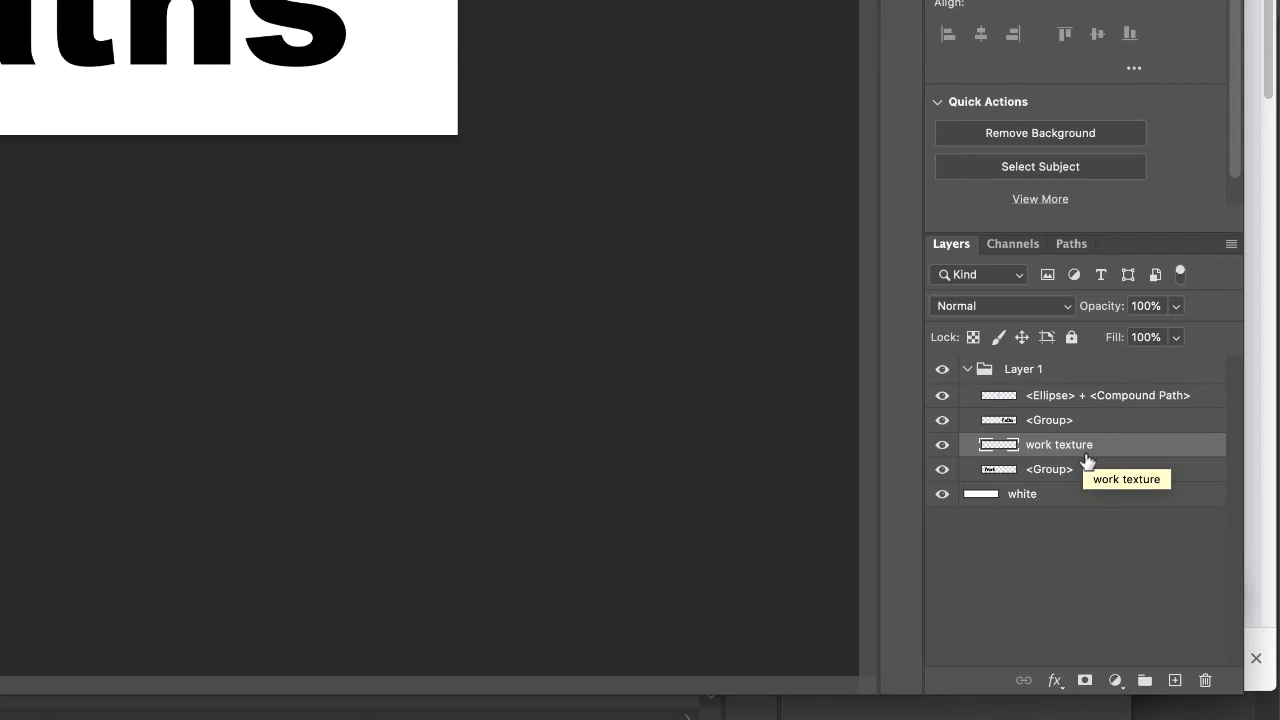
pyautogui.click(1074, 246)
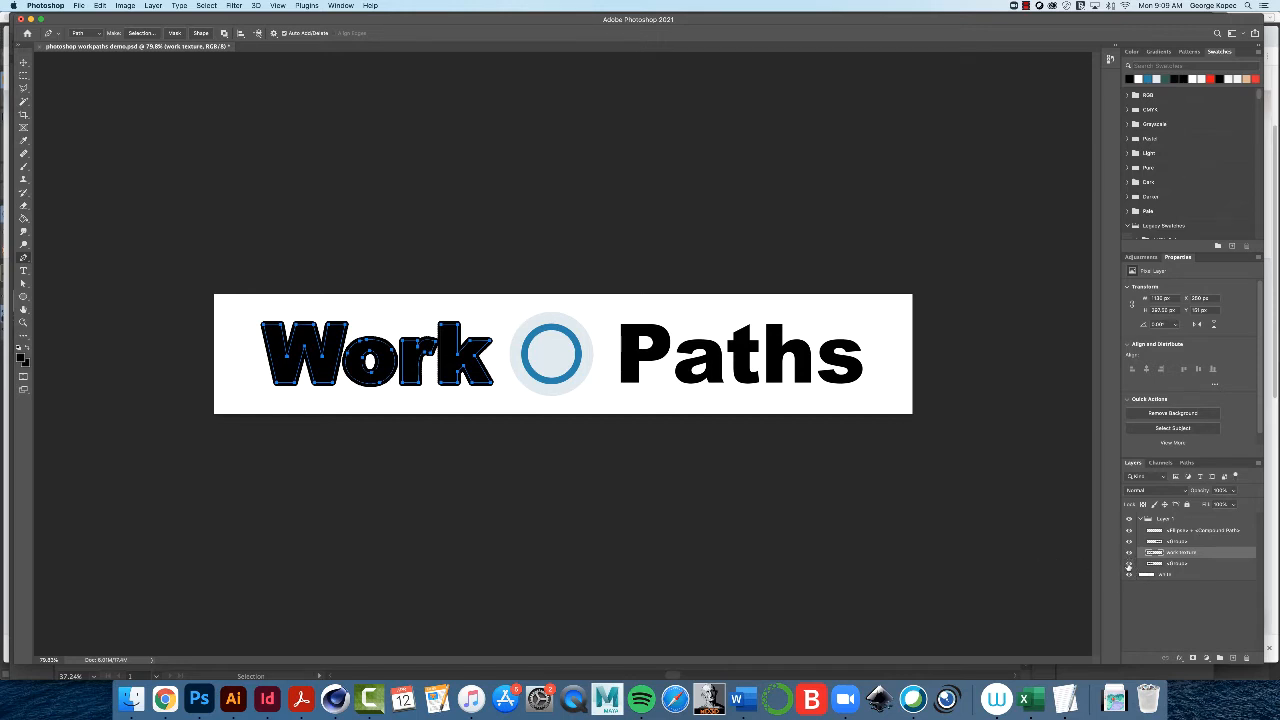
# Step: Zoom in to 200% on the Work lettering and compare the brushed stroke with the original letters by toggling both layers' visibility
pyautogui.click(1129, 565)
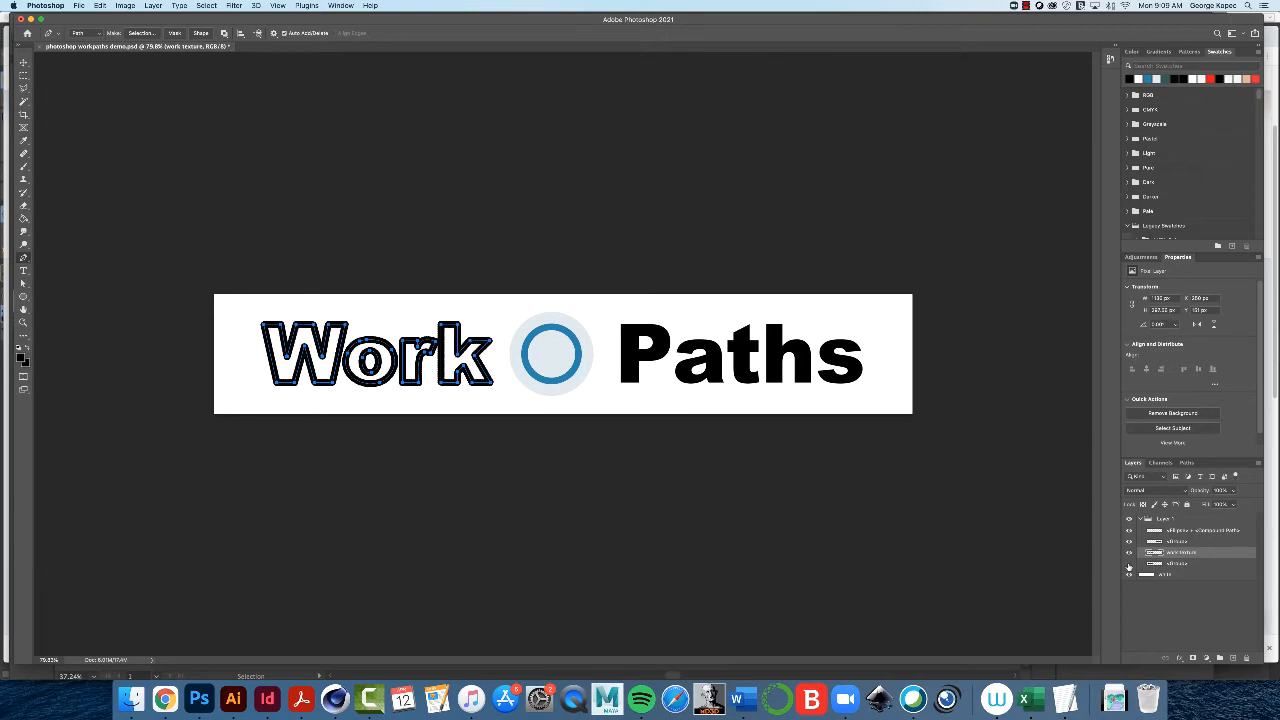
pyautogui.press('z')
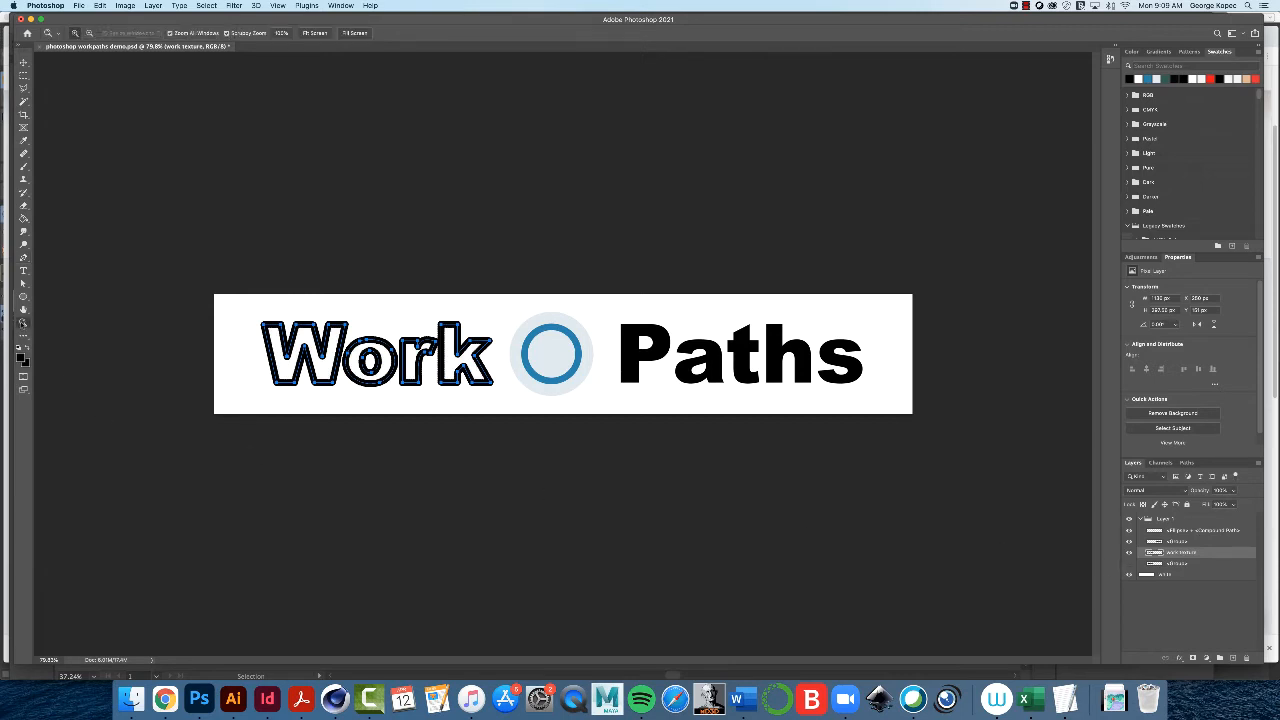
pyautogui.press('super+1')
pyautogui.click(420, 384)
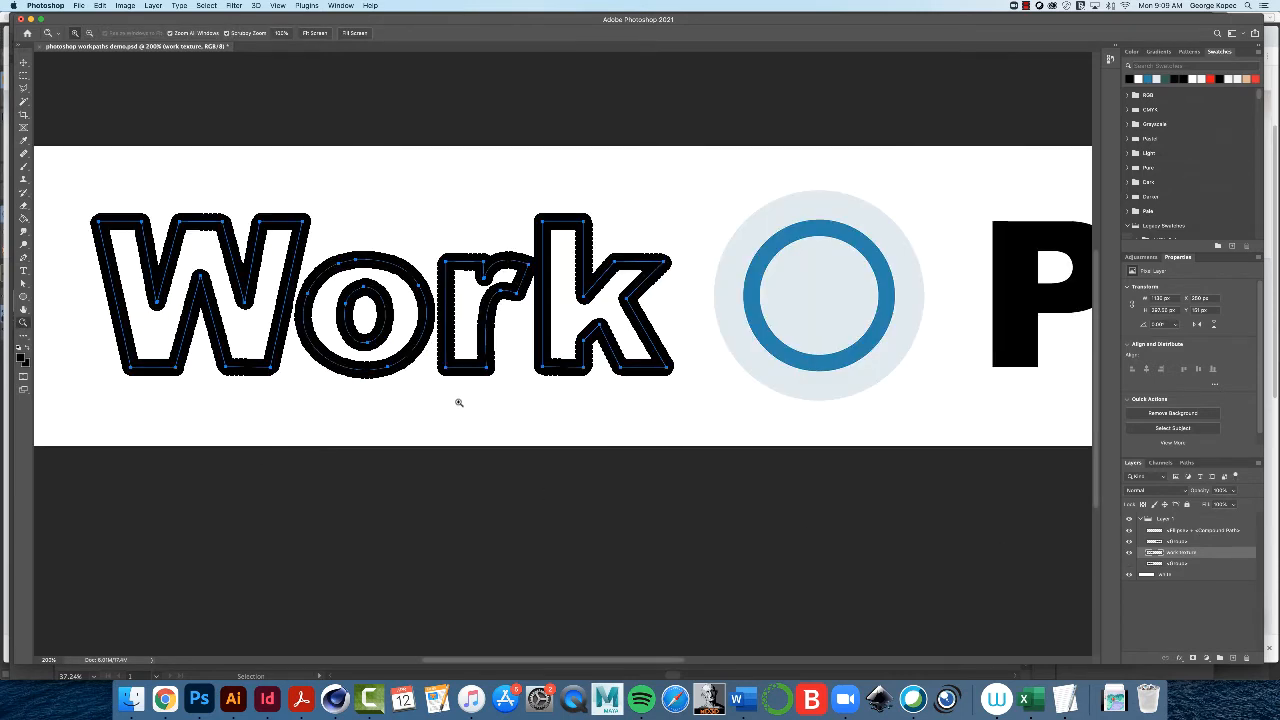
pyautogui.click(1129, 564)
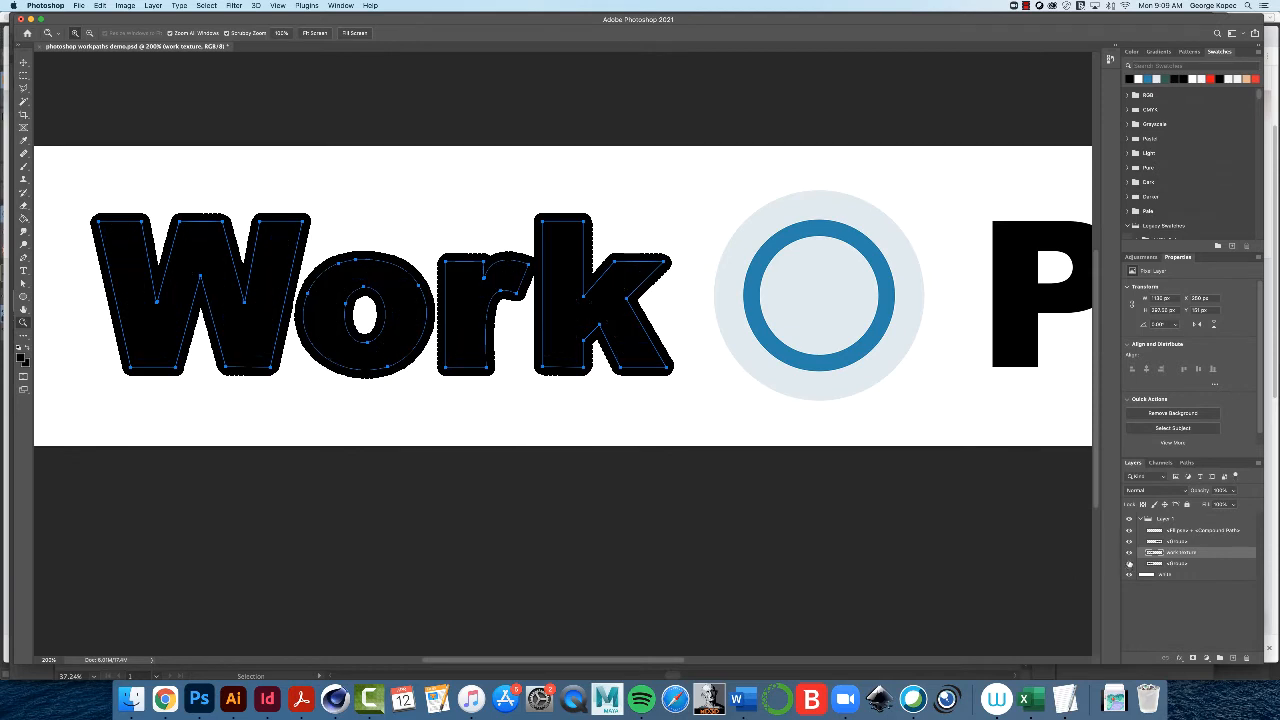
pyautogui.click(1130, 554)
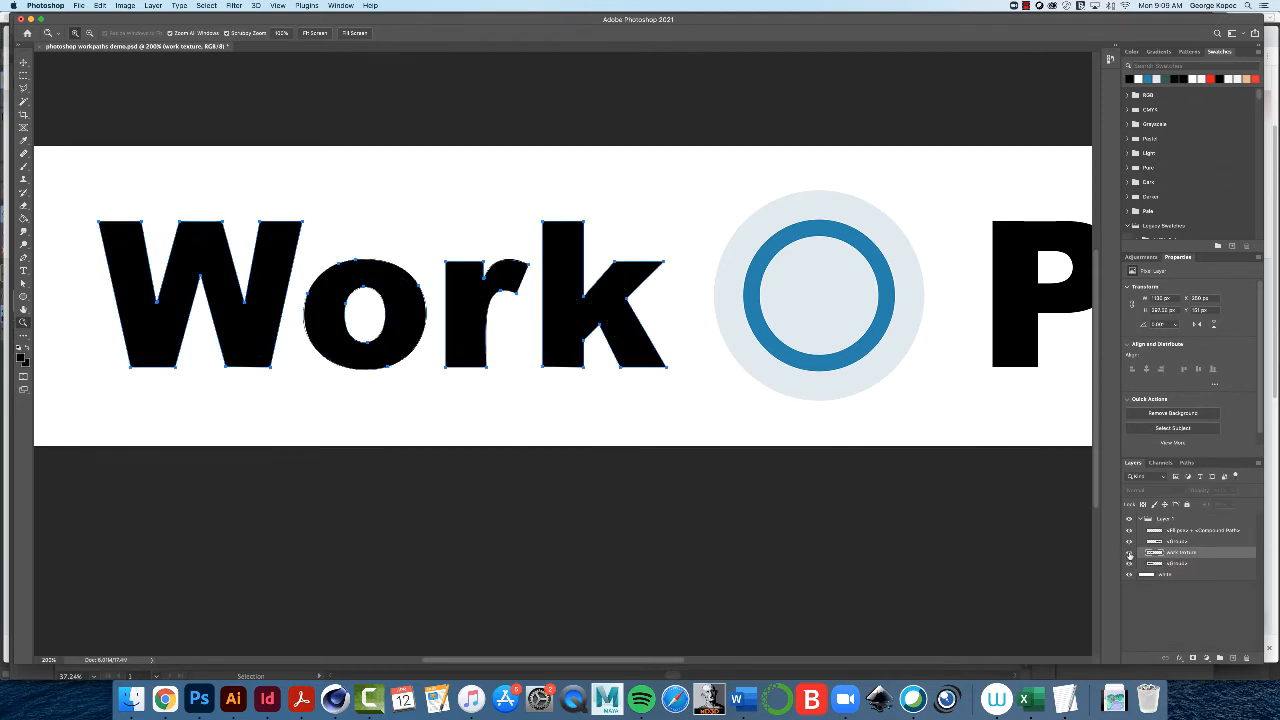
pyautogui.click(1130, 554)
pyautogui.click(1130, 554)
pyautogui.click(1130, 554)
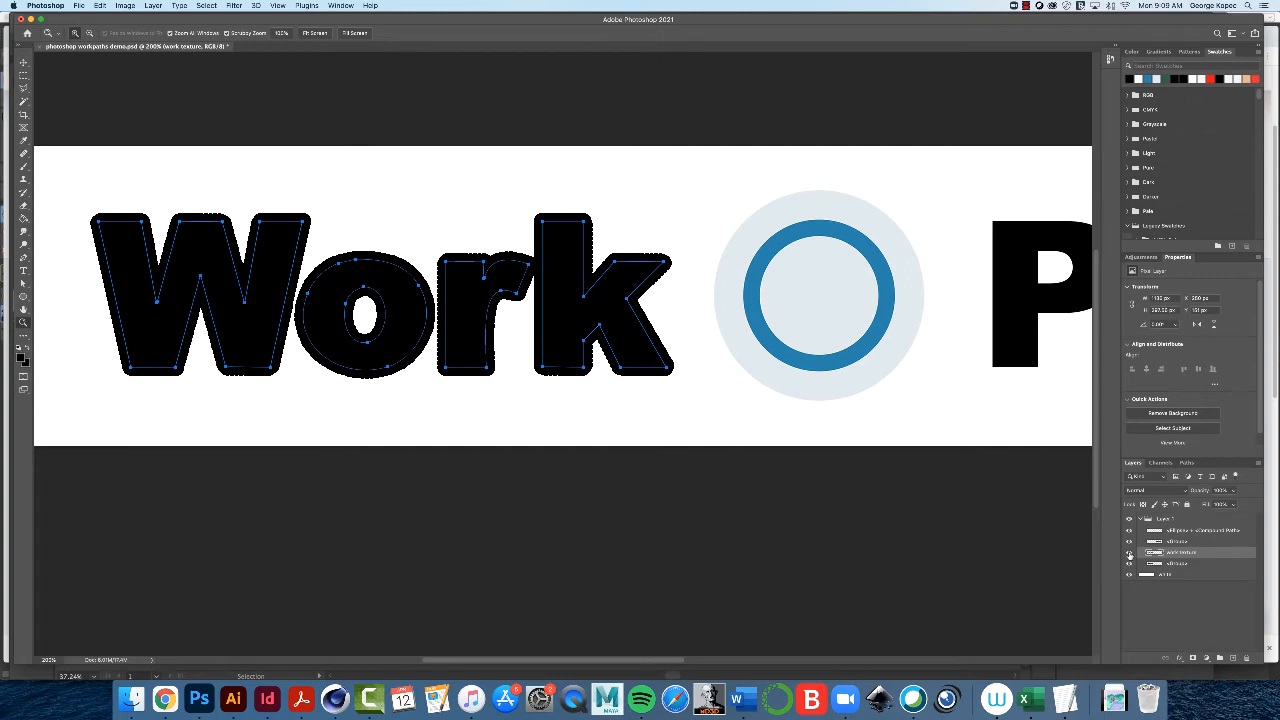
pyautogui.click(1130, 564)
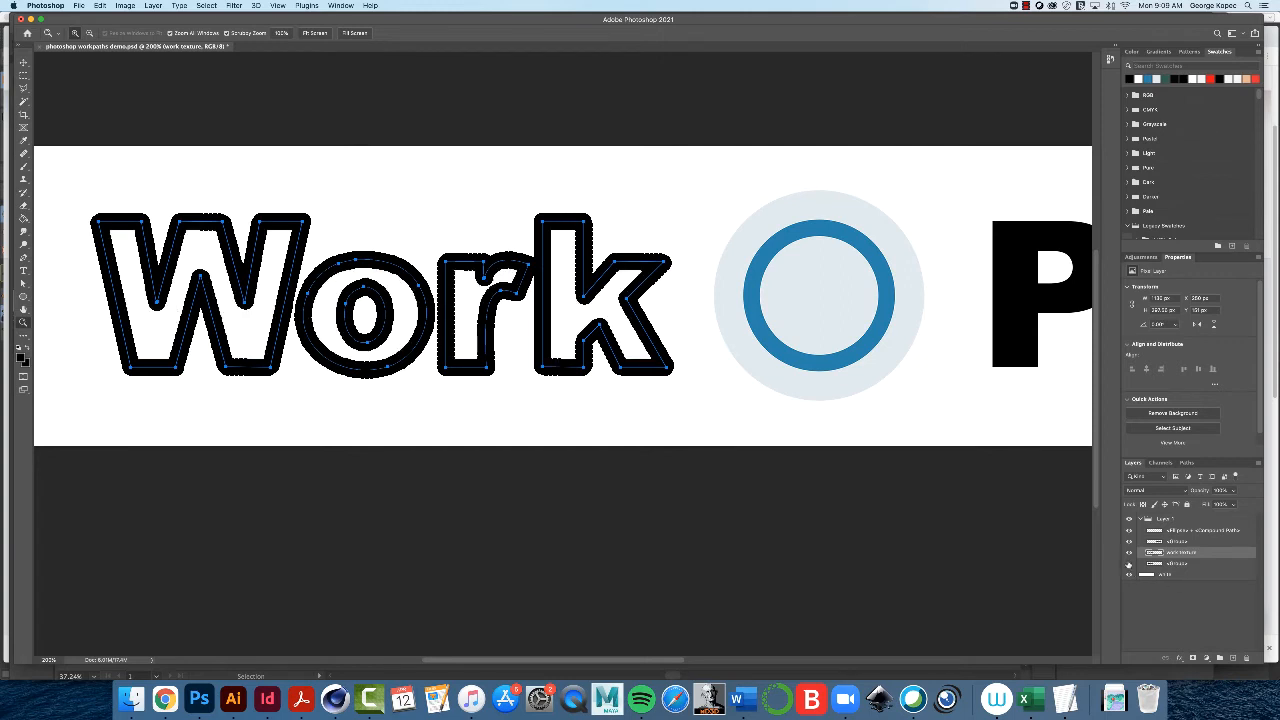
pyautogui.click(1130, 554)
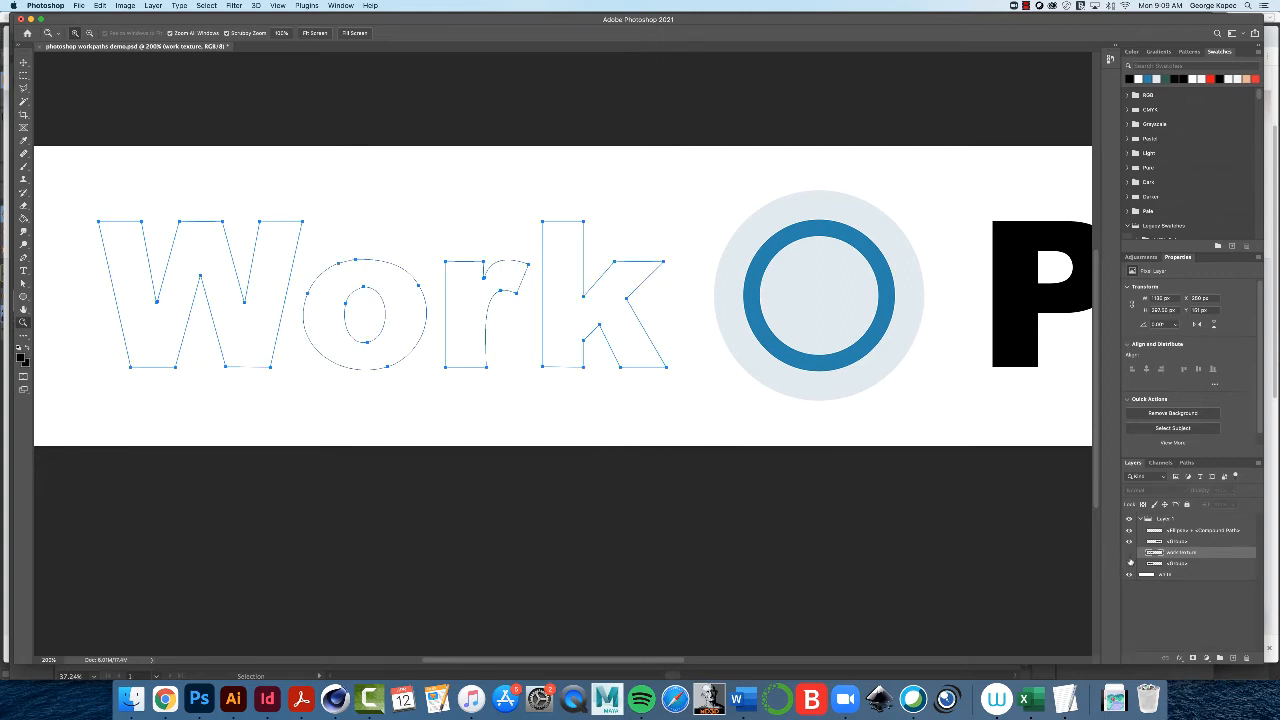
pyautogui.click(1130, 564)
pyautogui.click(1130, 554)
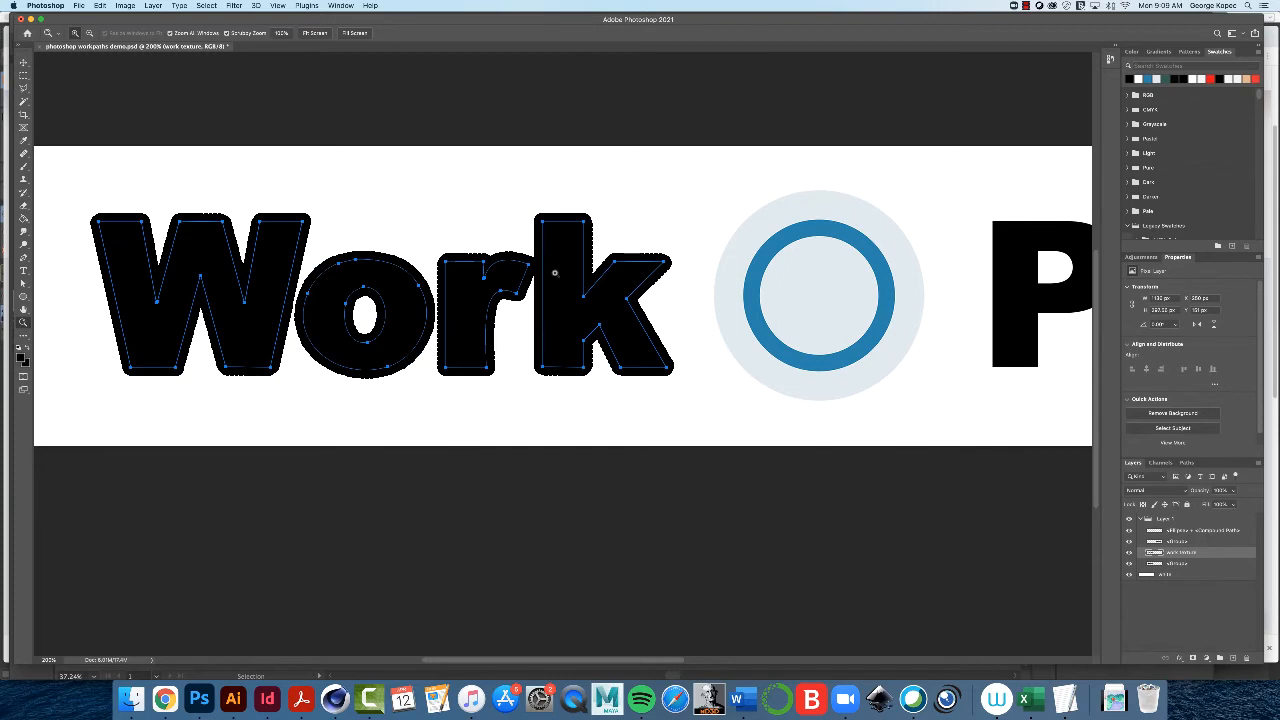
# Step: Deselect the work path and examine the stroked lettering without its outline, briefly hiding the original Work lettering layer
pyautogui.click(1199, 463)
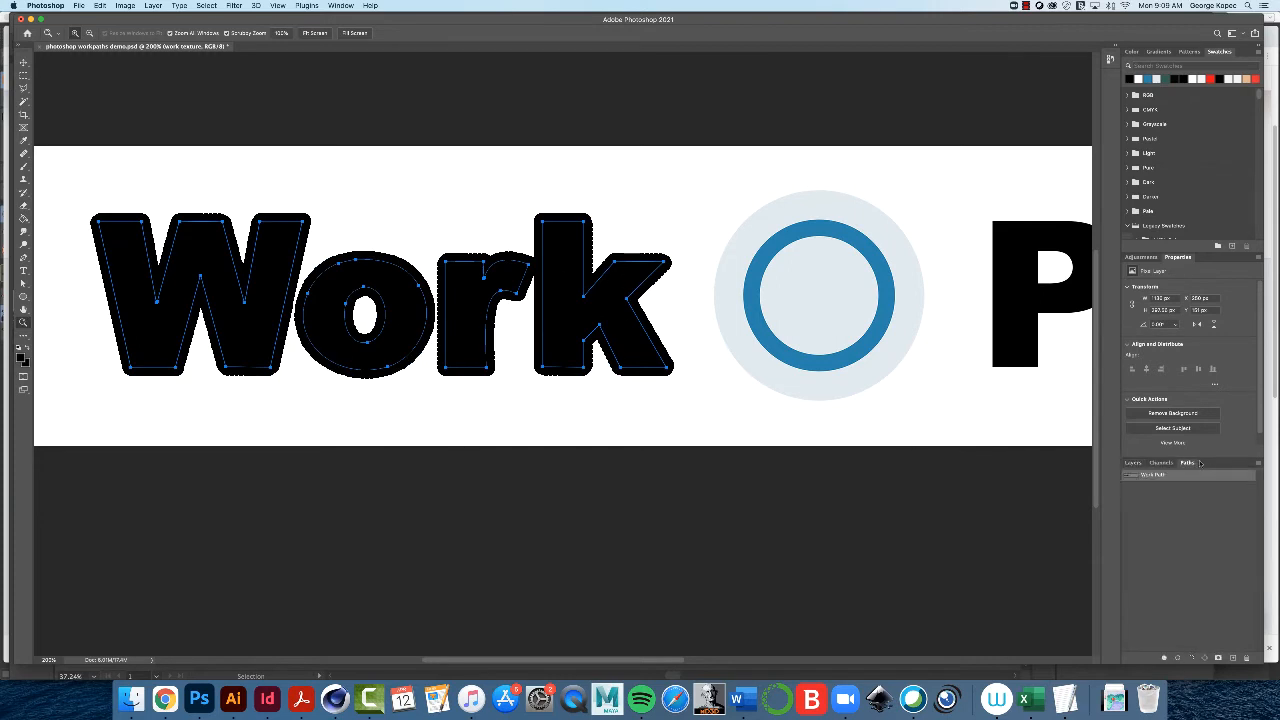
pyautogui.click(1155, 502)
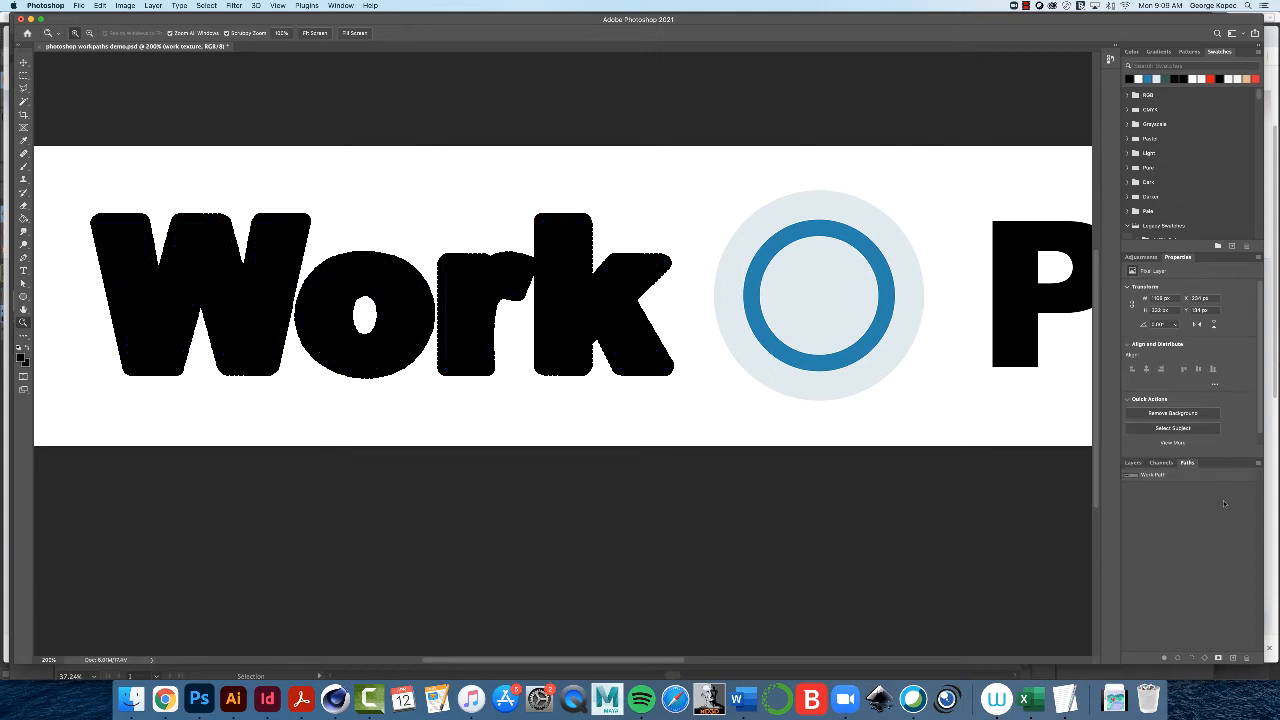
pyautogui.click(1134, 463)
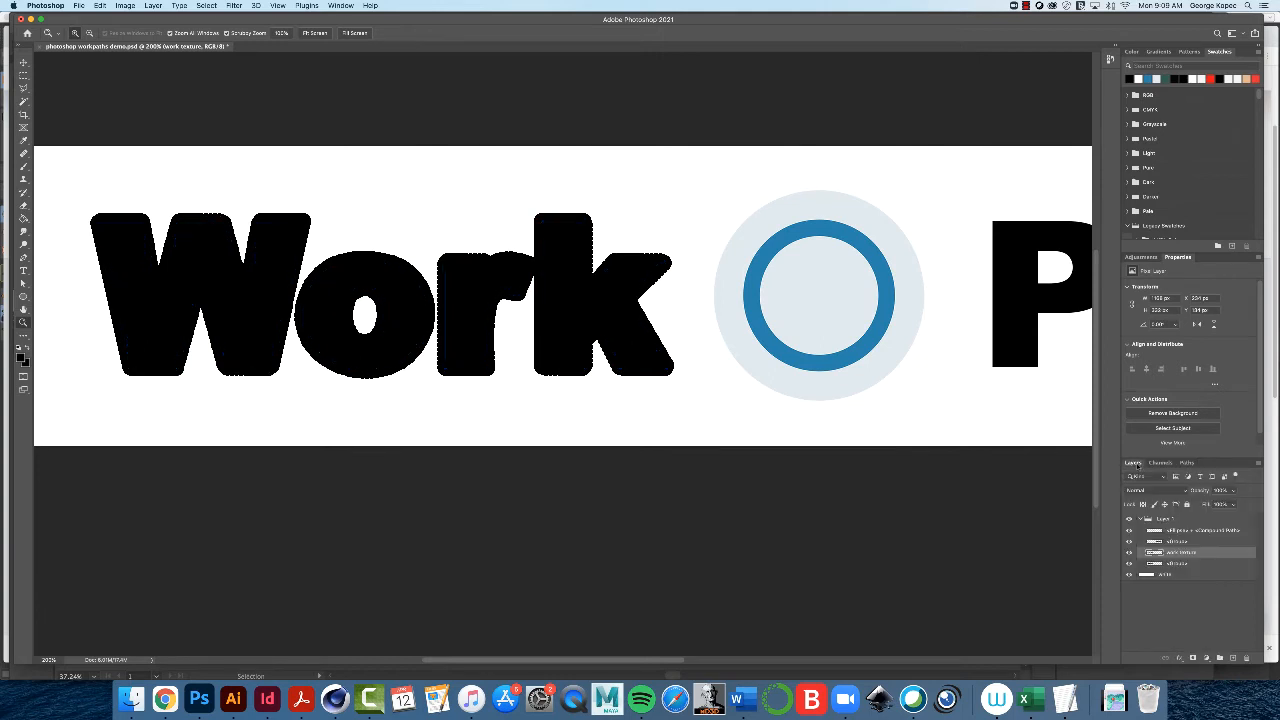
pyautogui.click(1129, 564)
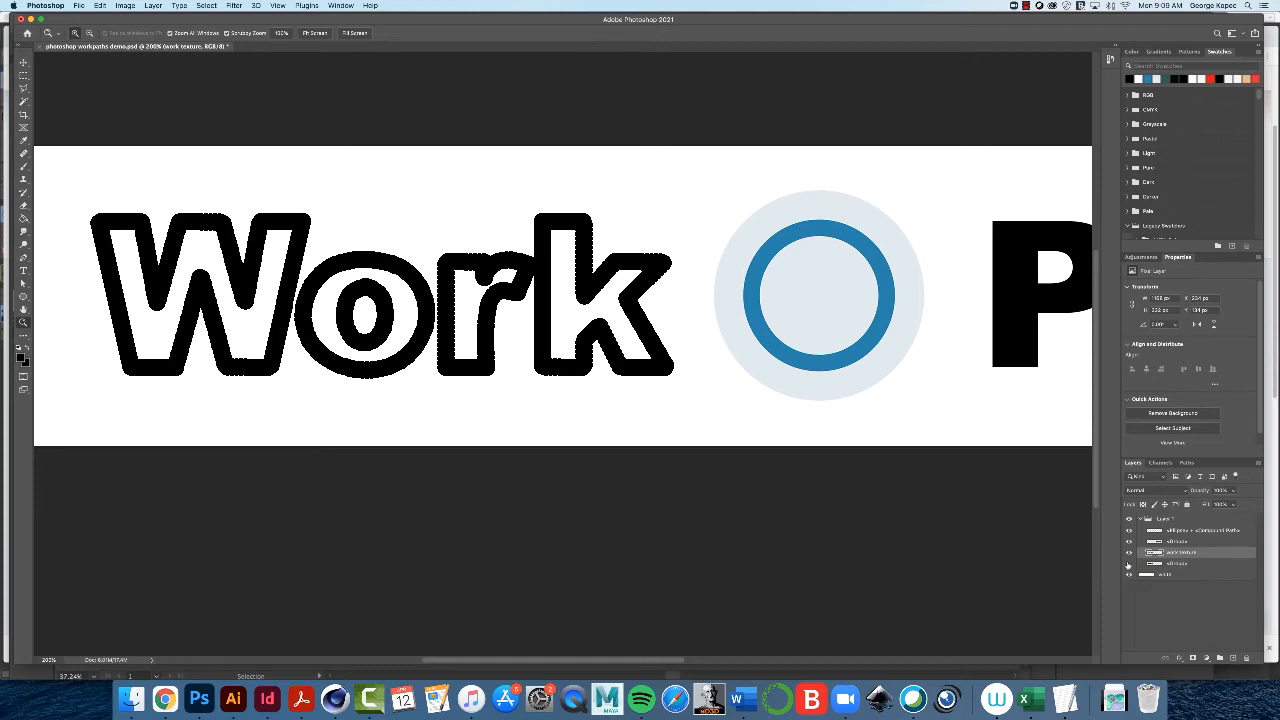
pyautogui.click(1128, 564)
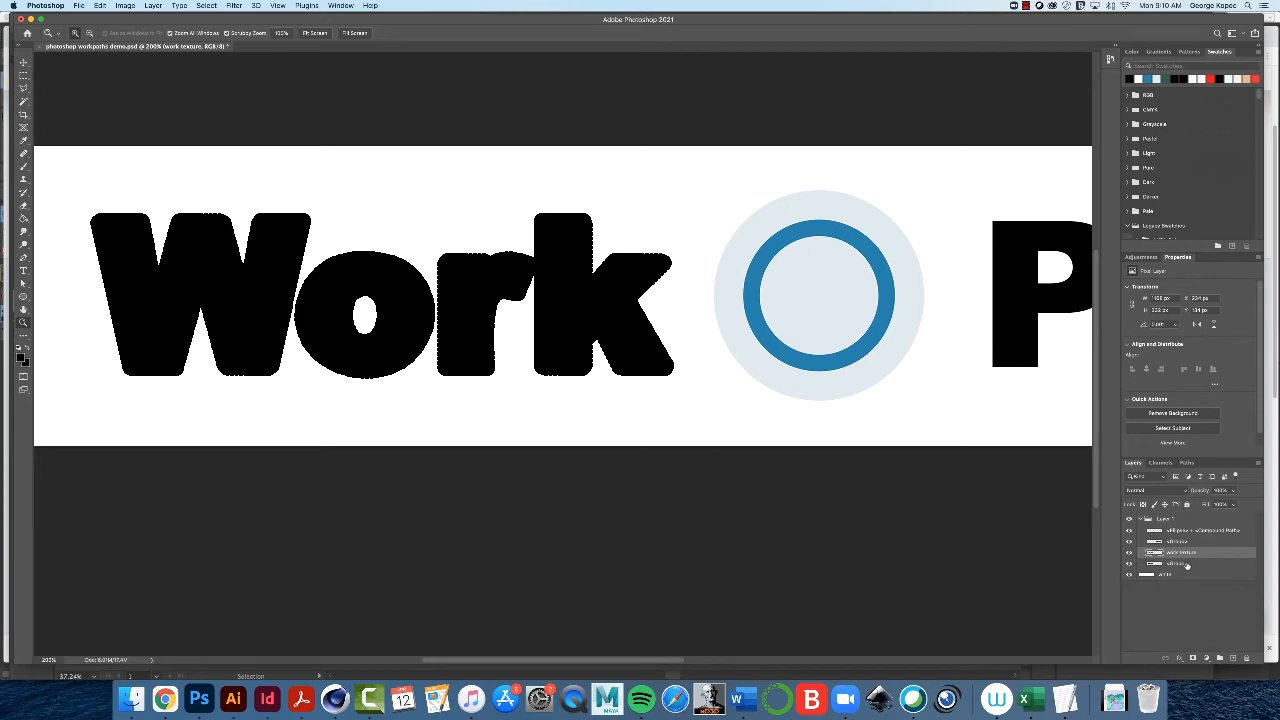
# Step: Add a layer named "work tex 2" above the work texture layer and hide the work texture layer
pyautogui.click(1232, 658)
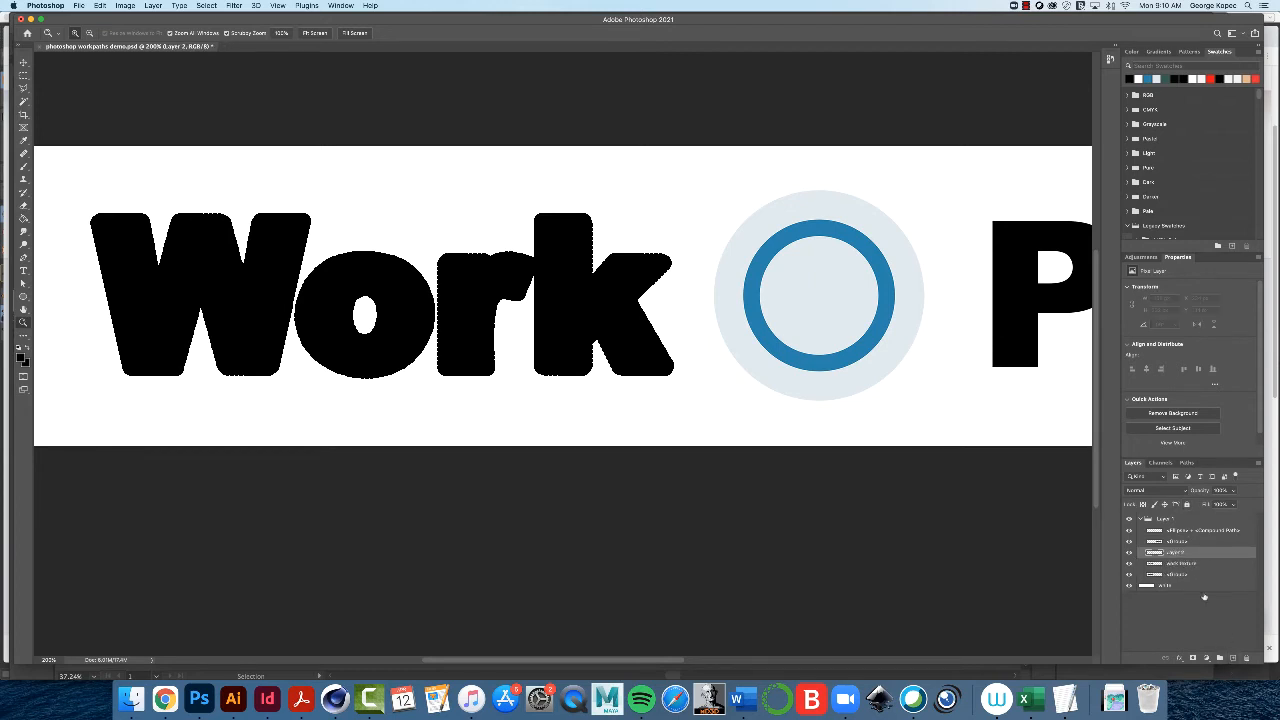
pyautogui.doubleClick(1177, 553)
pyautogui.write('a')
pyautogui.write('ork tex')
pyautogui.write('t')
pyautogui.write(' 2')
pyautogui.press('Return')
pyautogui.click(1130, 566)
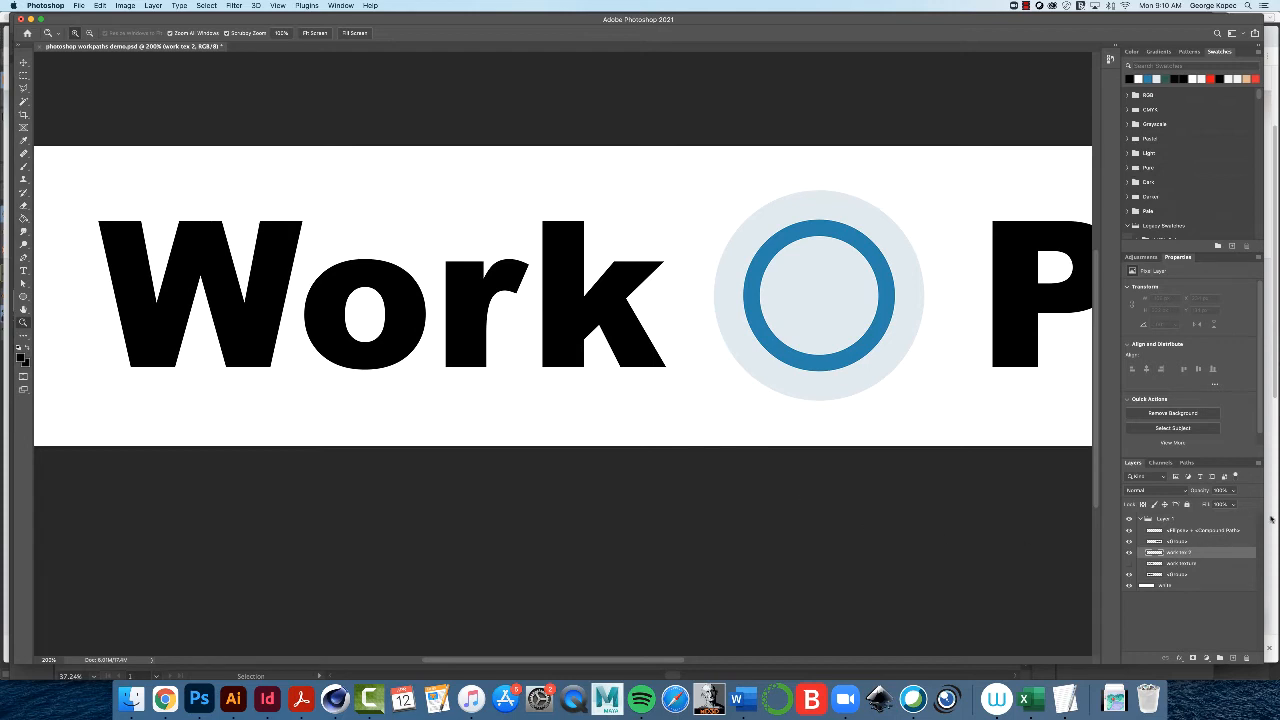
# Step: Set the Rough Dry Brush size to 17 px and stroke the work path onto the work tex 2 layer
pyautogui.click(1187, 463)
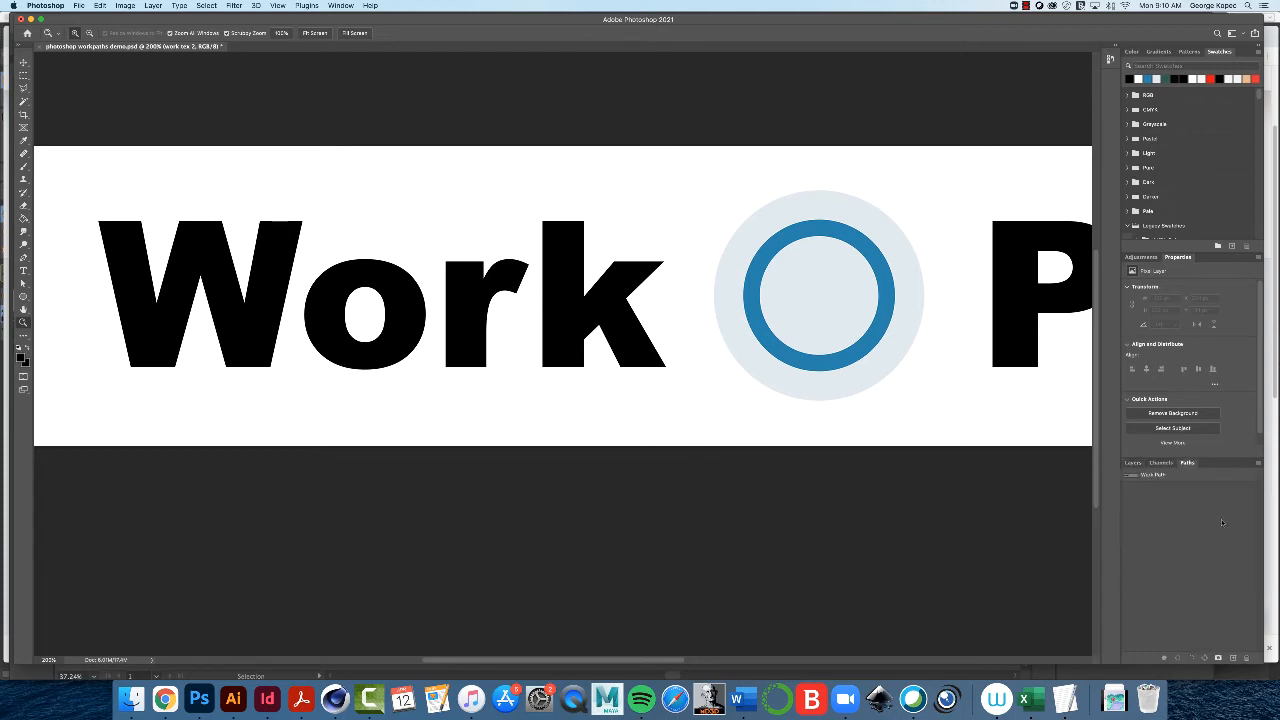
pyautogui.click(1166, 476)
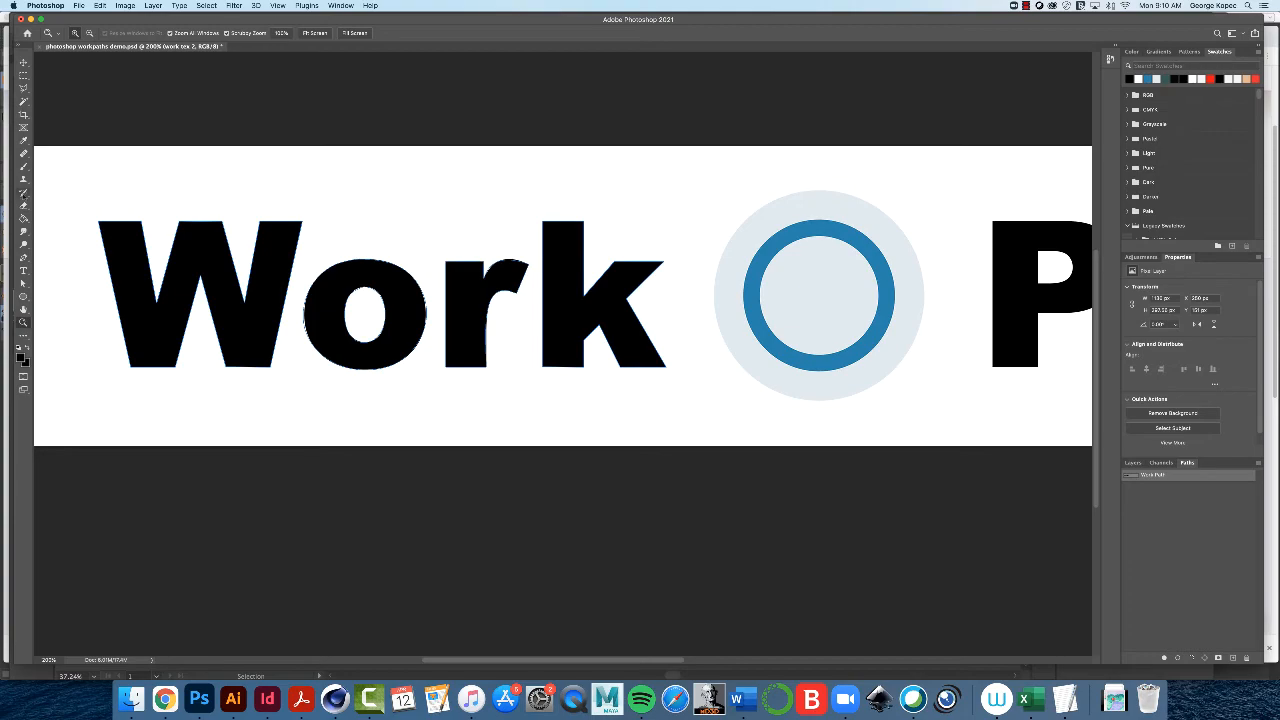
pyautogui.click(24, 167)
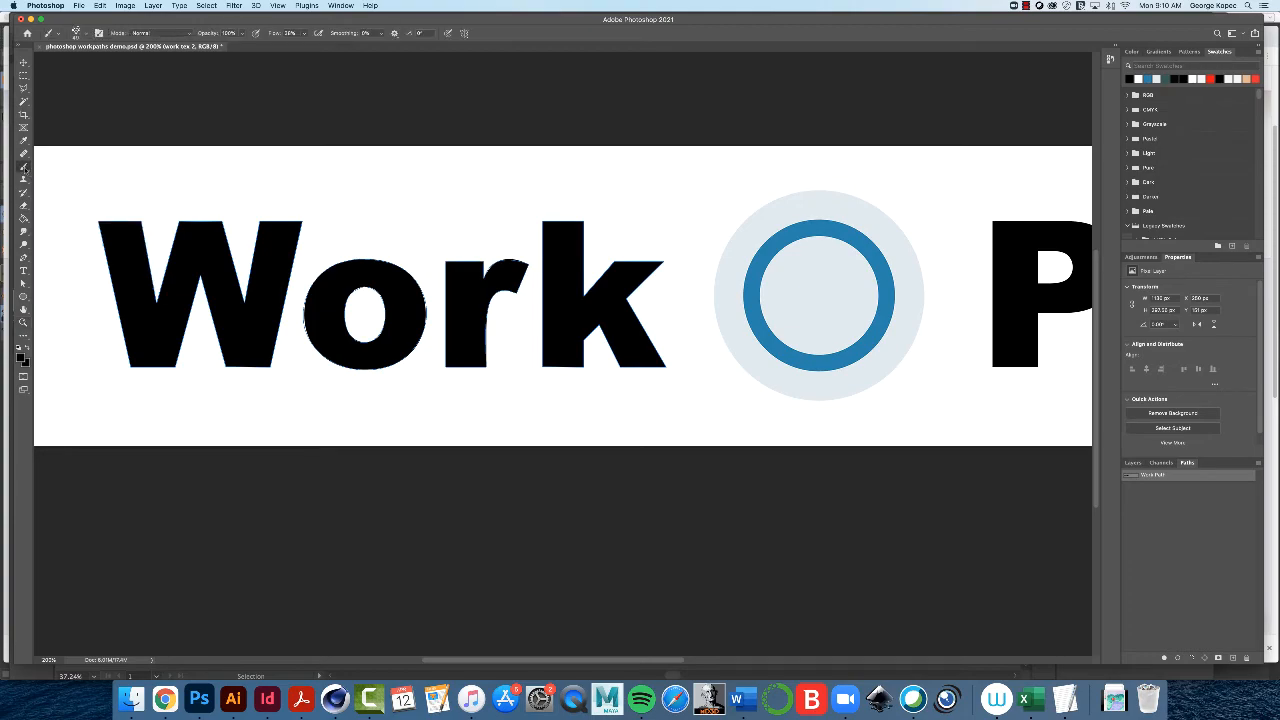
pyautogui.click(85, 35)
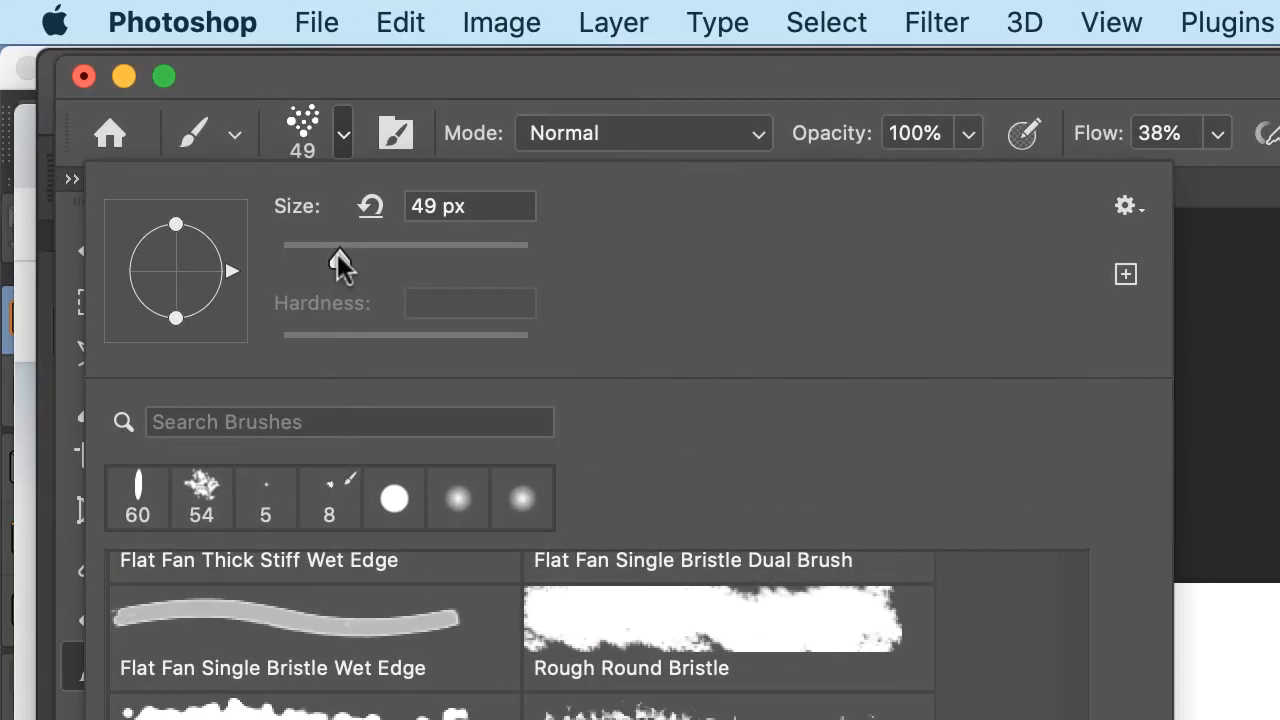
pyautogui.moveTo(84, 63); pyautogui.dragTo(83, 64)
pyautogui.moveTo(335, 255); pyautogui.dragTo(299, 255)
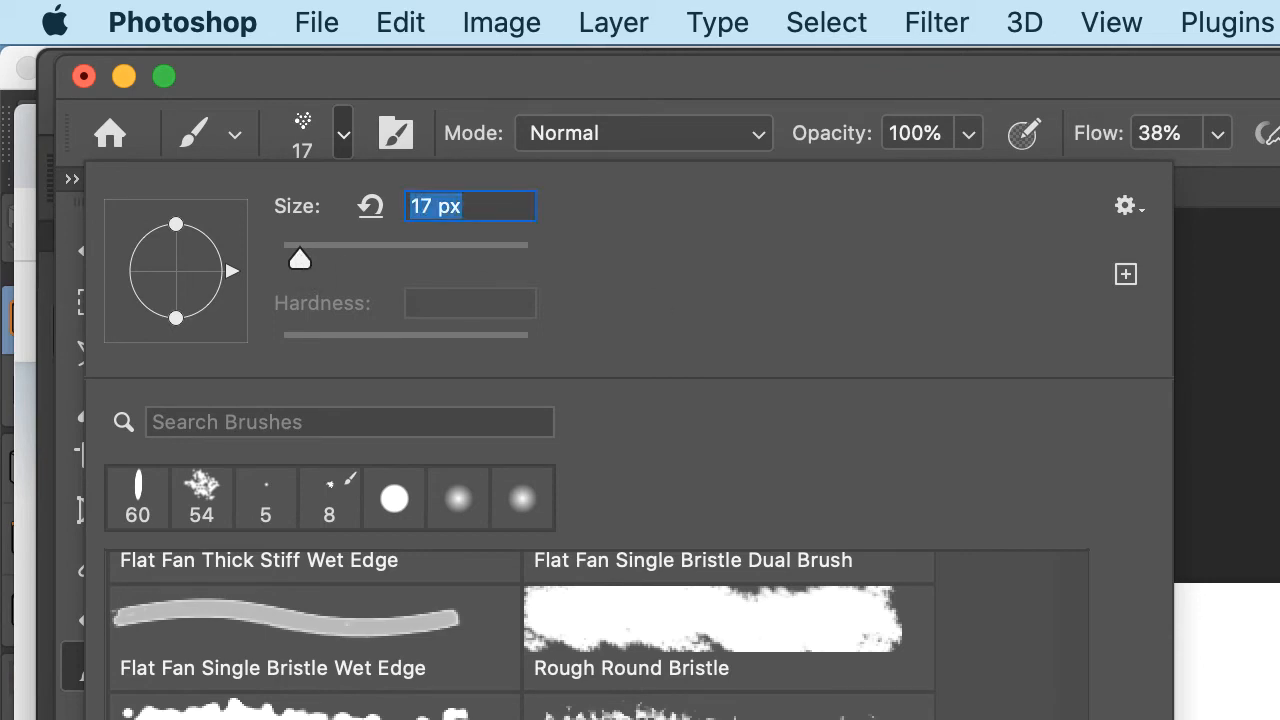
pyautogui.press('Return')
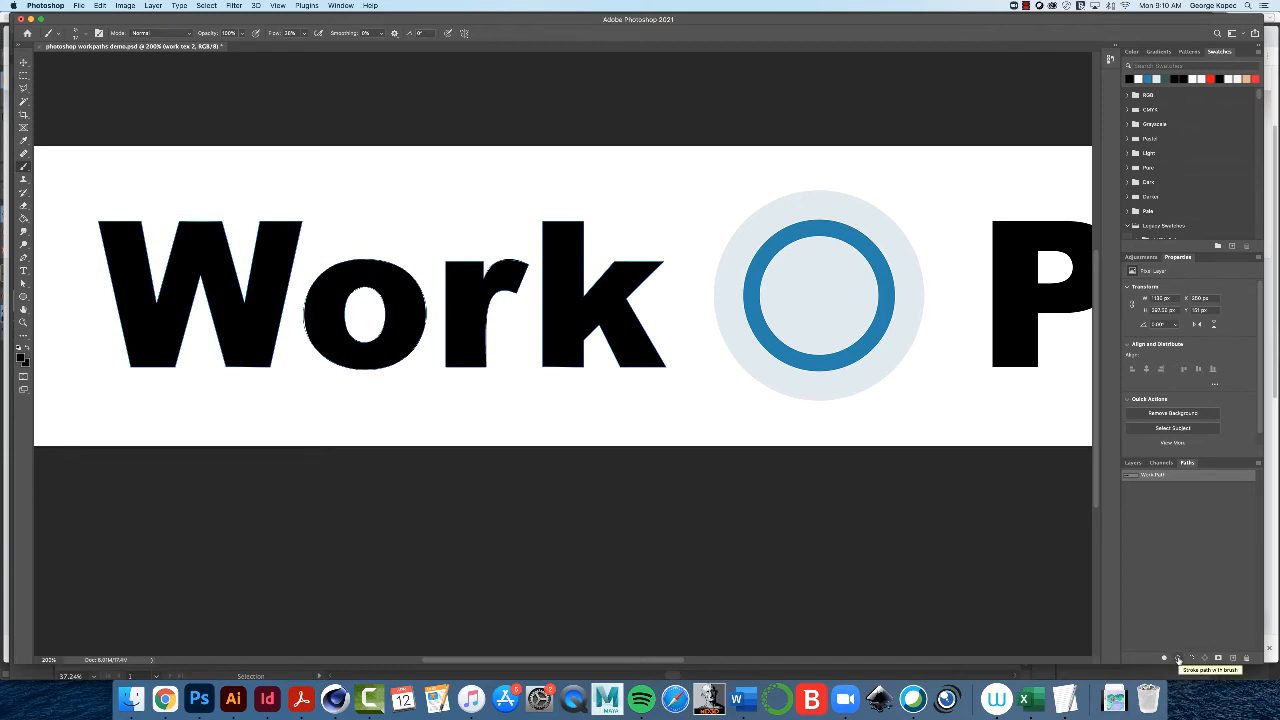
pyautogui.click(1178, 660)
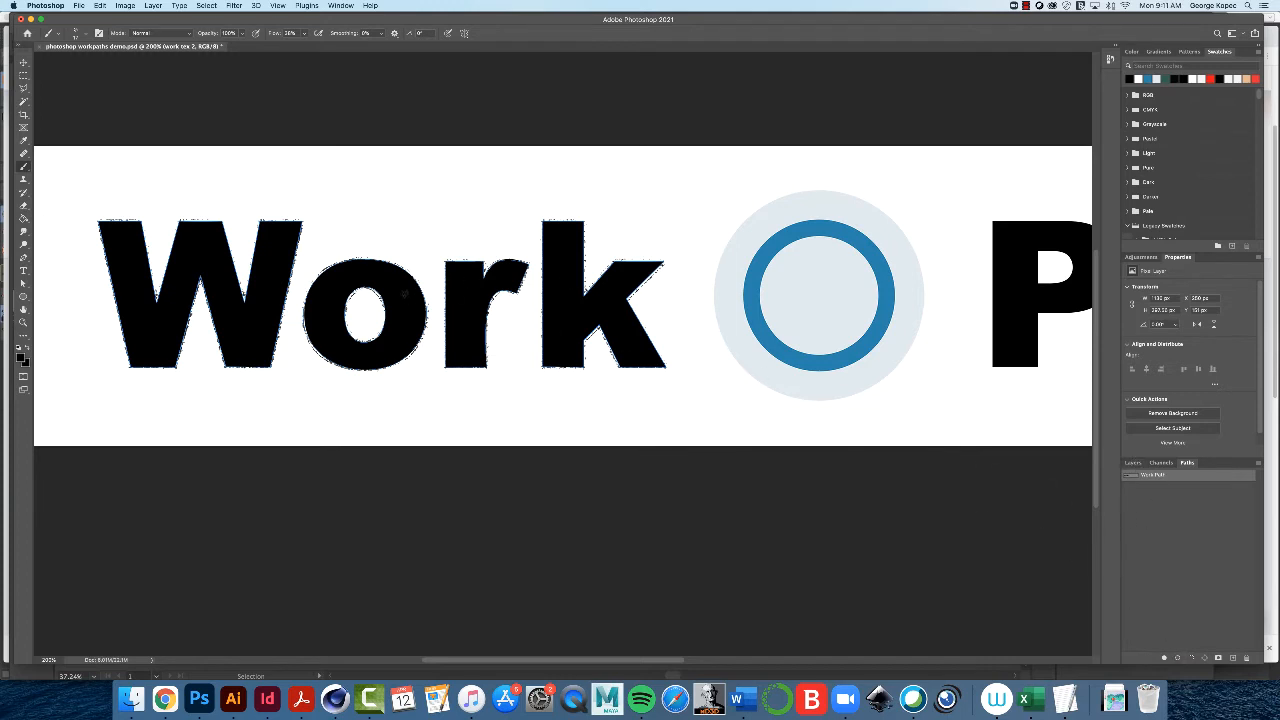
# Step: Compare the thinner stroke with the first one by briefly showing the work texture layer
pyautogui.click(1132, 463)
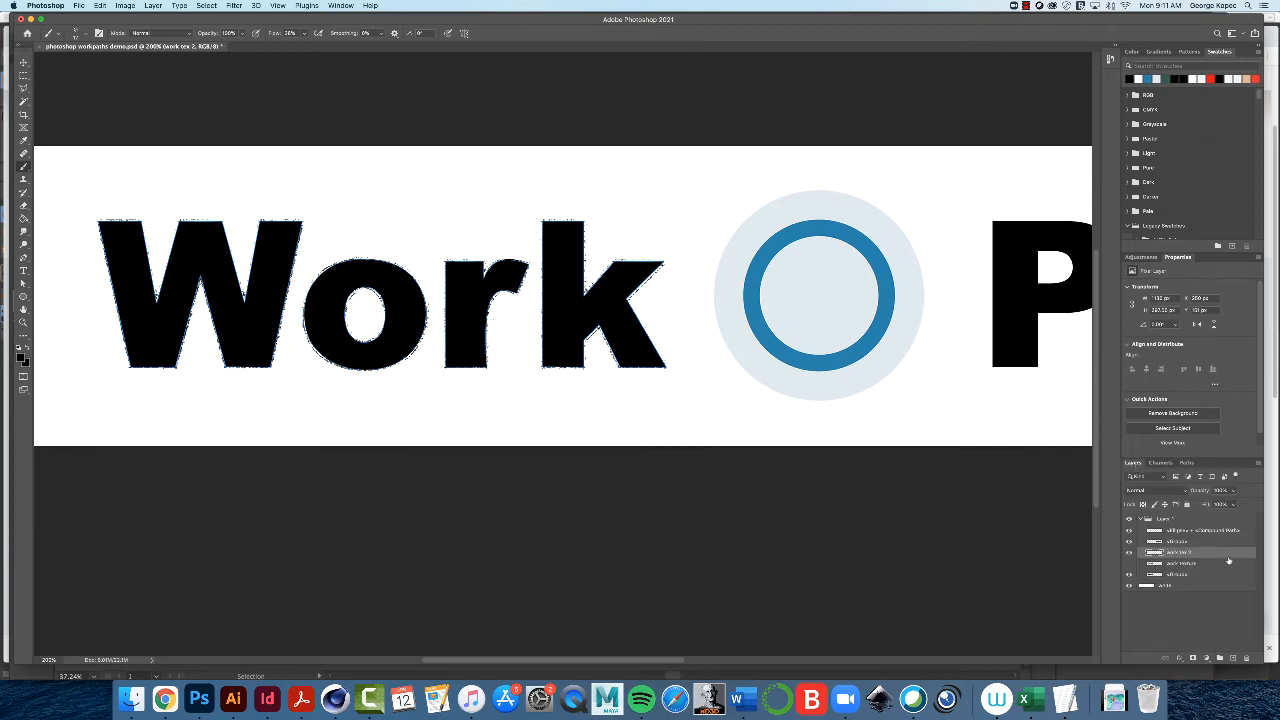
pyautogui.click(1129, 564)
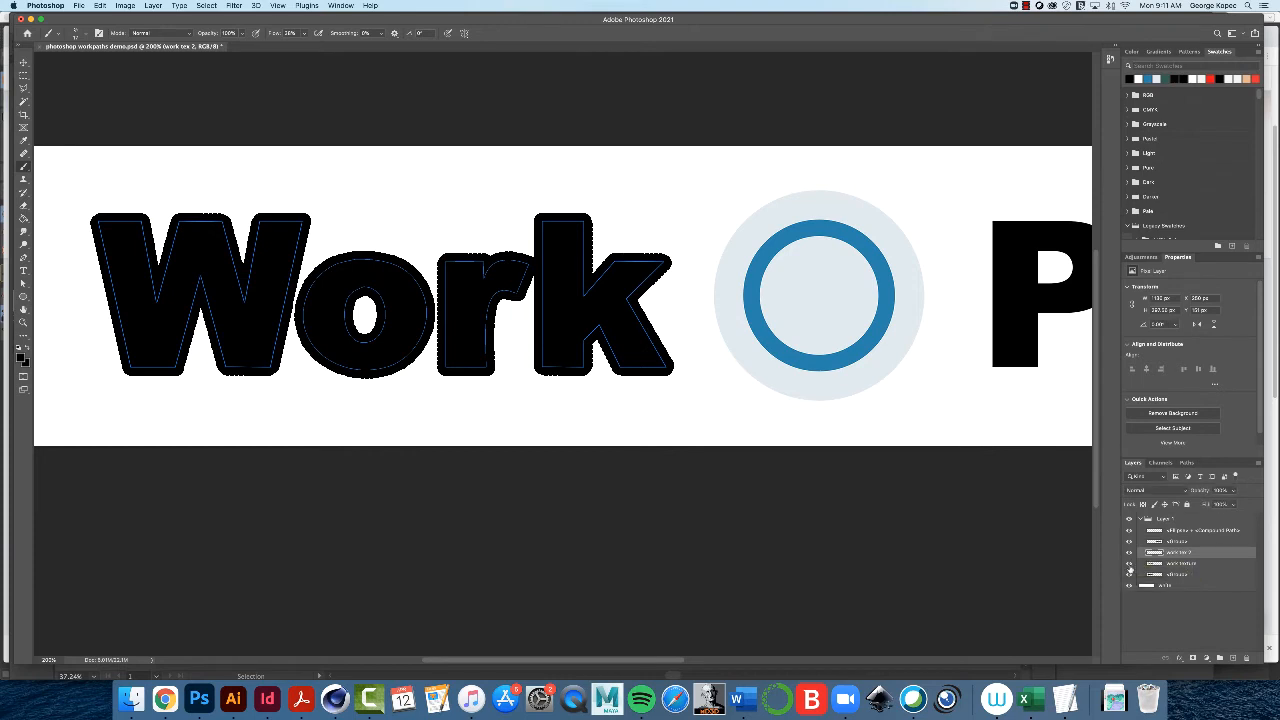
pyautogui.click(1129, 565)
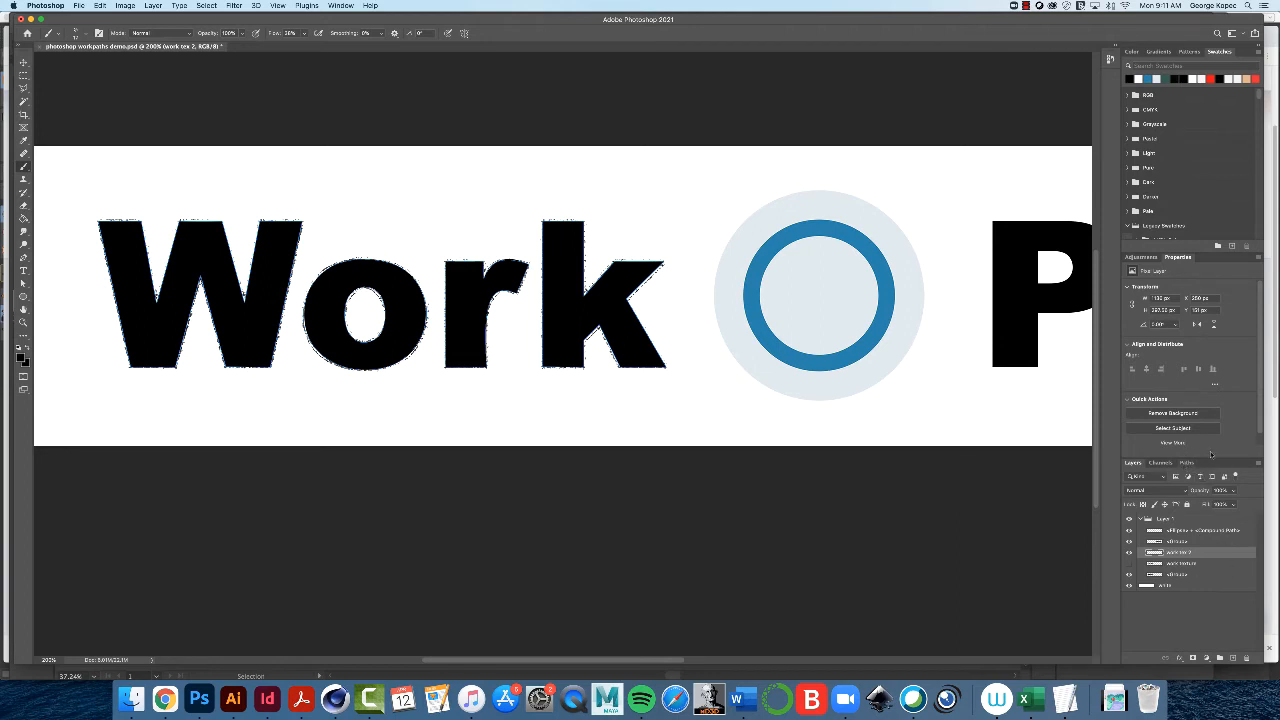
# Step: Hide the work tex 2 layer and add a new empty layer above it
pyautogui.click(1130, 553)
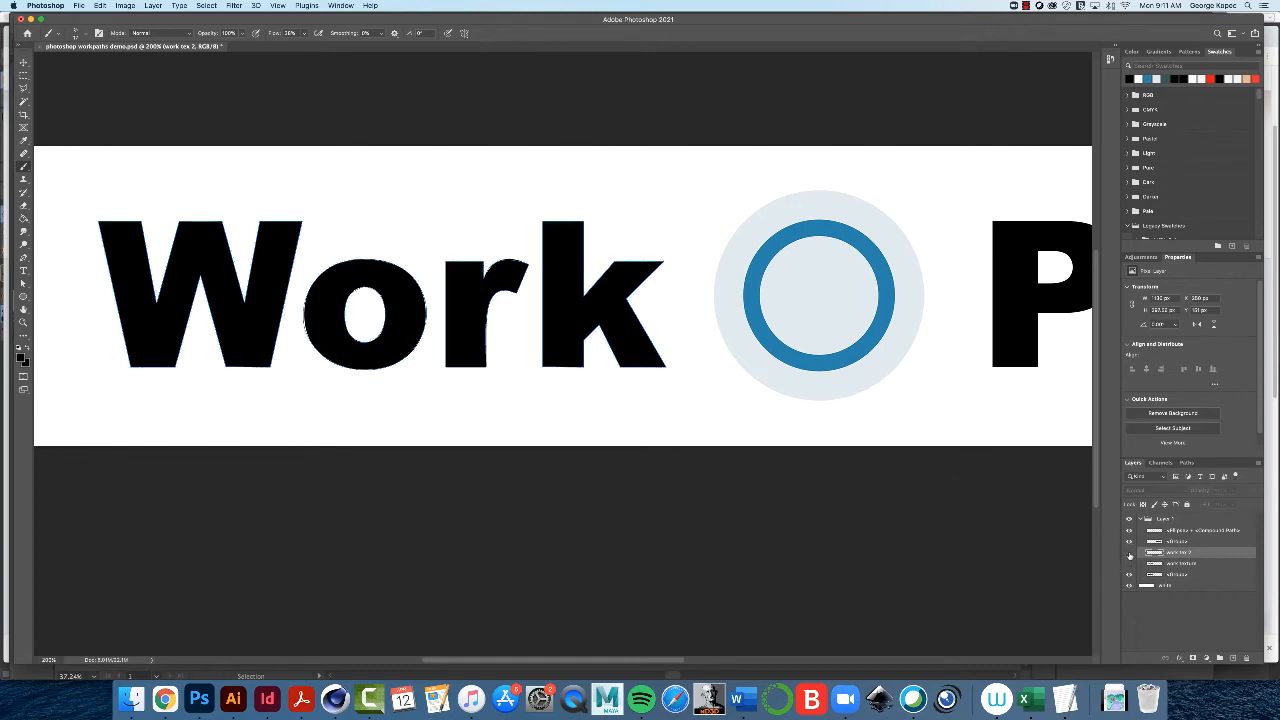
pyautogui.click(1233, 658)
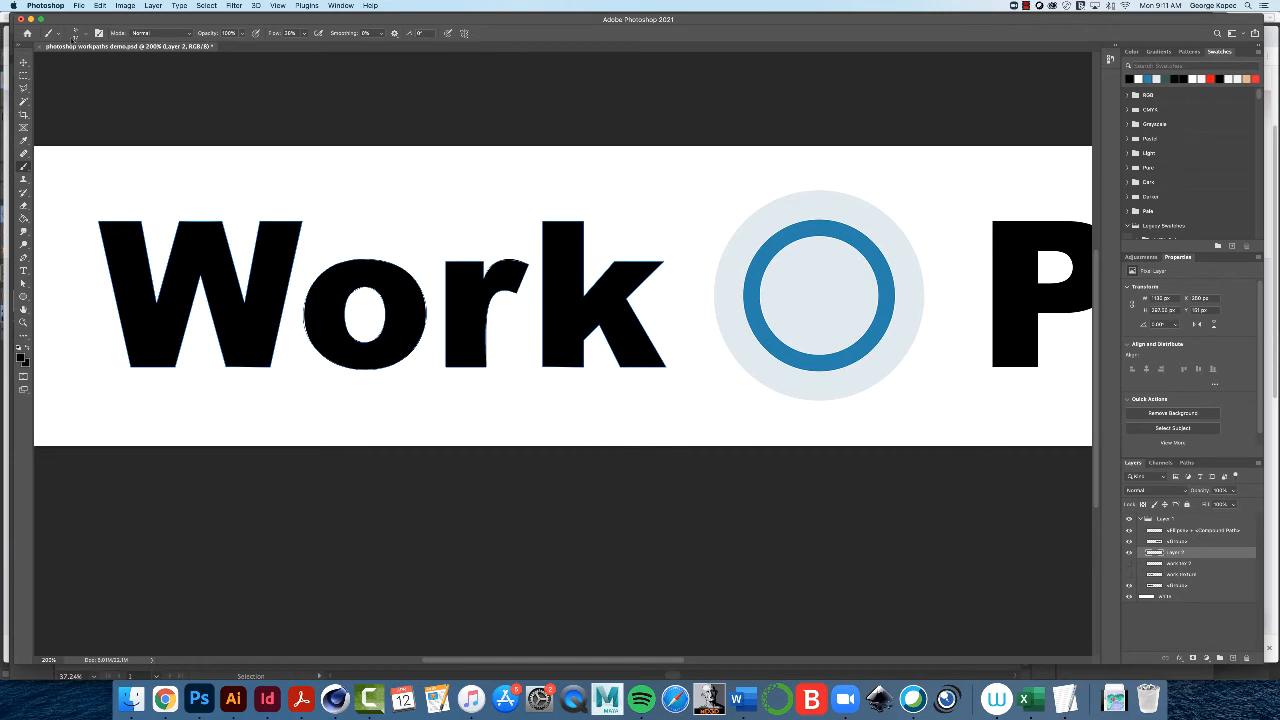
# Step: Stroke the work path onto the new layer with the Large Texture Stroke brush at a reduced size
pyautogui.click(87, 36)
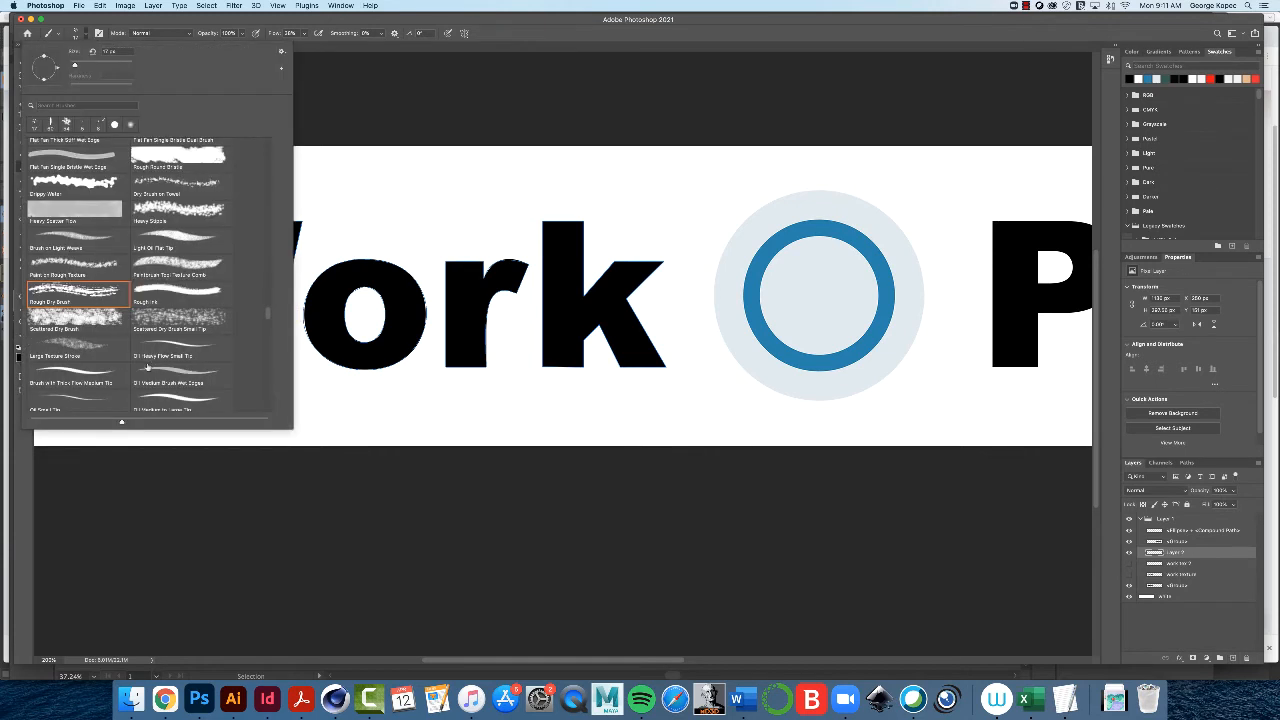
pyautogui.click(99, 349)
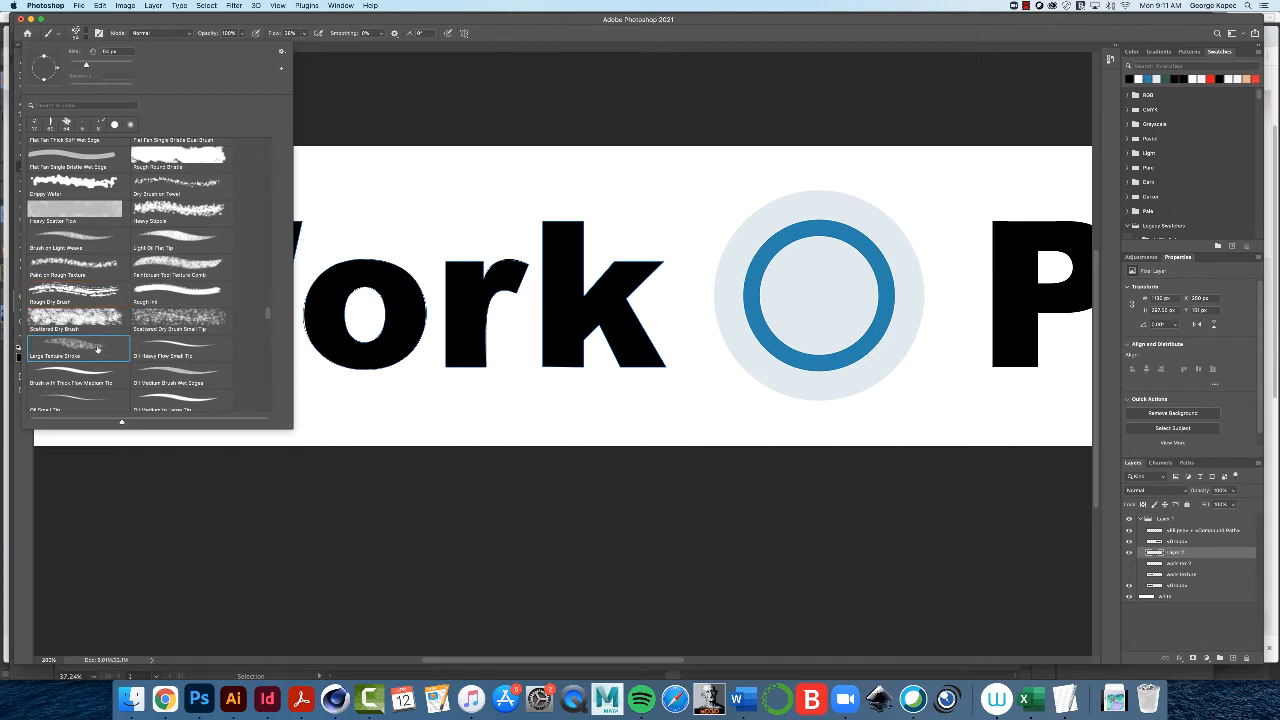
pyautogui.click(338, 79)
pyautogui.moveTo(85, 65); pyautogui.dragTo(77, 66)
pyautogui.click(314, 85)
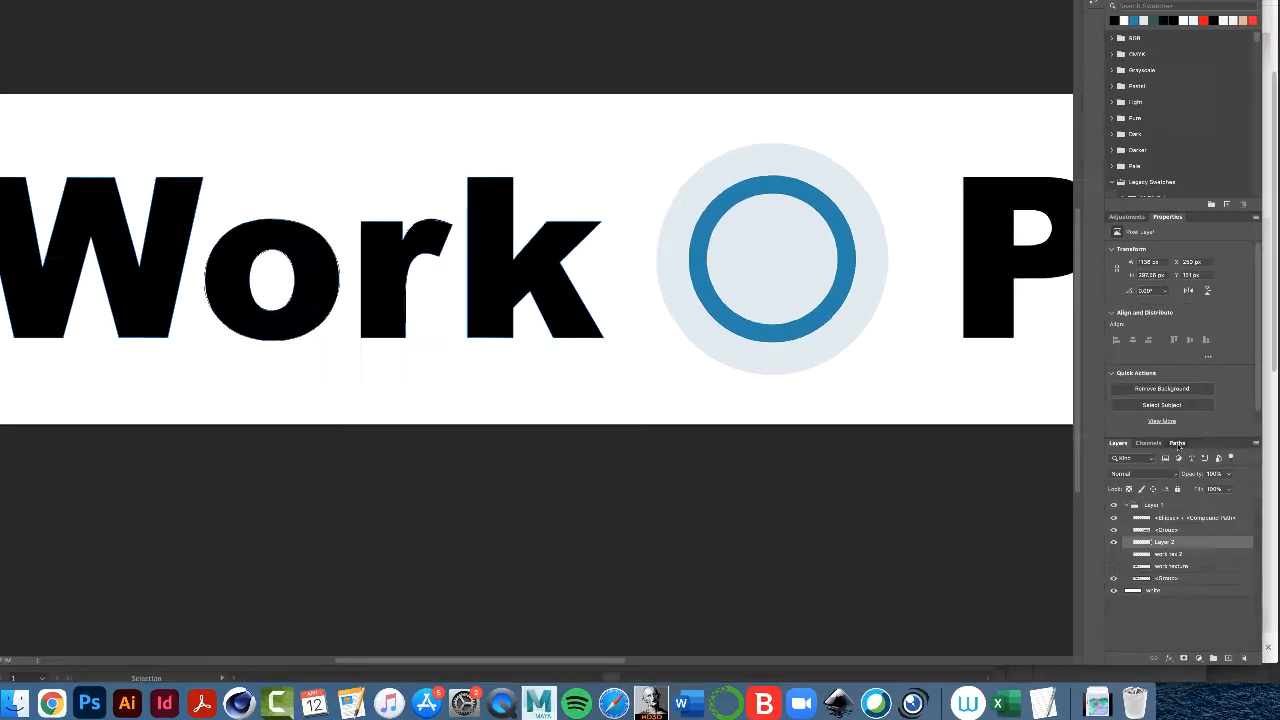
pyautogui.click(1177, 443)
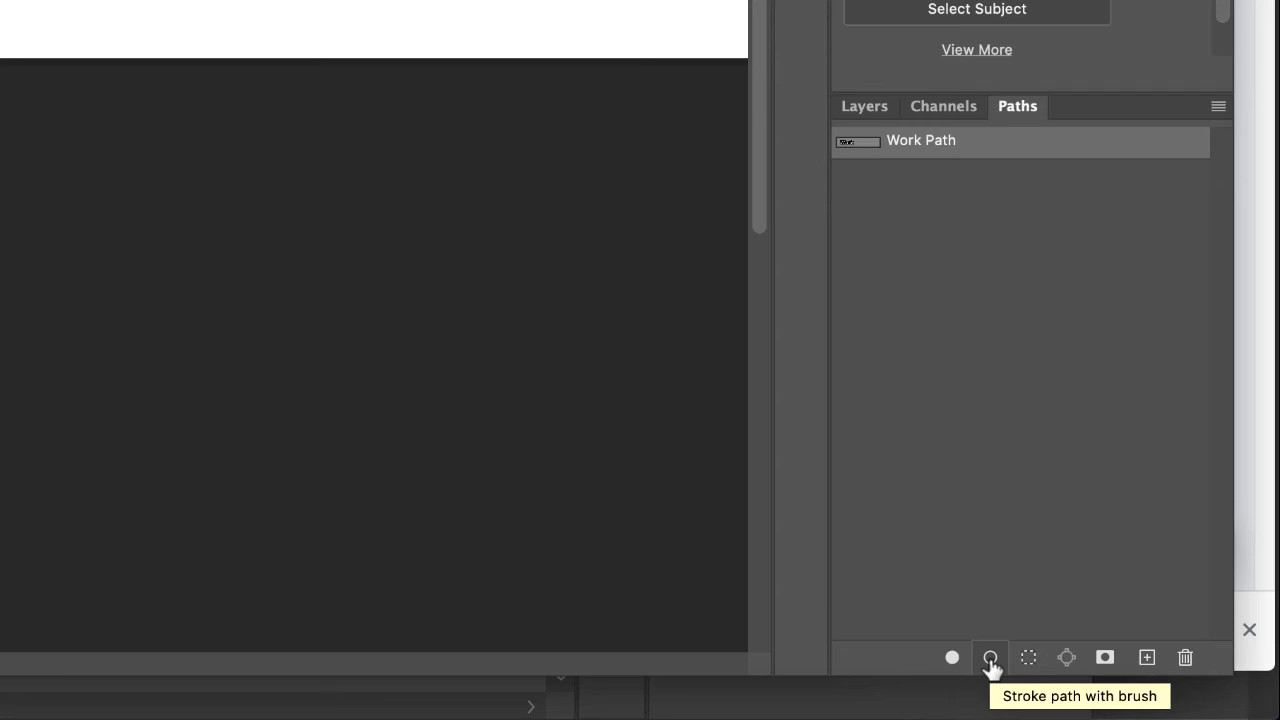
pyautogui.click(990, 658)
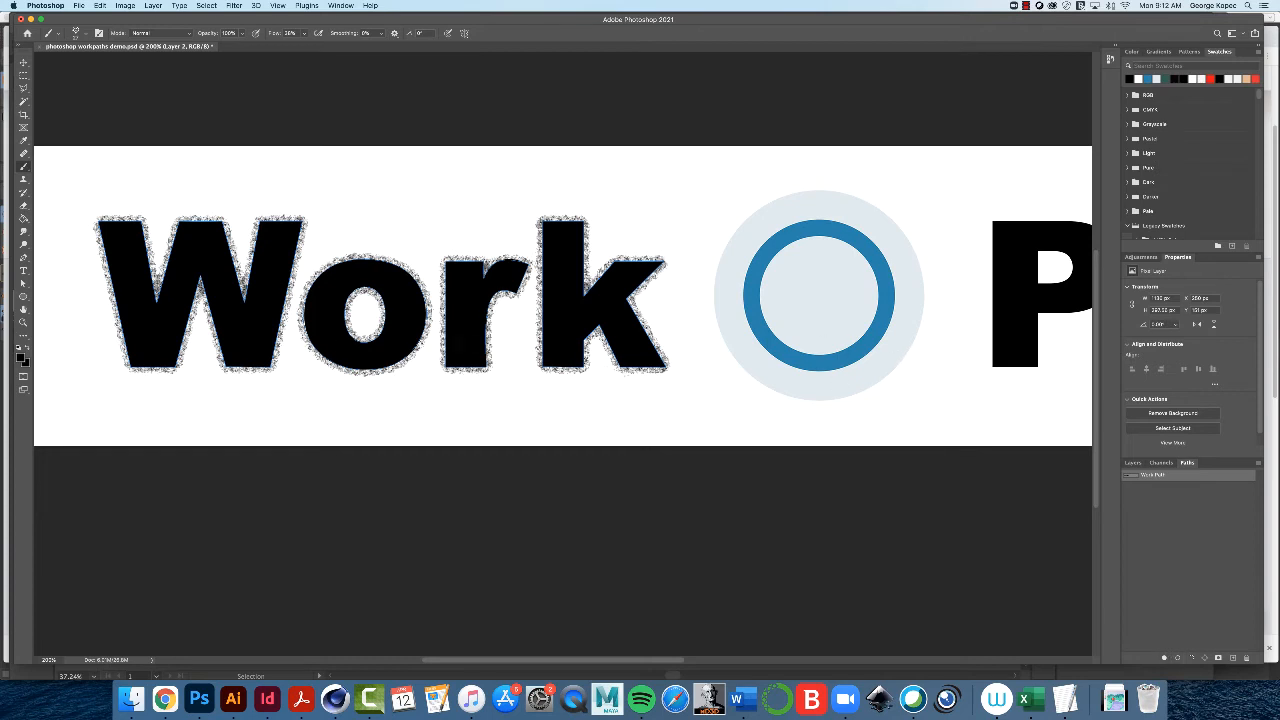
# Step: Select the Ellipse + Compound Path layer and briefly hide it to check that it holds the circle artwork
pyautogui.click(1133, 463)
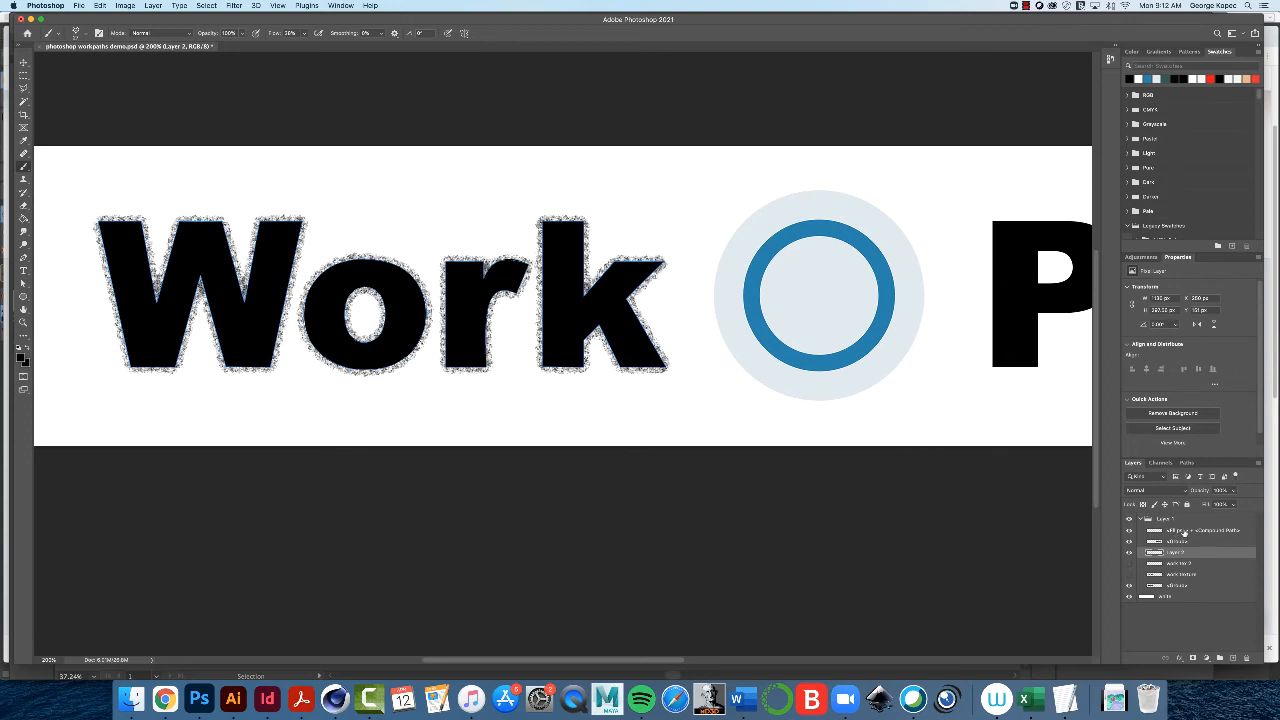
pyautogui.click(1185, 532)
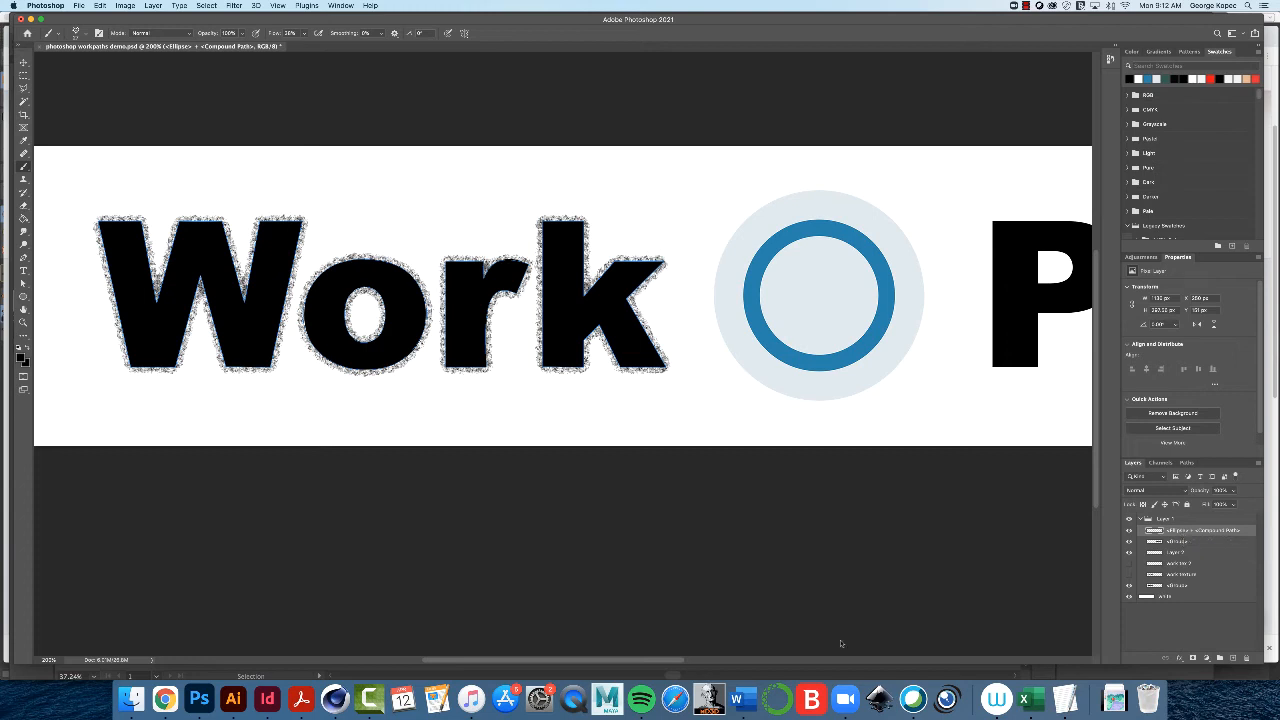
pyautogui.moveTo(641, 664); pyautogui.dragTo(748, 663)
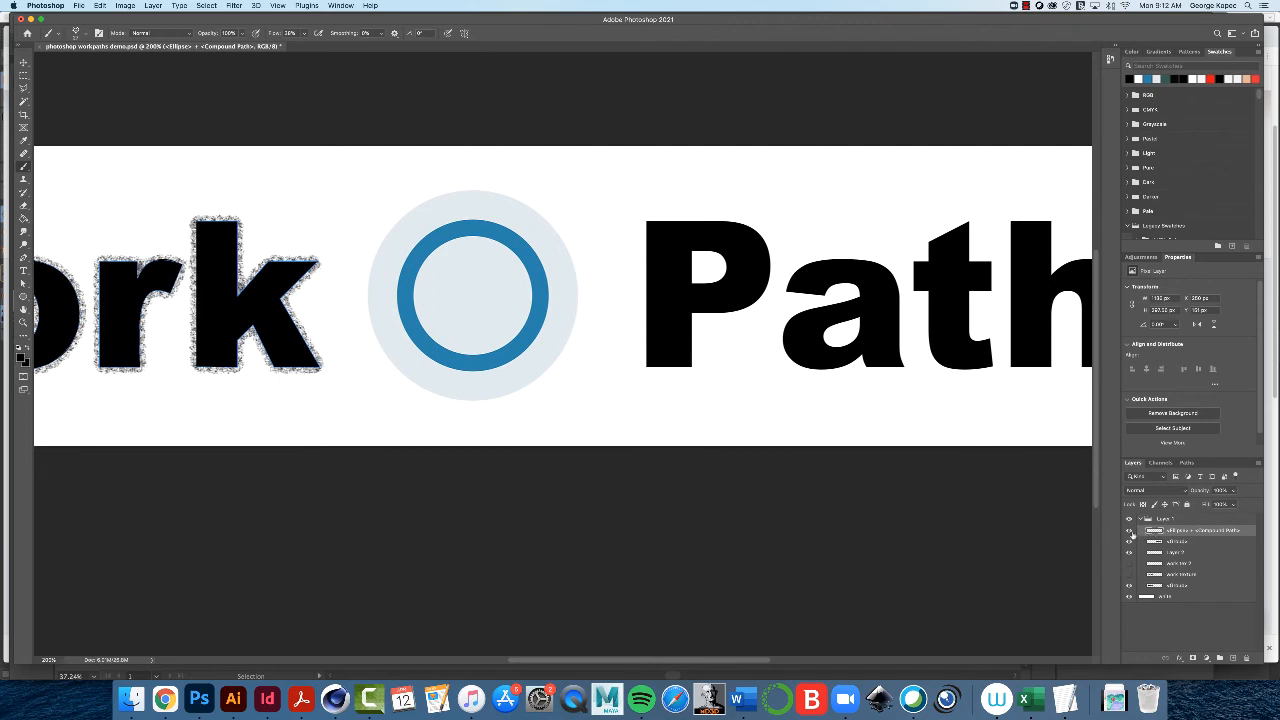
pyautogui.click(1129, 531)
pyautogui.click(1129, 531)
# Step: Sample the outer circle's pale blue as the foreground color for the Brush tool
pyautogui.press('i')
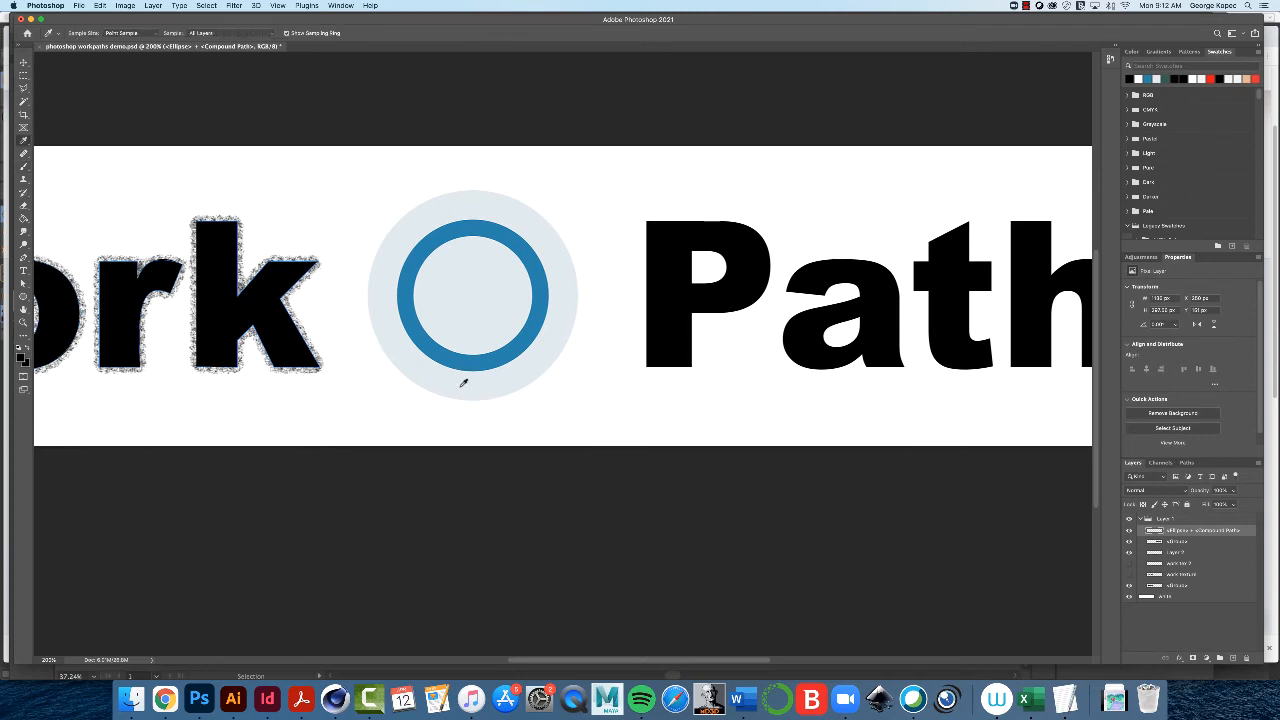
pyautogui.click(463, 383)
pyautogui.click(25, 168)
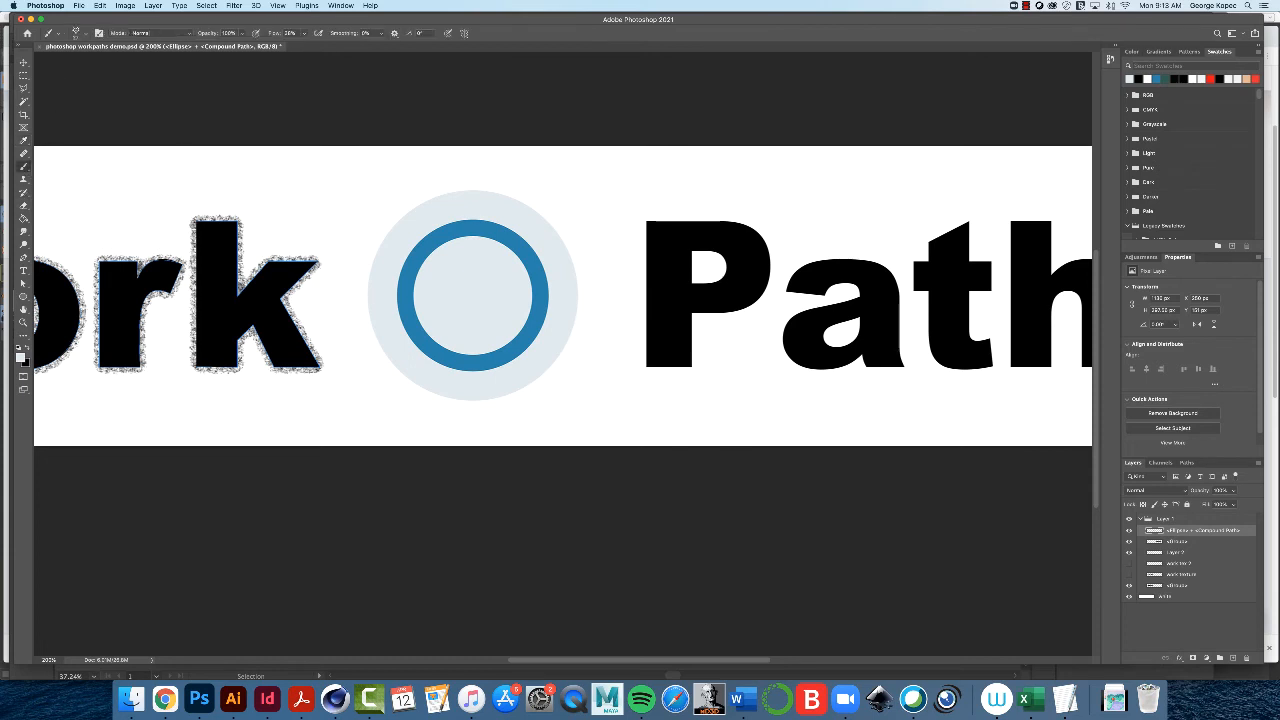
# Step: Choose the Scattered Dry Brush preset for the Brush tool and increase its size
pyautogui.click(86, 35)
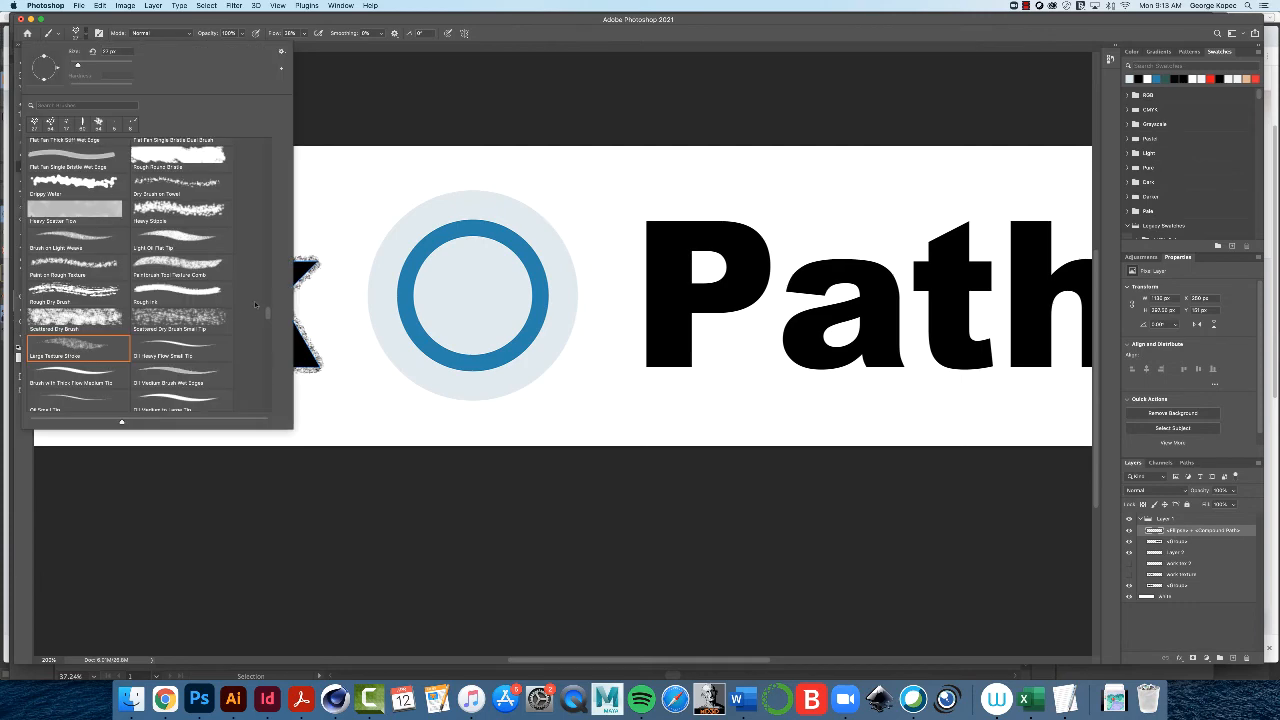
pyautogui.scroll(-6, 267, 313)
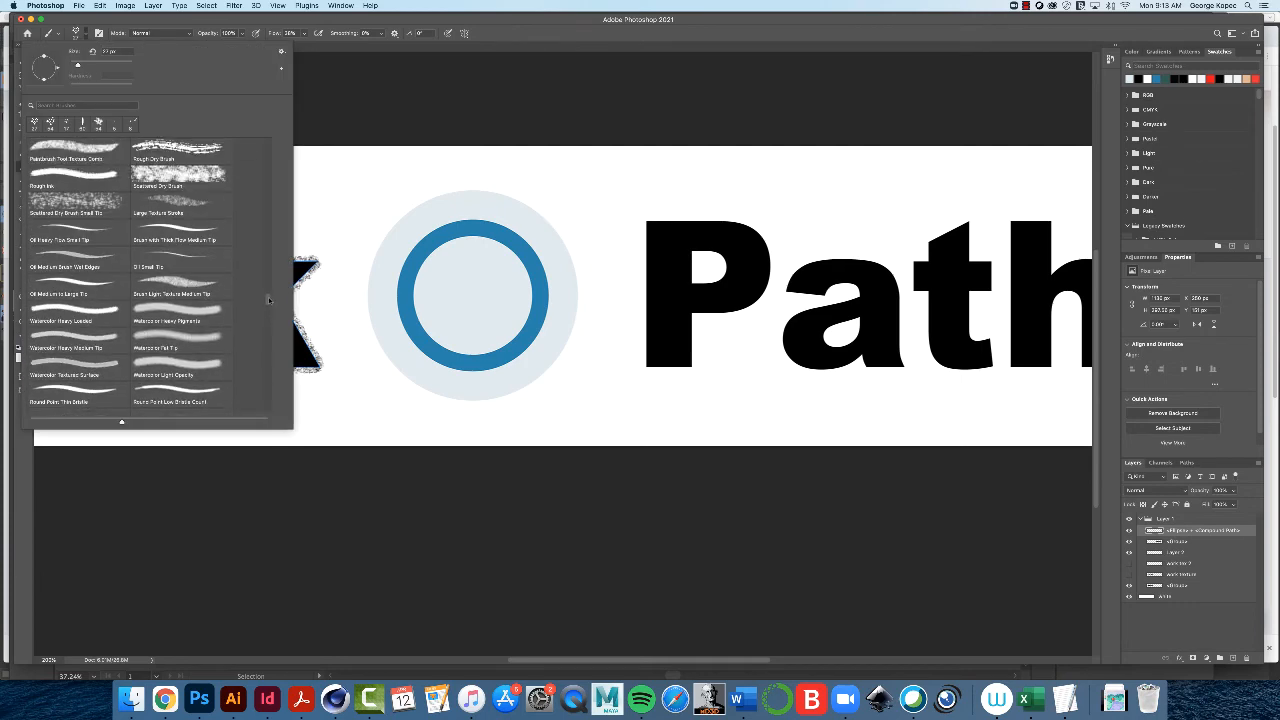
pyautogui.scroll(5, 268, 296)
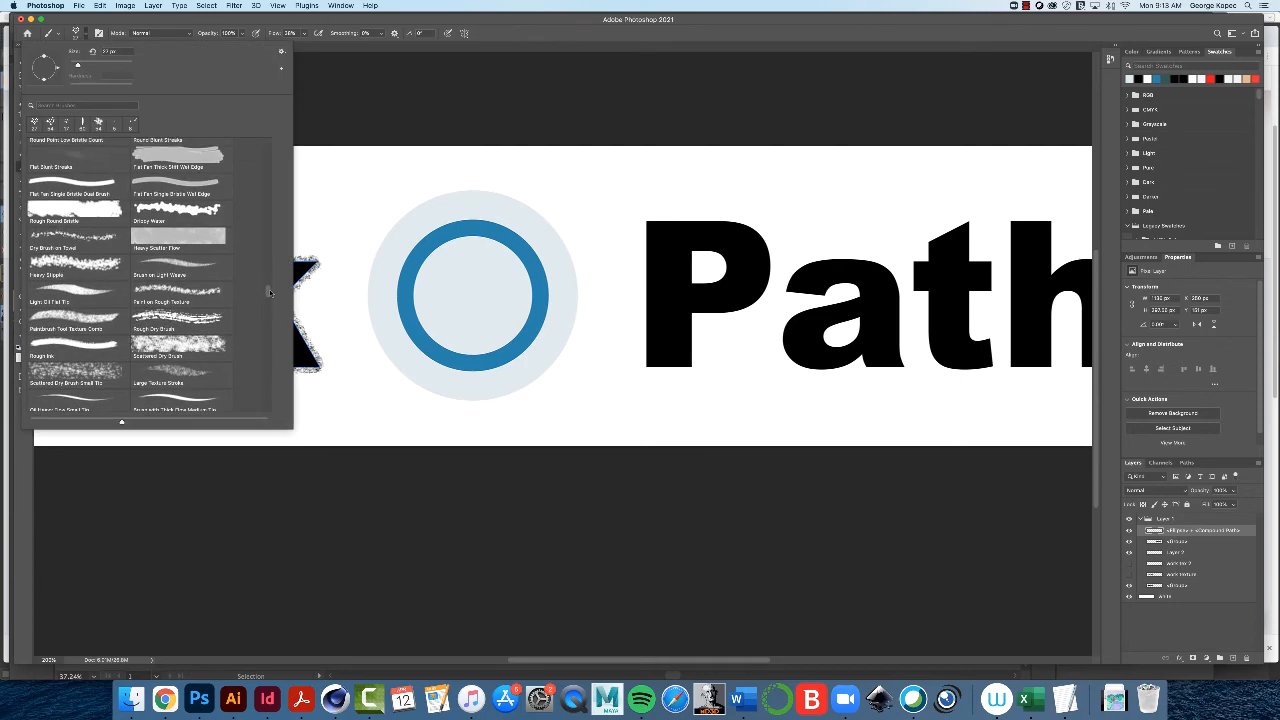
pyautogui.scroll(-2, 269, 292)
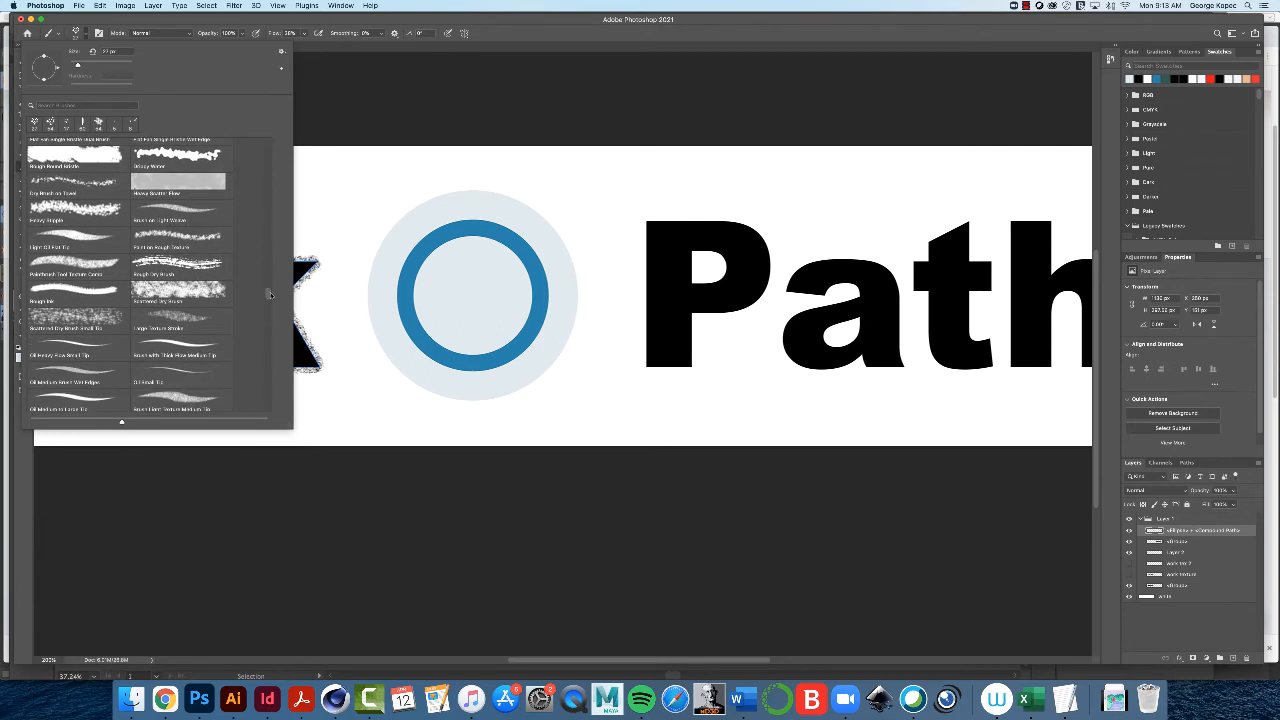
pyautogui.click(183, 294)
pyautogui.click(812, 547)
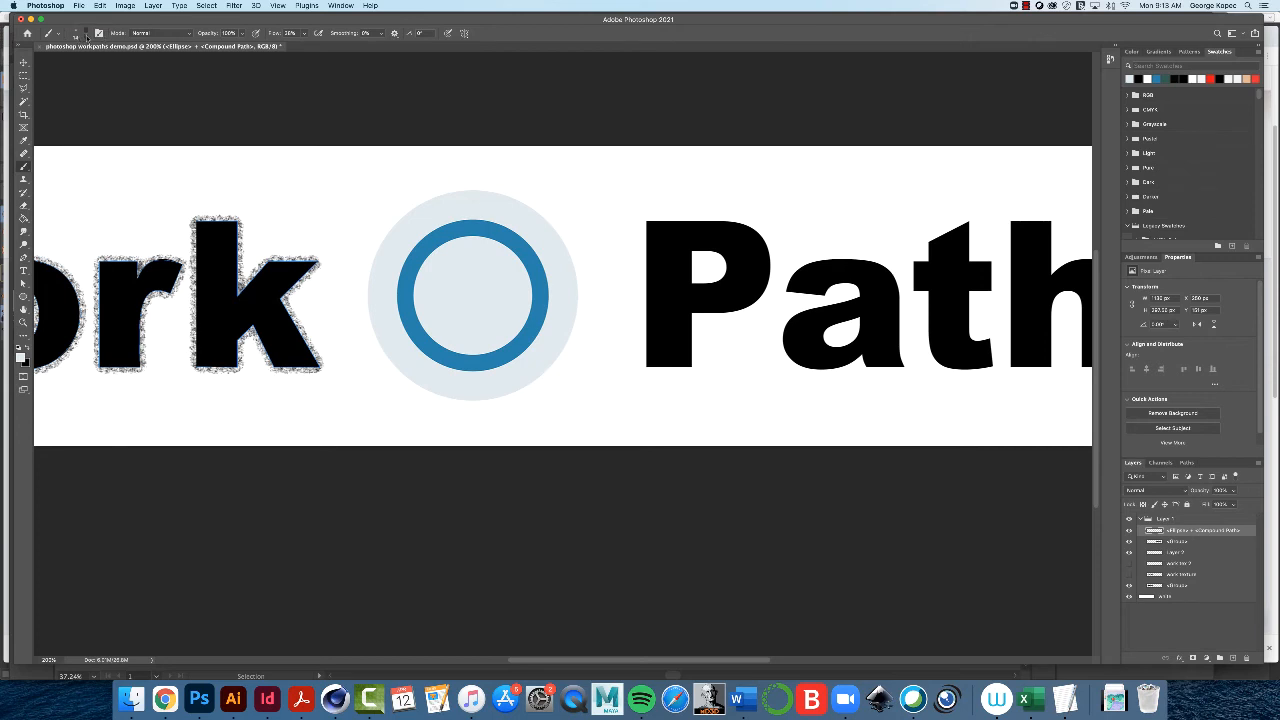
pyautogui.click(87, 38)
pyautogui.moveTo(74, 66); pyautogui.dragTo(82, 66)
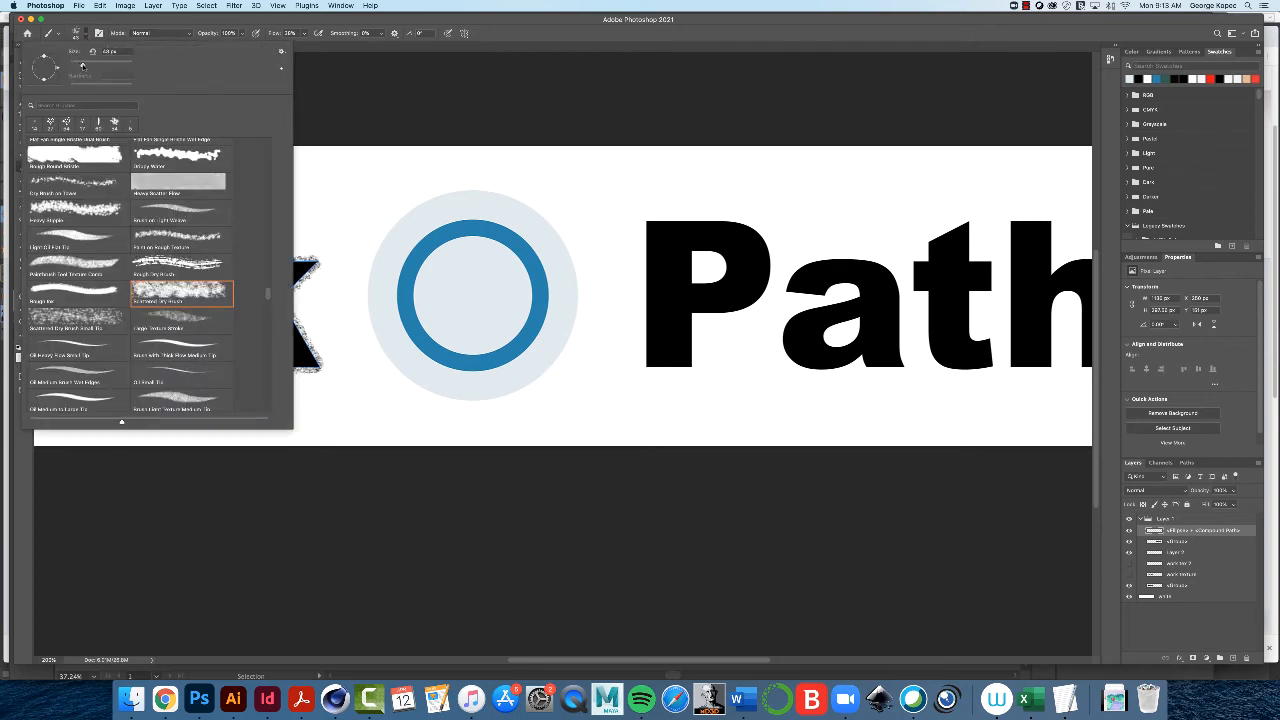
pyautogui.click(372, 109)
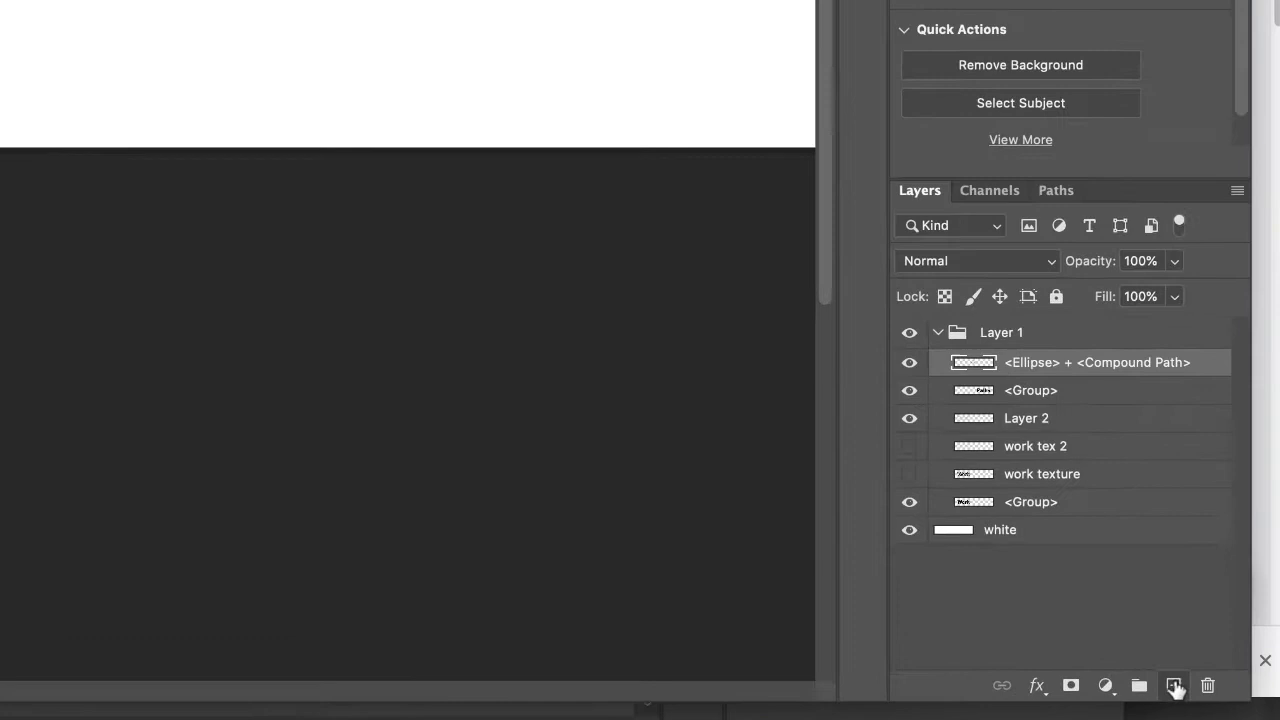
# Step: Add a layer named "blue texture" above the Ellipse + Compound Path layer
pyautogui.click(1232, 658)
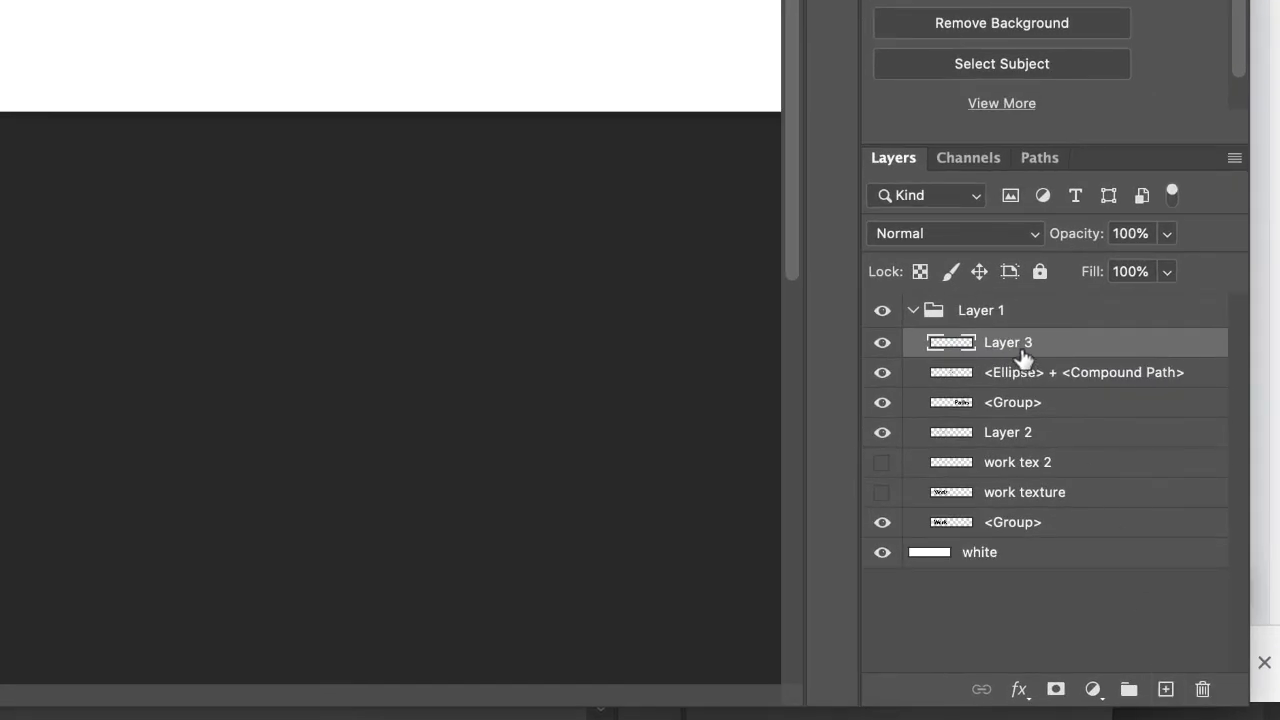
pyautogui.doubleClick(1018, 346)
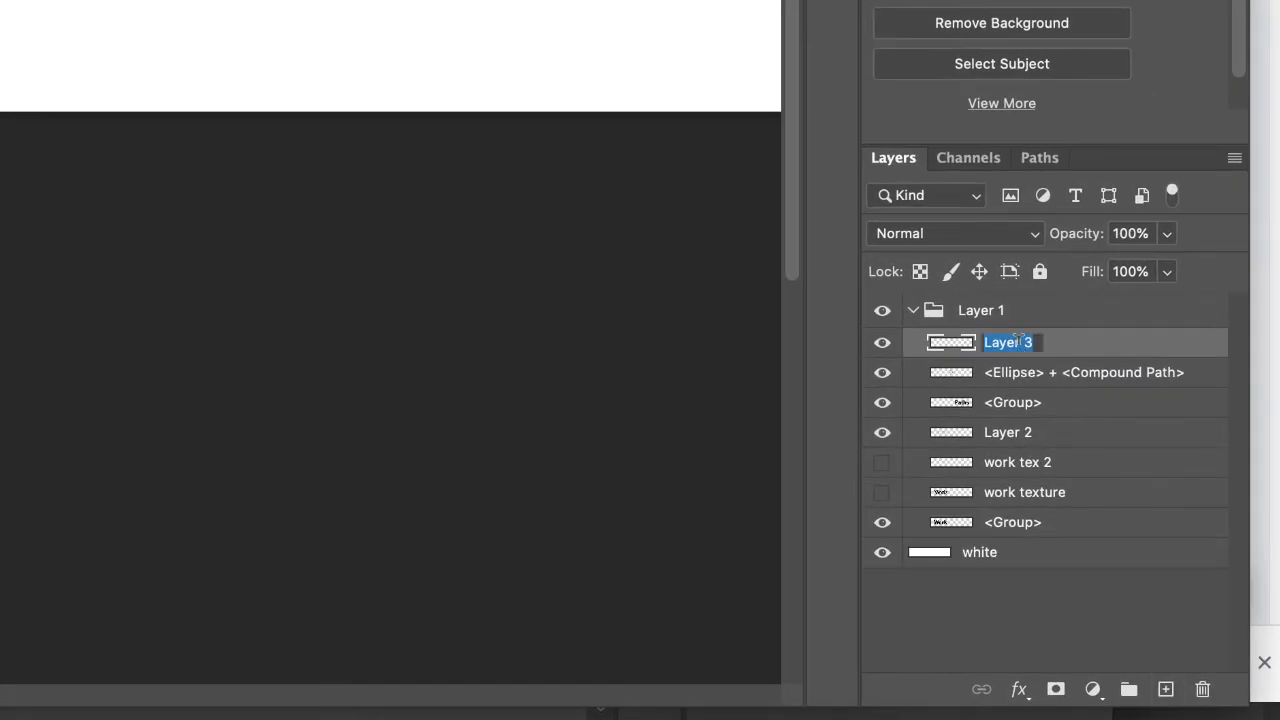
pyautogui.write('blue te')
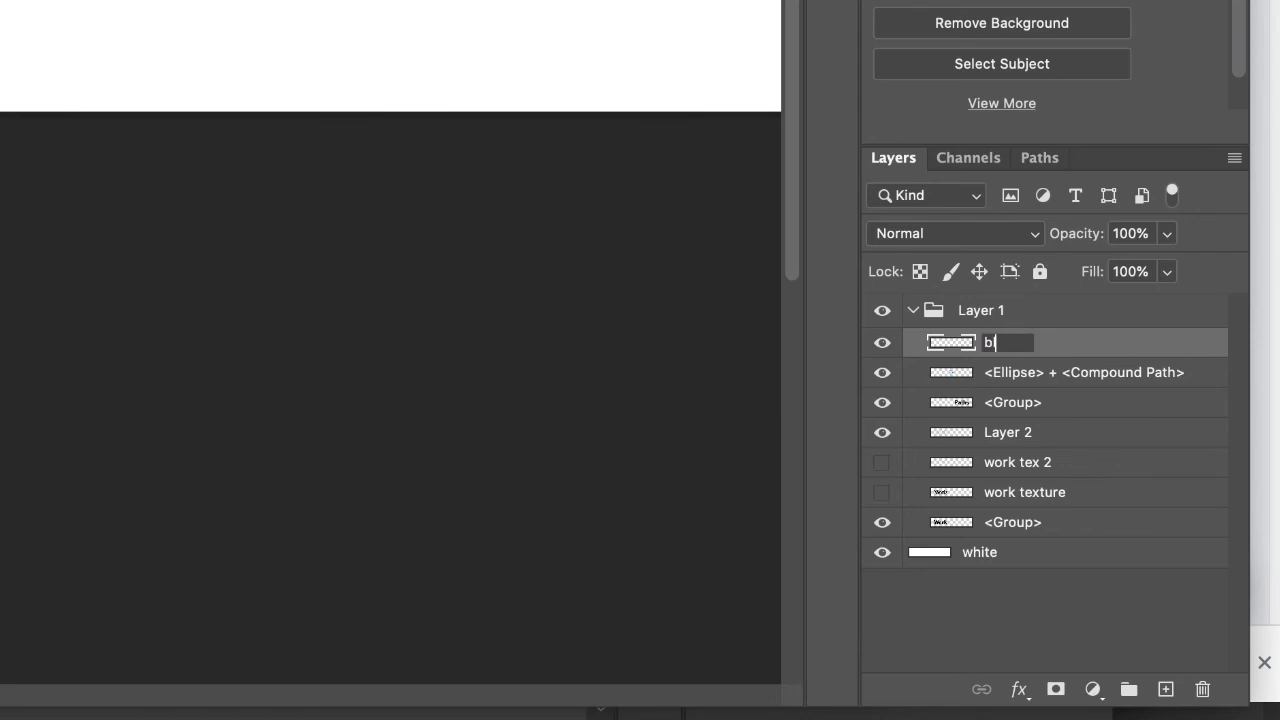
pyautogui.write('xture')
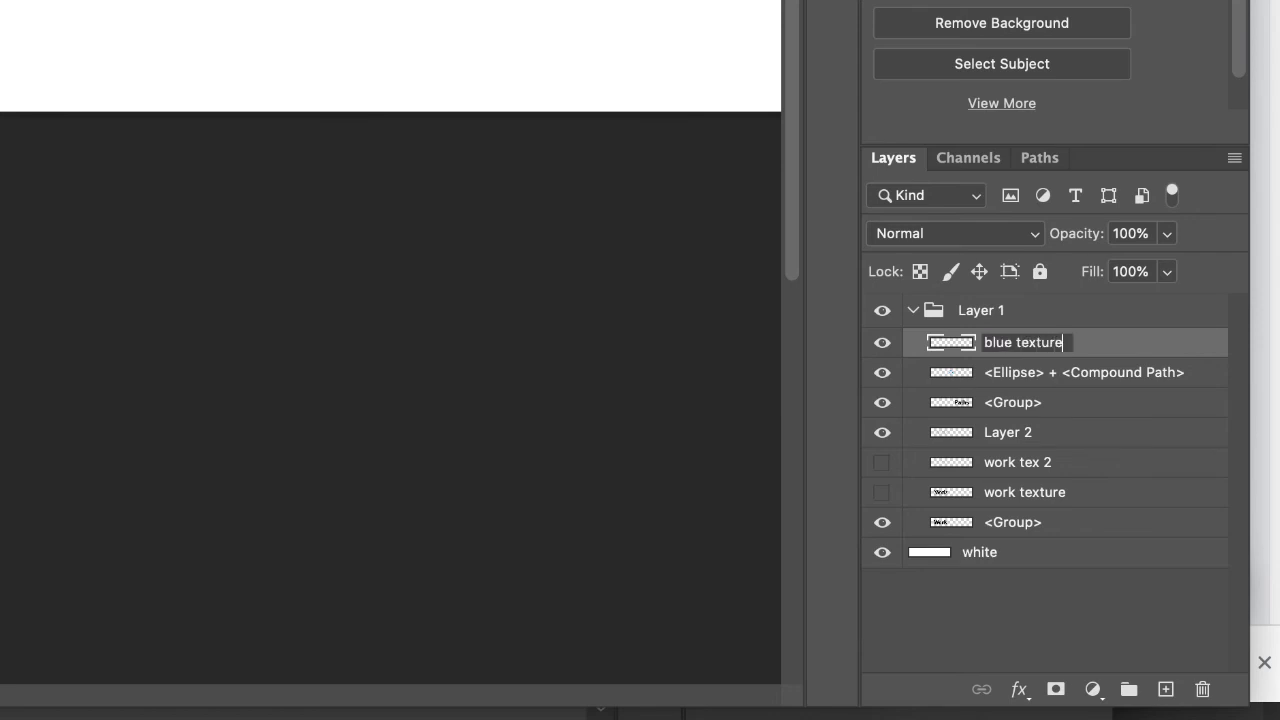
pyautogui.press('Return')
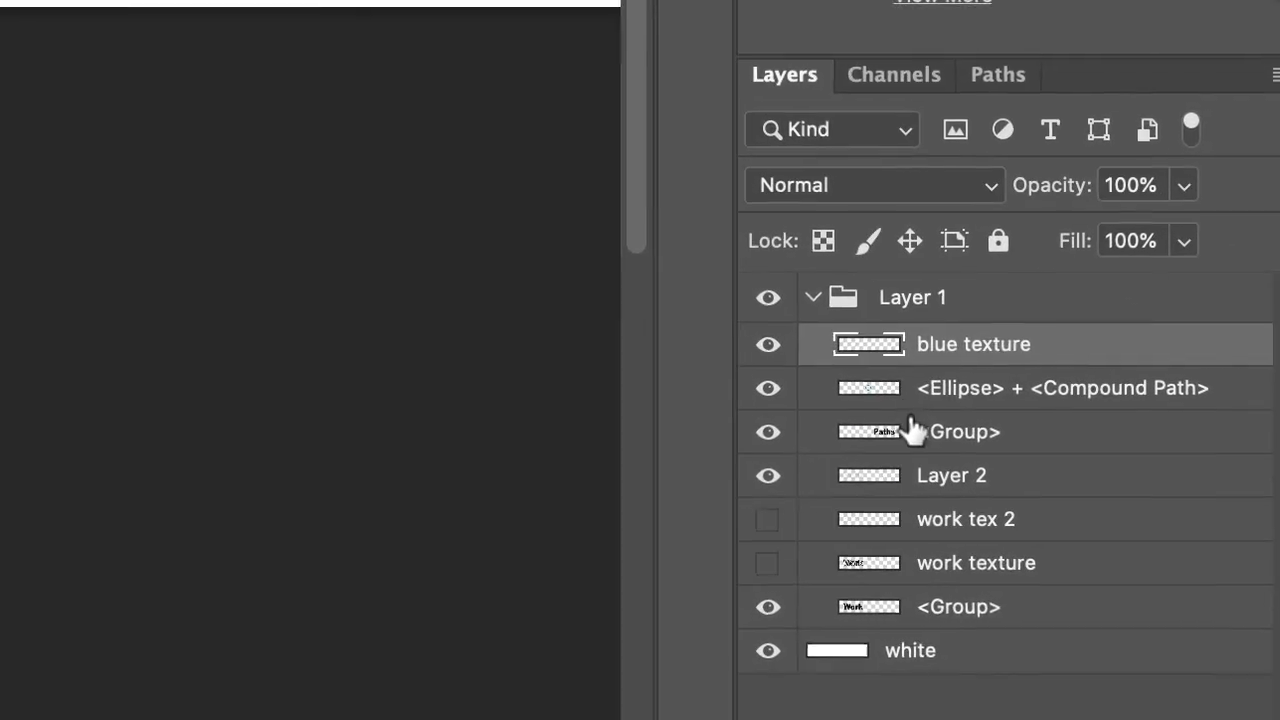
# Step: Make a work path from the outer circle's selection and stroke it with the brush on the blue texture layer
pyautogui.moveTo(912, 431); pyautogui.dragTo(877, 408)
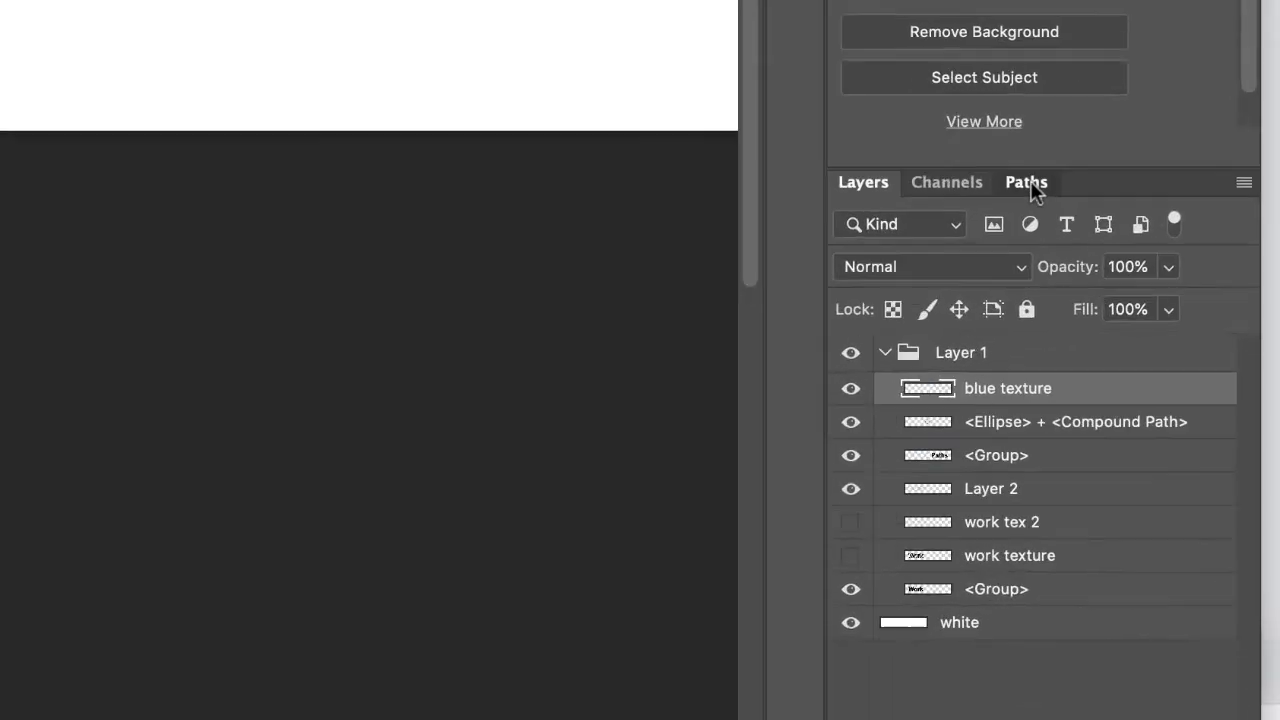
pyautogui.click(1181, 455)
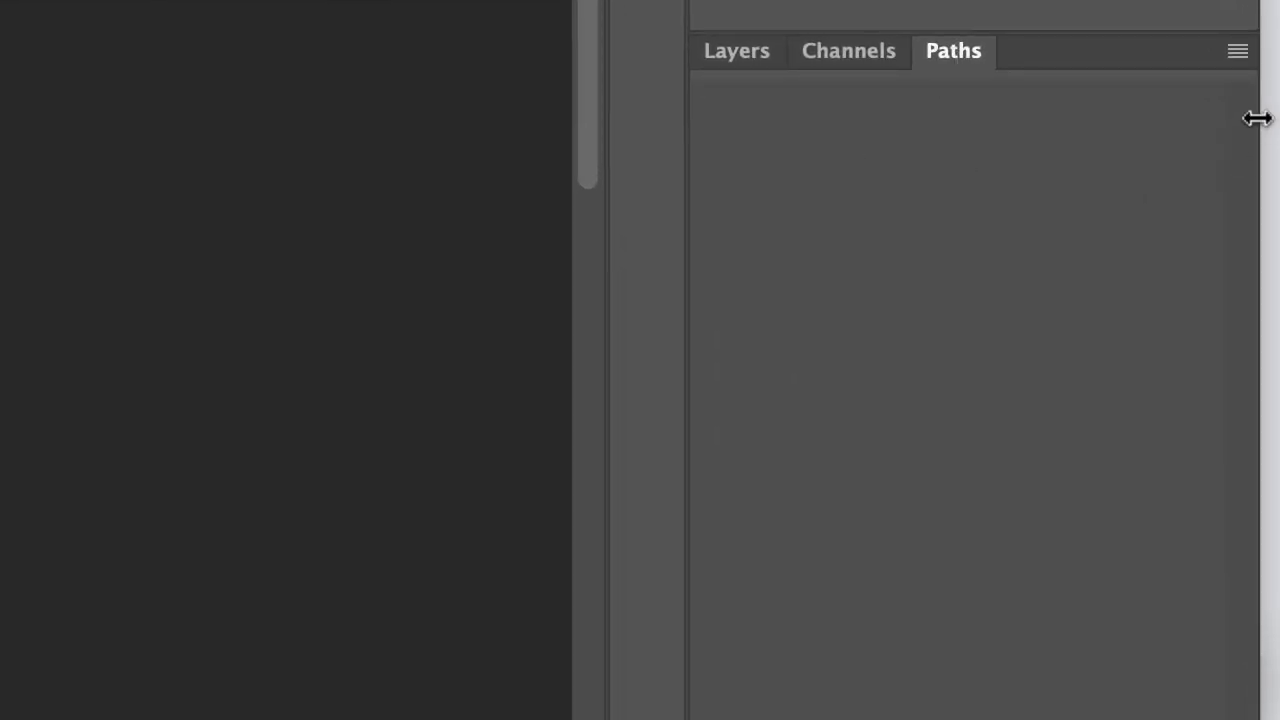
pyautogui.click(1247, 51)
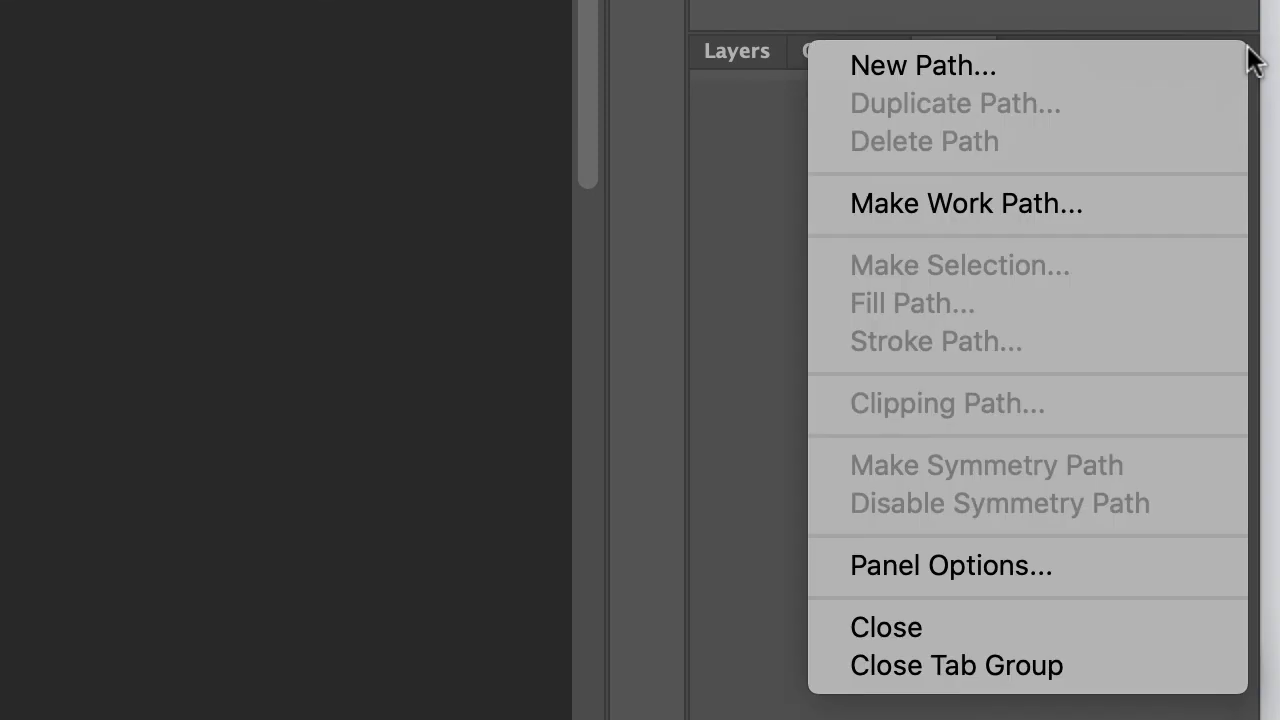
pyautogui.click(1079, 213)
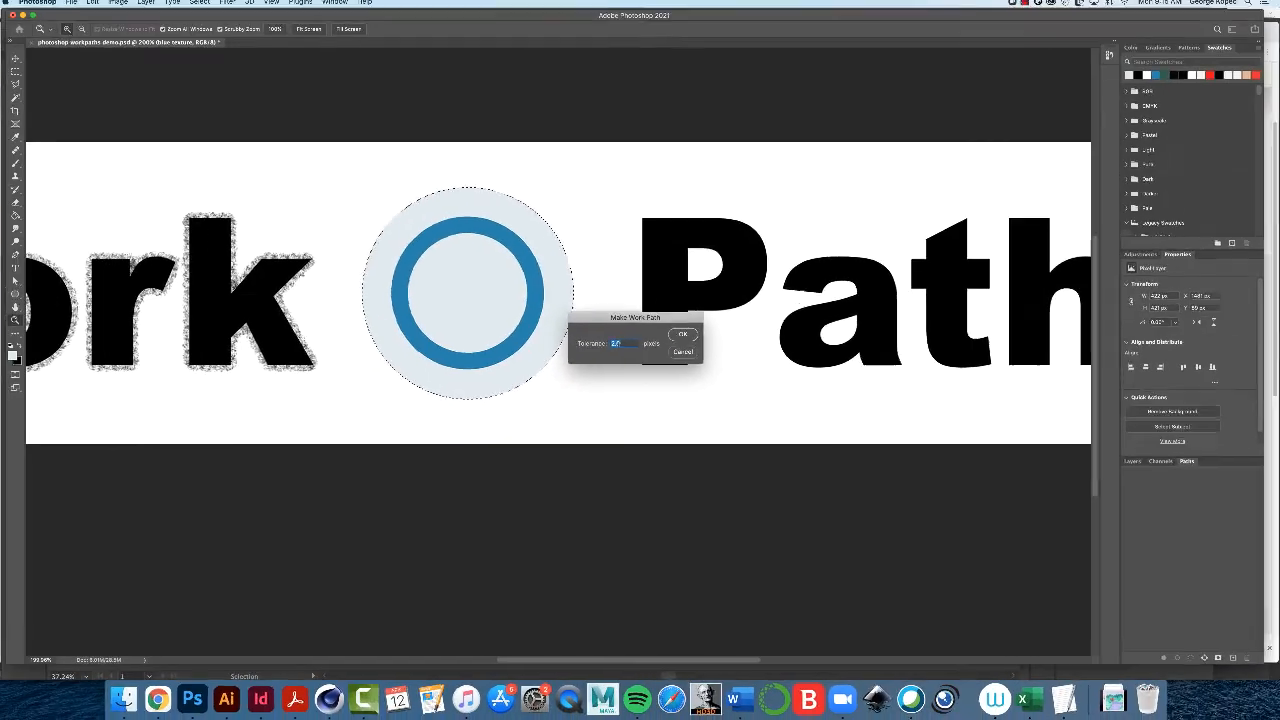
pyautogui.click(689, 340)
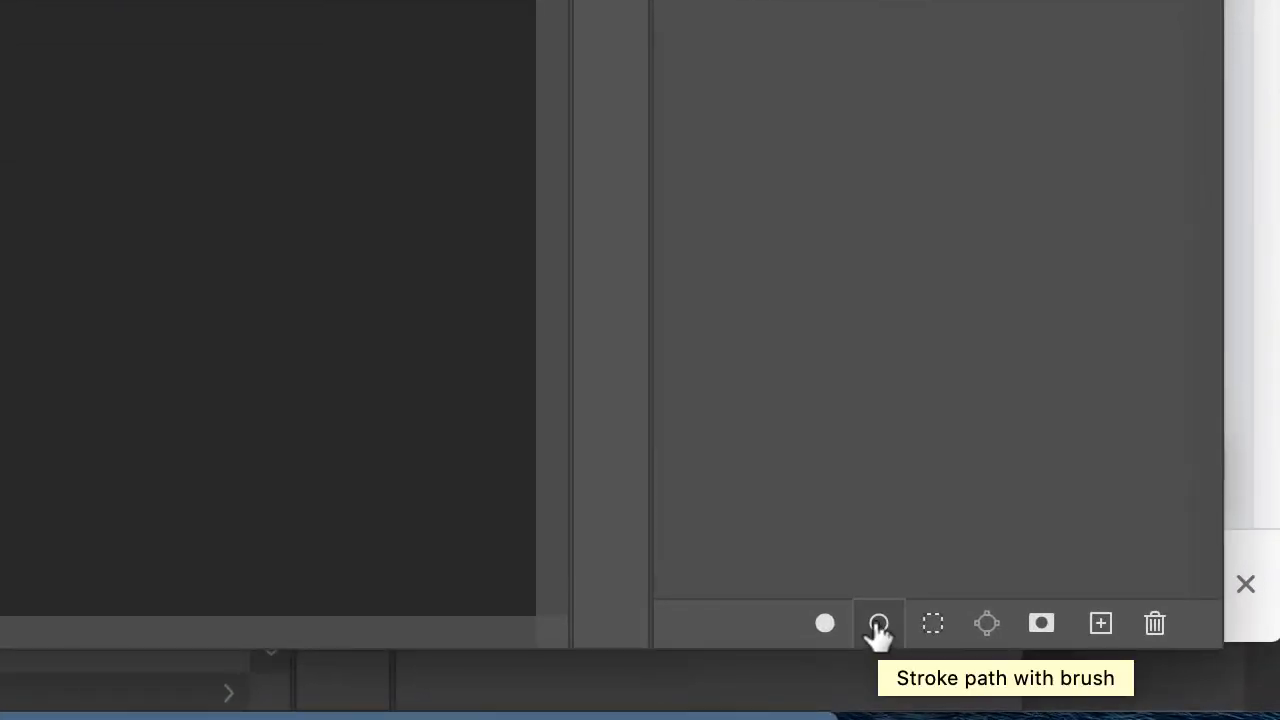
pyautogui.click(878, 624)
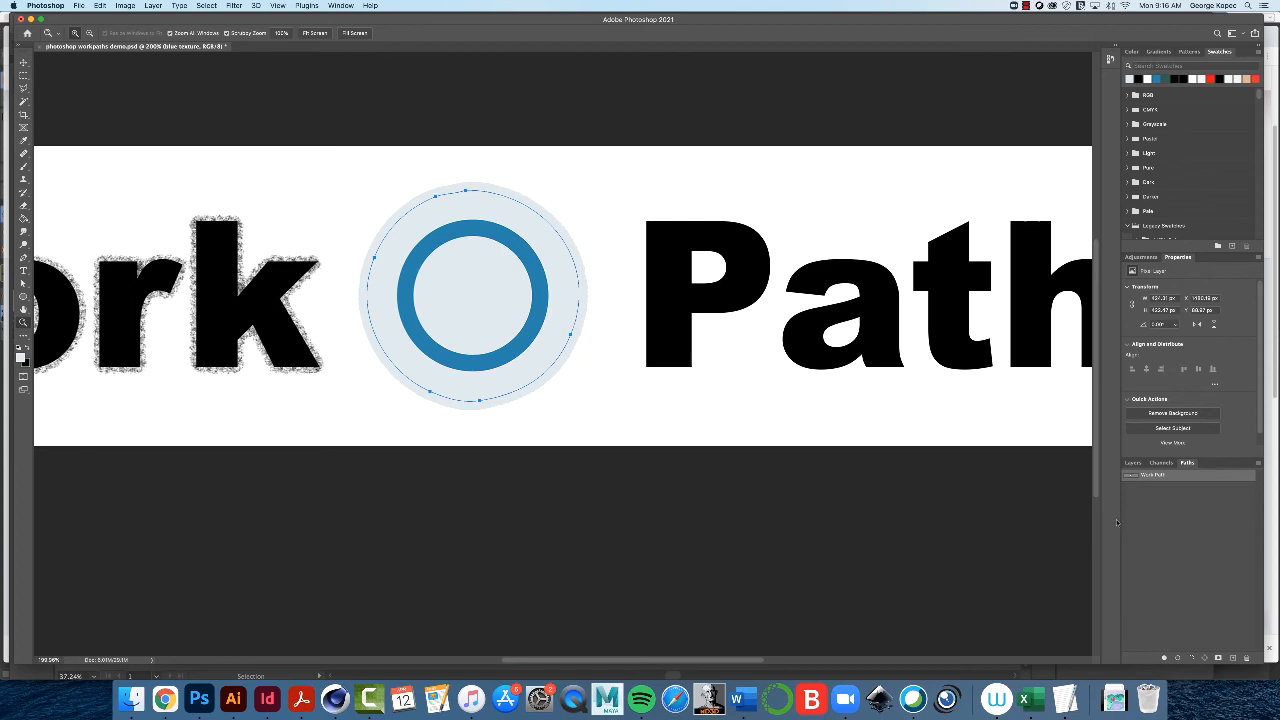
# Step: Add a layer named "dark blue tex" above the blue texture layer
pyautogui.click(1134, 463)
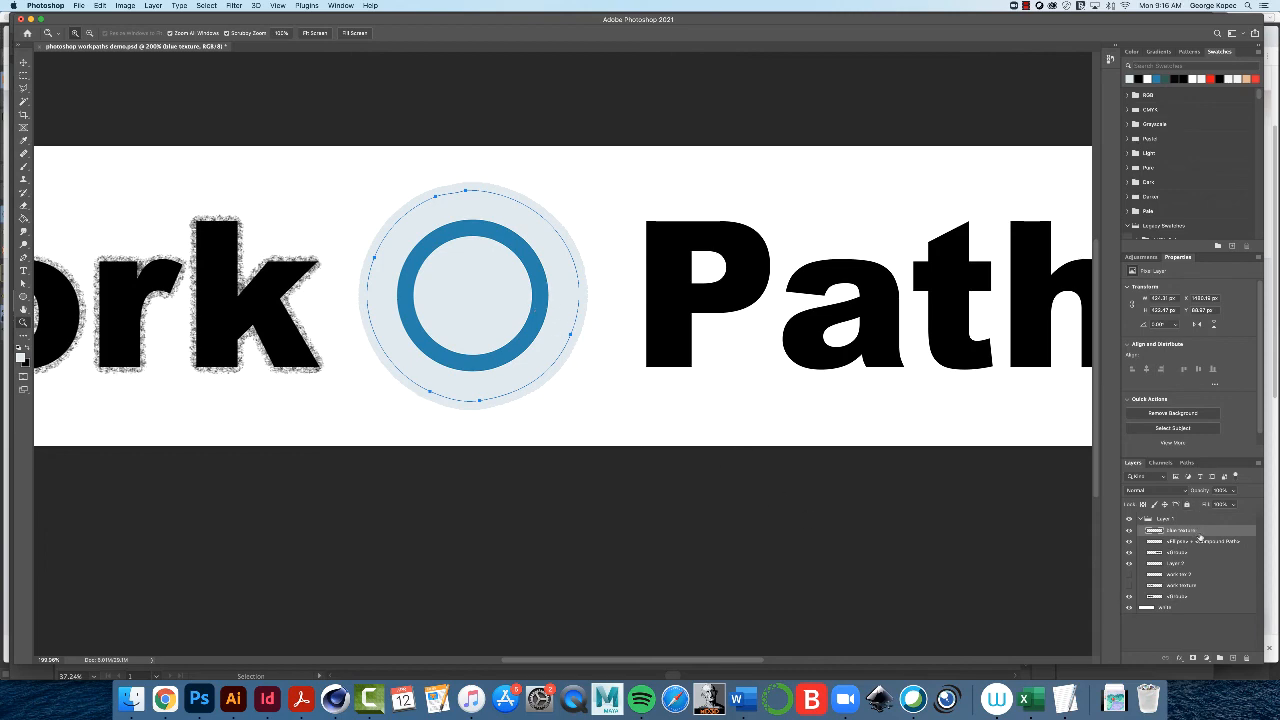
pyautogui.click(1234, 660)
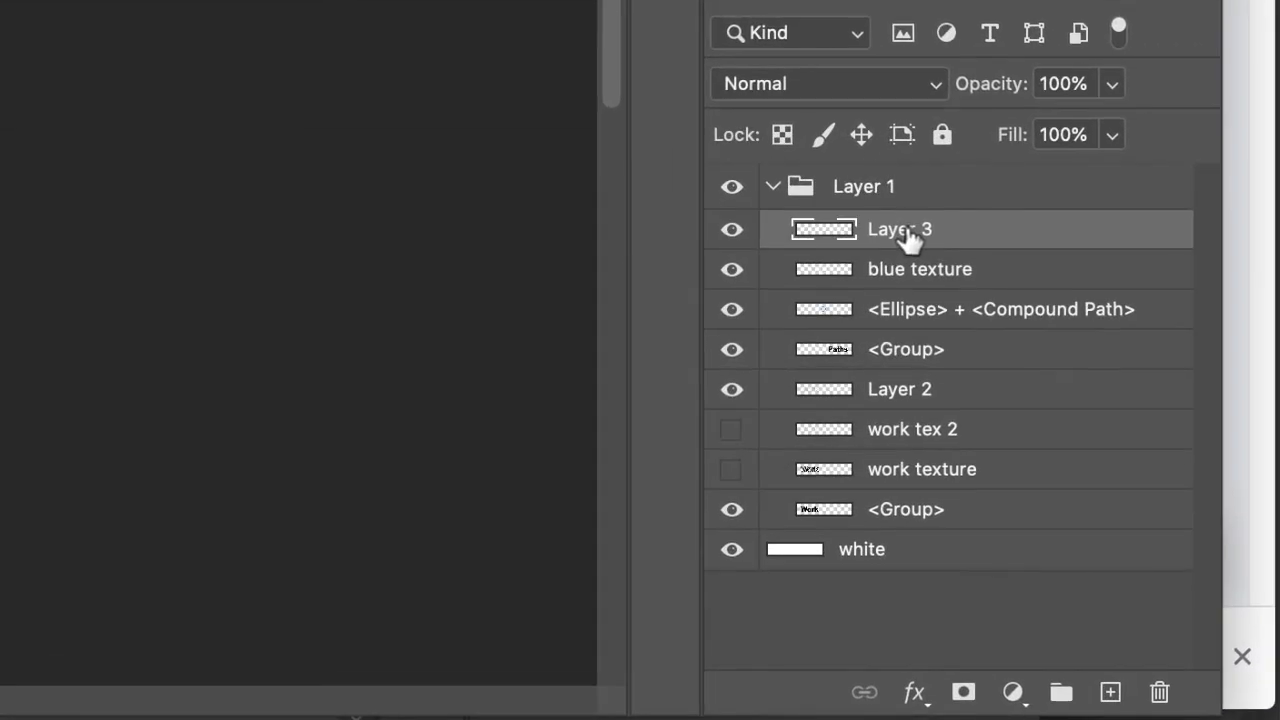
pyautogui.doubleClick(1177, 529)
pyautogui.write('dark b')
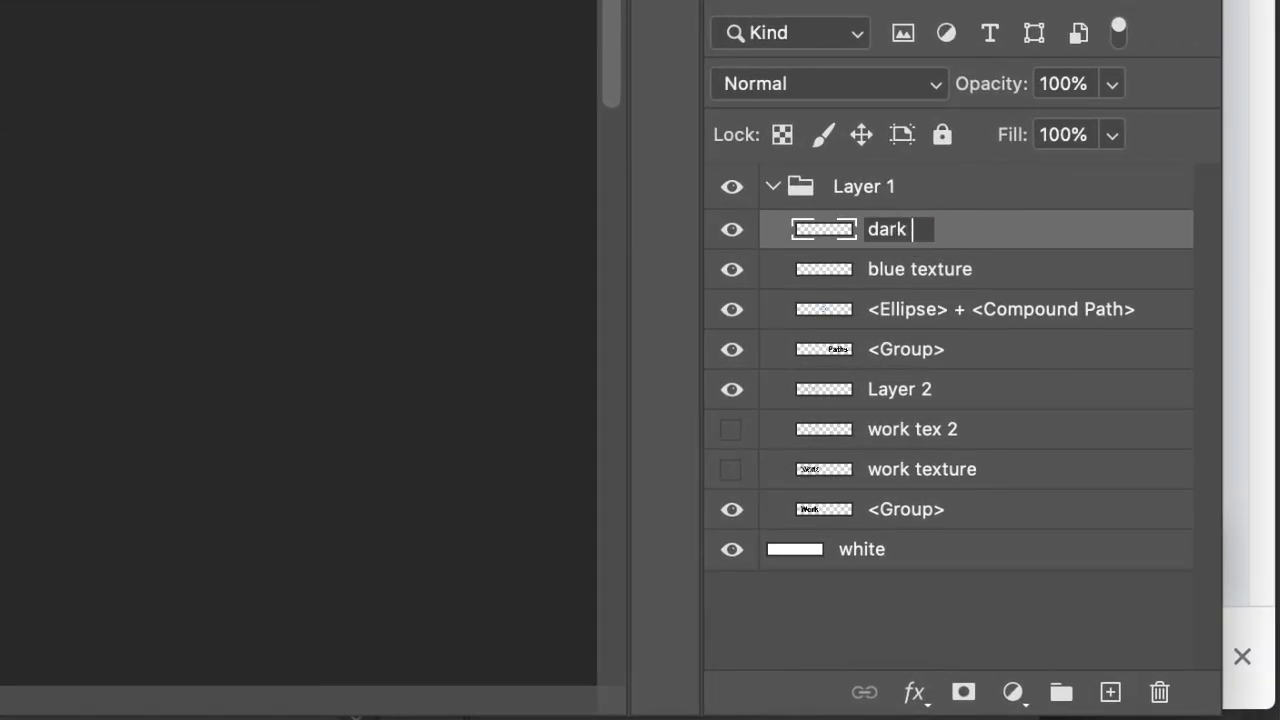
pyautogui.write('lue tex')
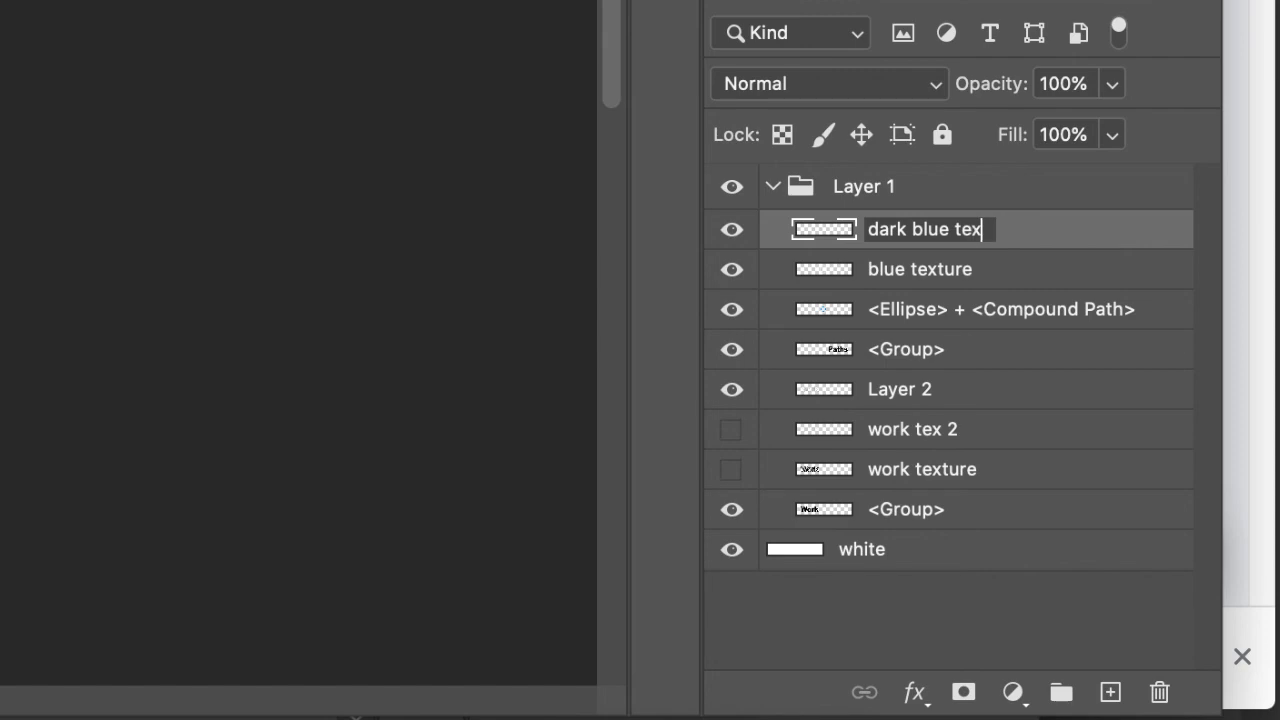
pyautogui.press('Return')
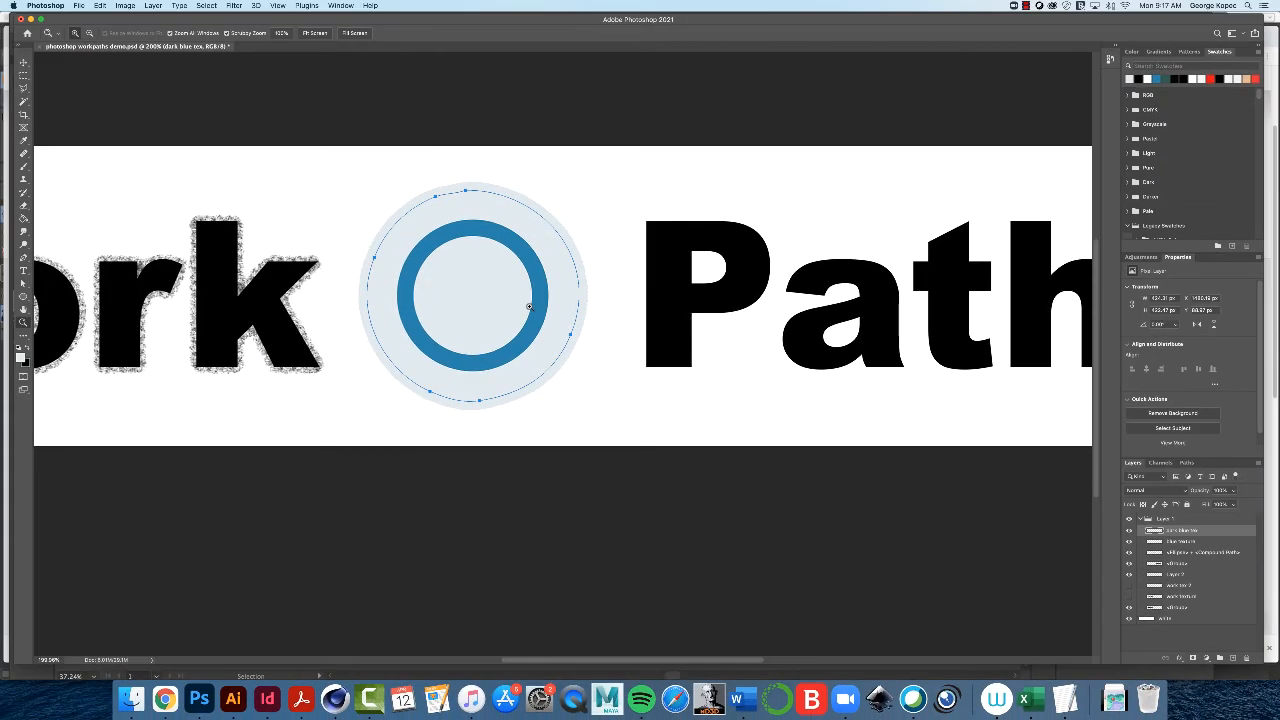
# Step: Sample the inner ring's dark blue as the foreground color and select the ring with Color Range at a fuzziness of 114
pyautogui.press('i')
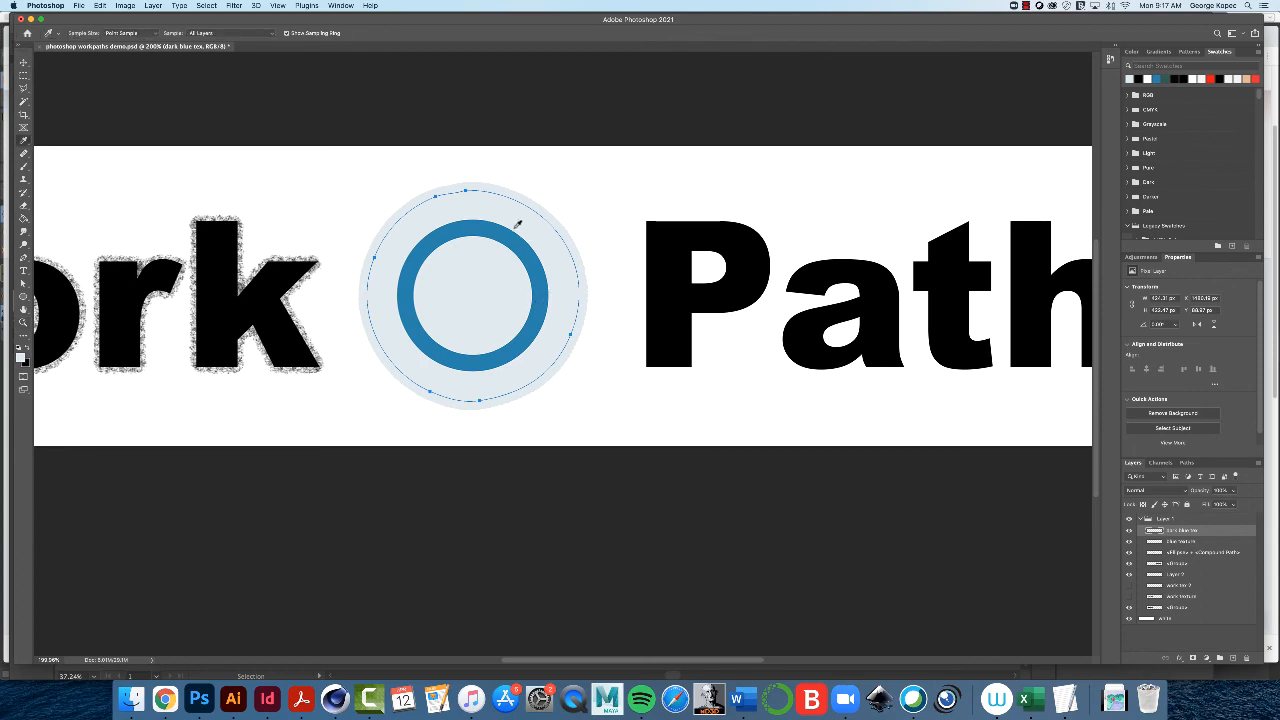
pyautogui.click(461, 226)
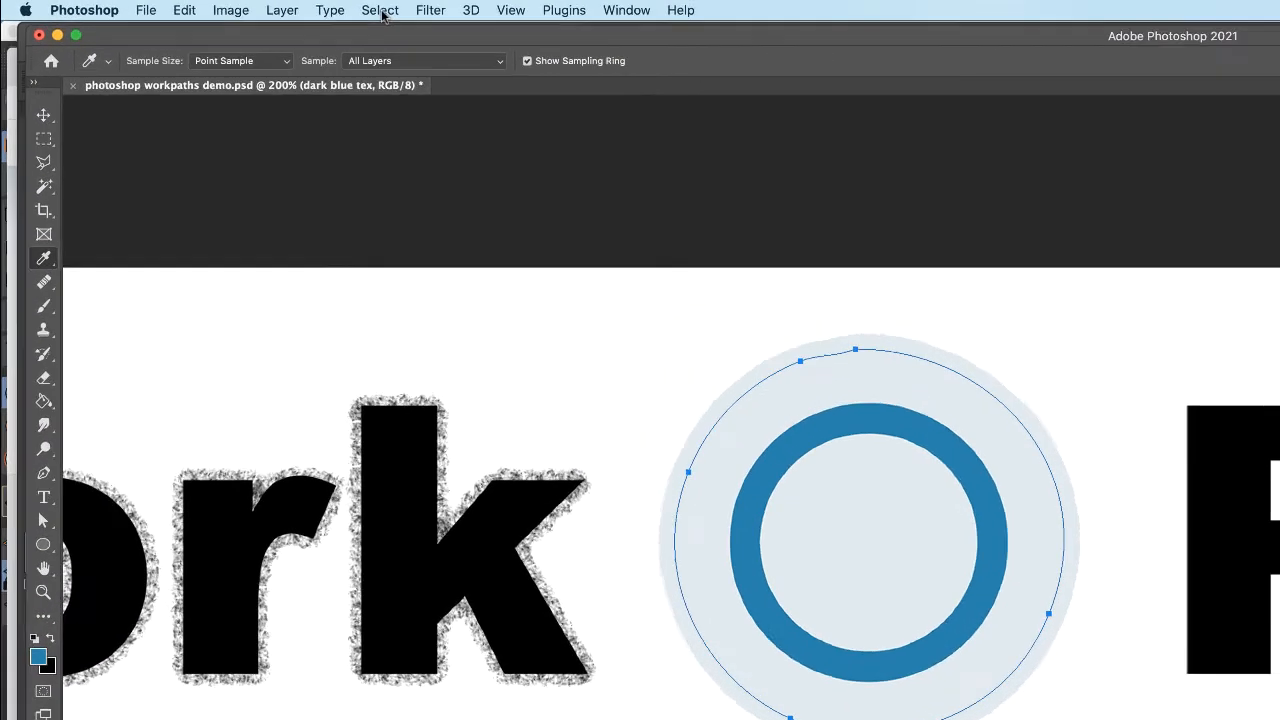
pyautogui.click(209, 6)
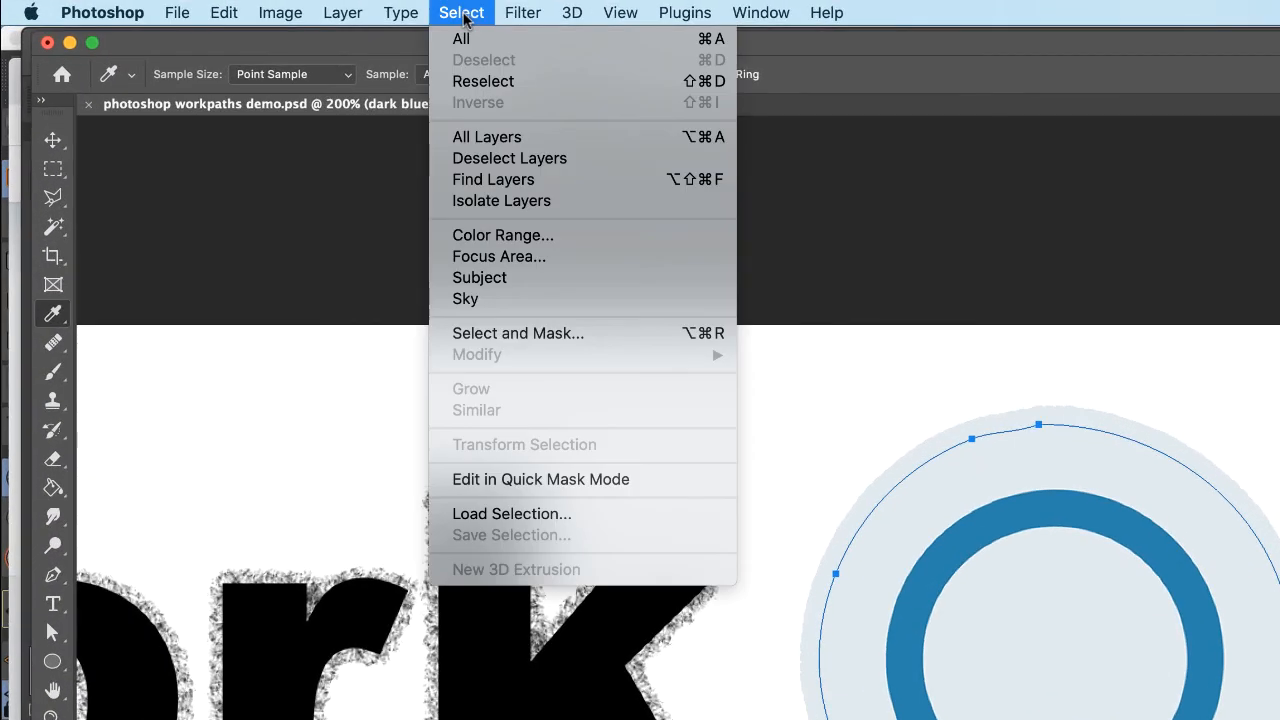
pyautogui.click(538, 238)
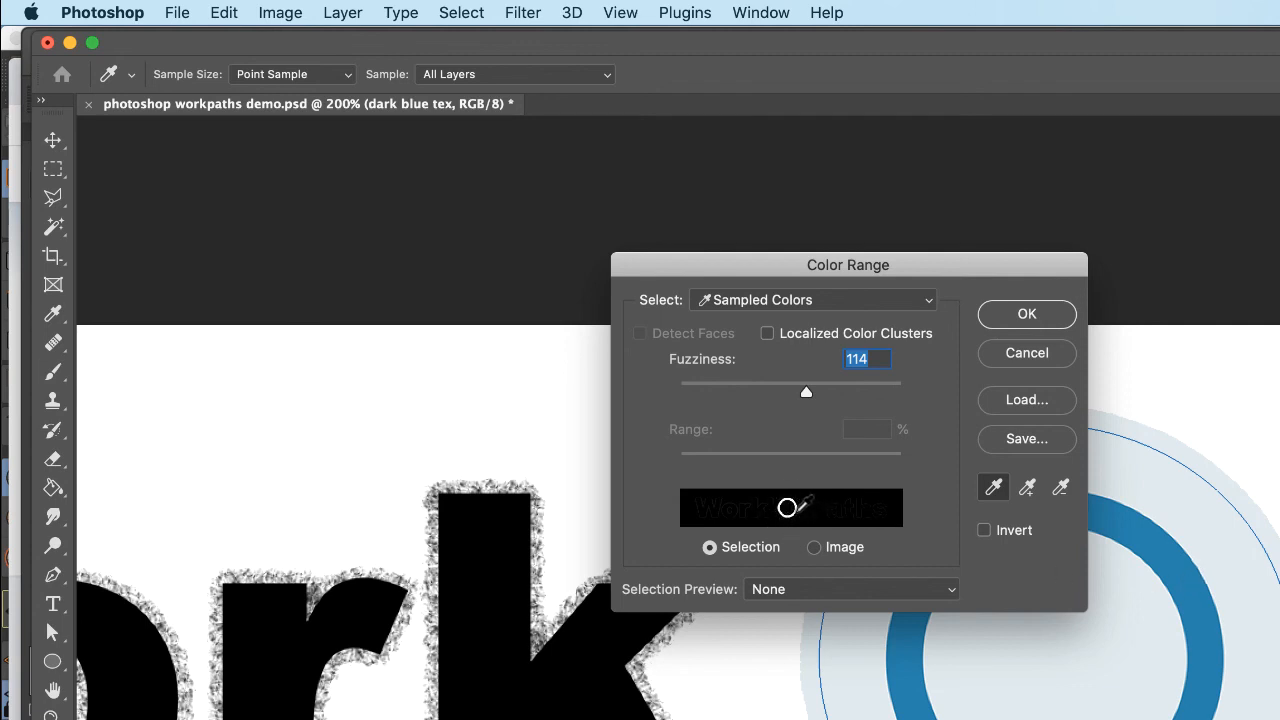
pyautogui.click(1045, 318)
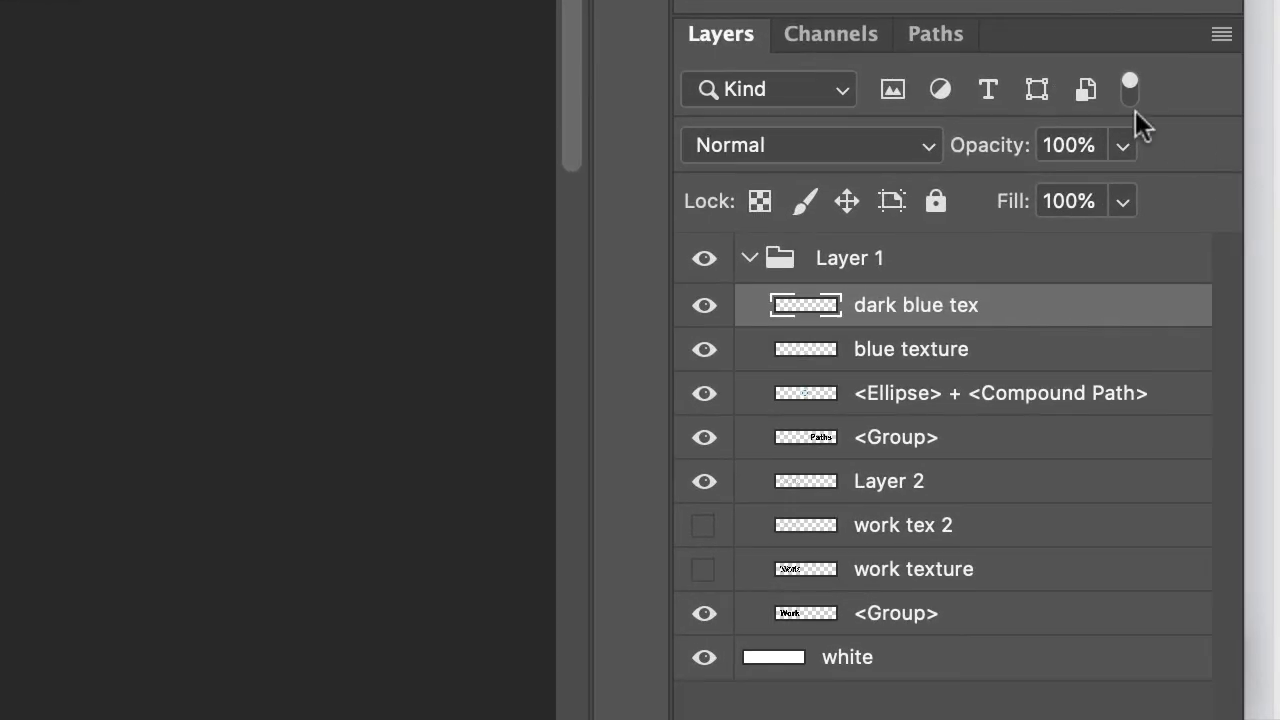
# Step: Make a work path from the ring's selection with a 2.0-pixel tolerance and stroke it with the brush on the dark blue tex layer
pyautogui.click(945, 34)
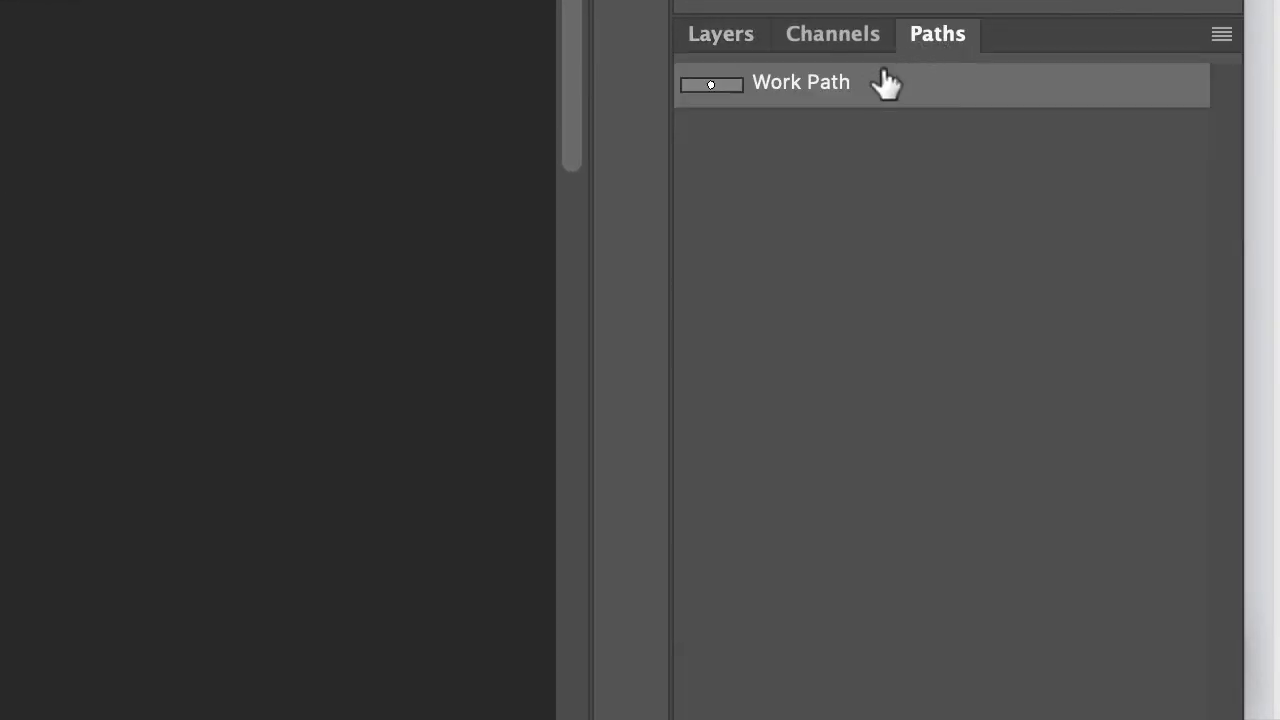
pyautogui.click(1221, 36)
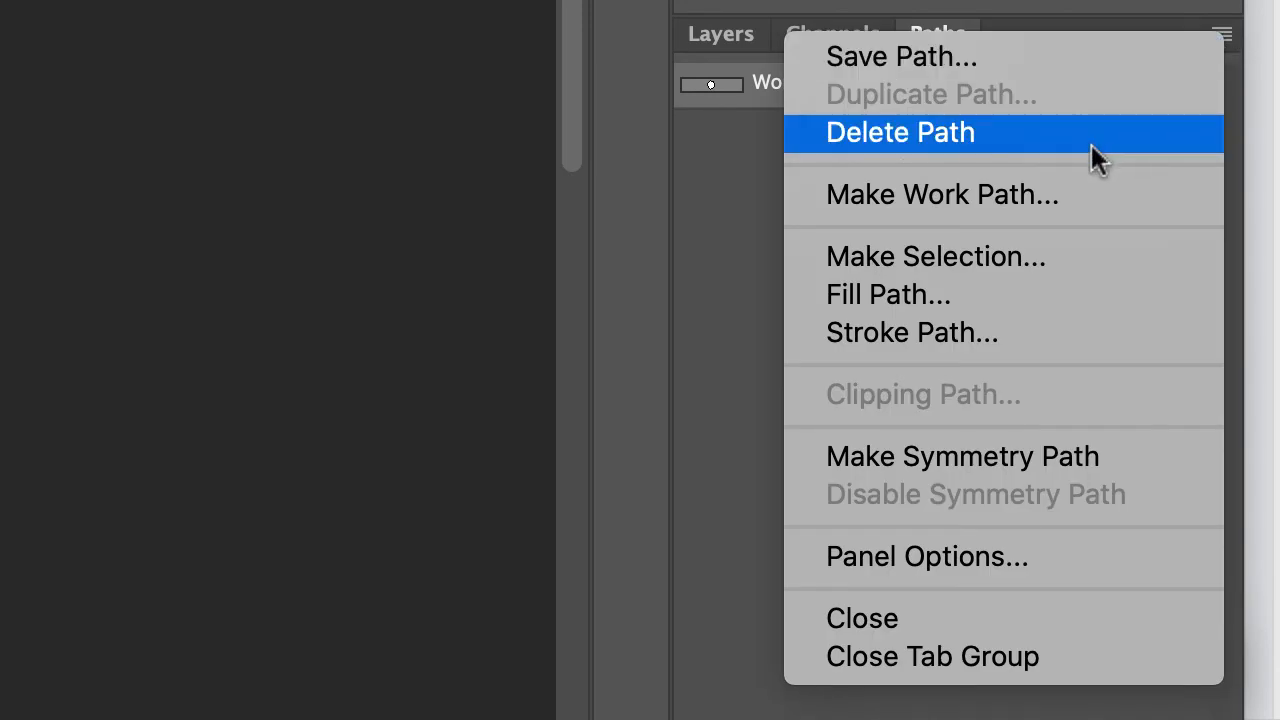
pyautogui.click(1073, 200)
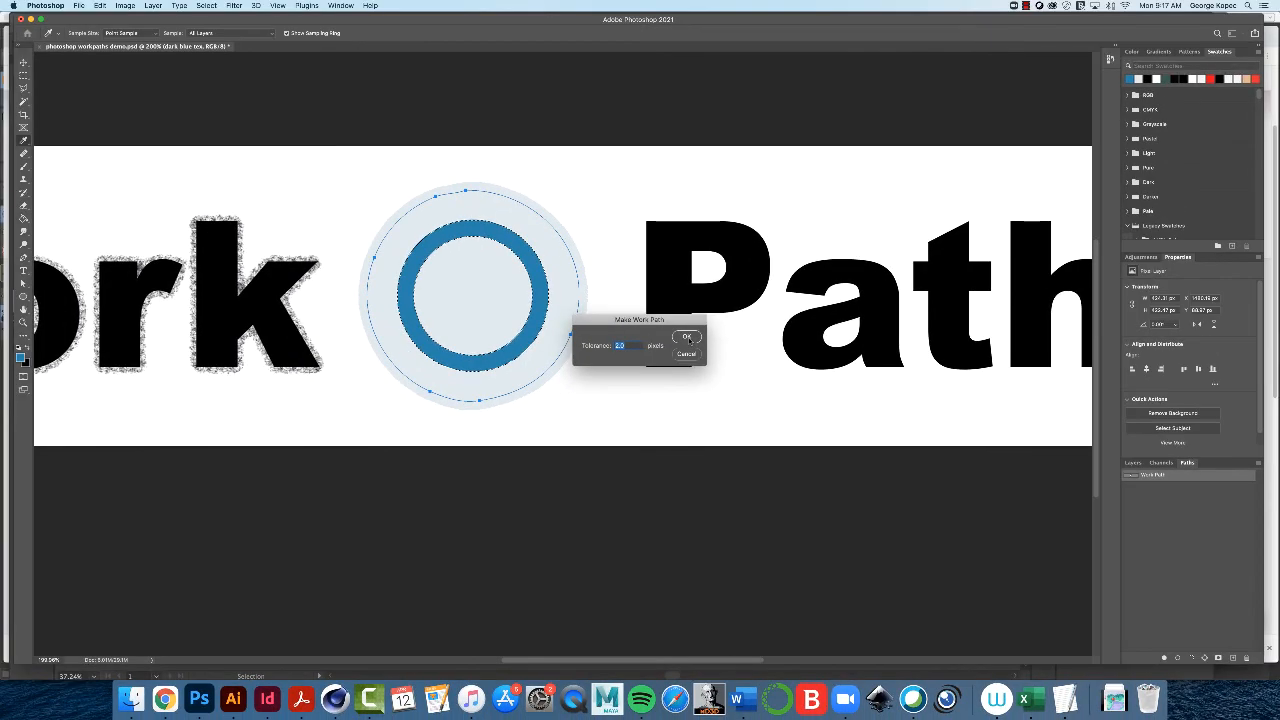
pyautogui.click(371, 191)
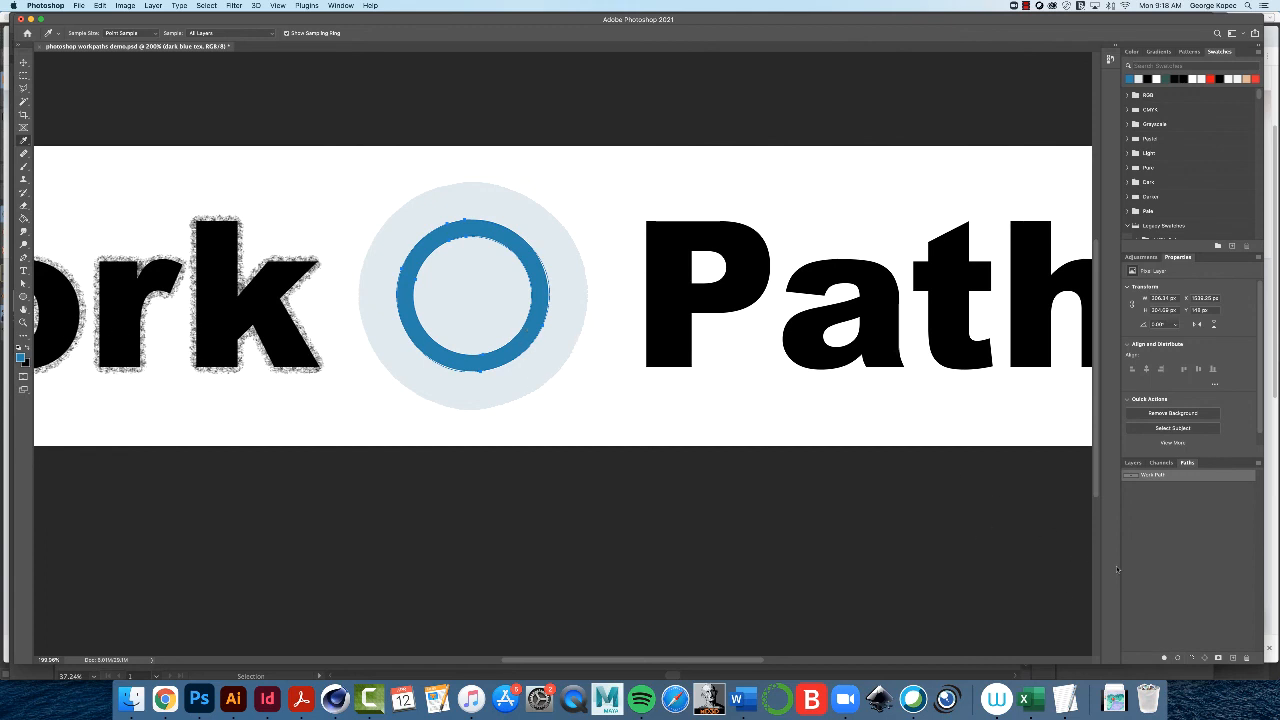
pyautogui.click(1177, 659)
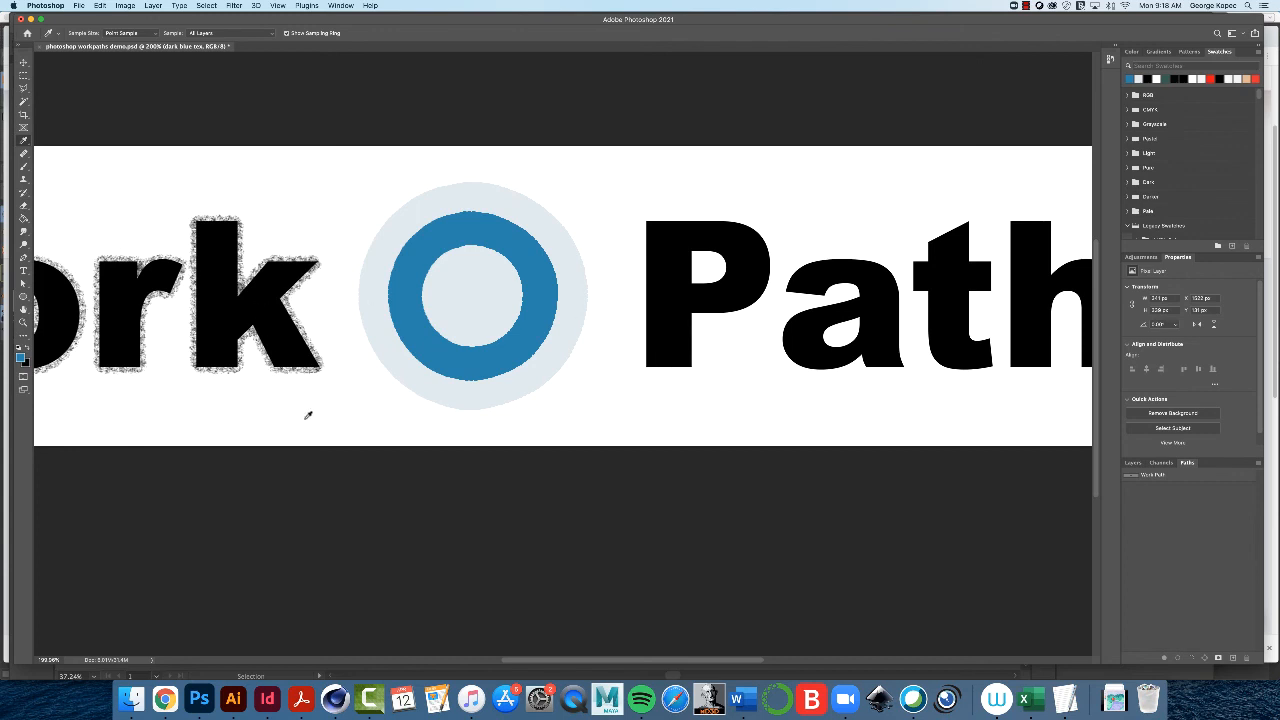
pyautogui.press('z')
pyautogui.moveTo(553, 441); pyautogui.dragTo(533, 441)
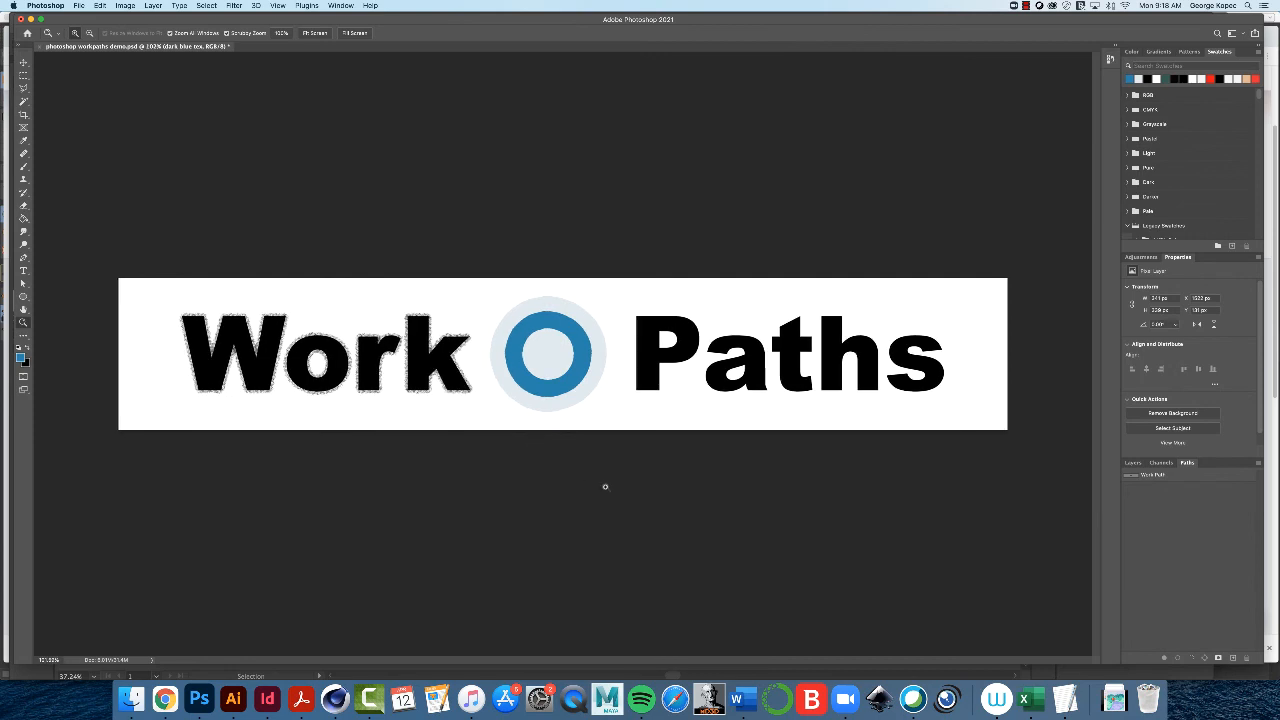